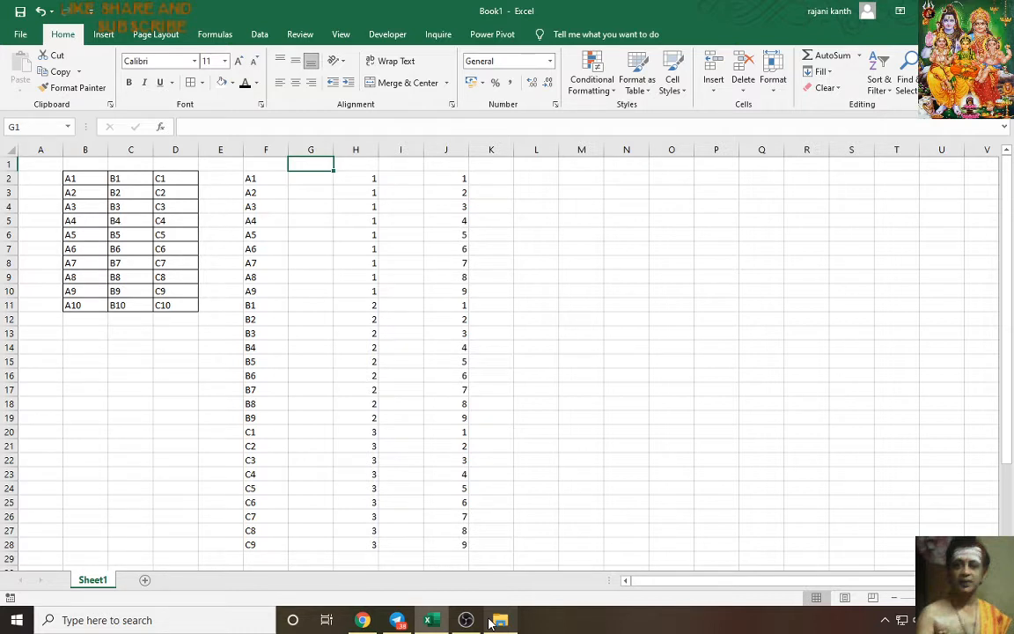
Examine the INDEX formulas that build the single-column list in column F, from row 2 down to row 11.
{"action": "key", "text": "Left"}
{"action": "key", "text": "Down"}
{"action": "key", "text": "Down"}
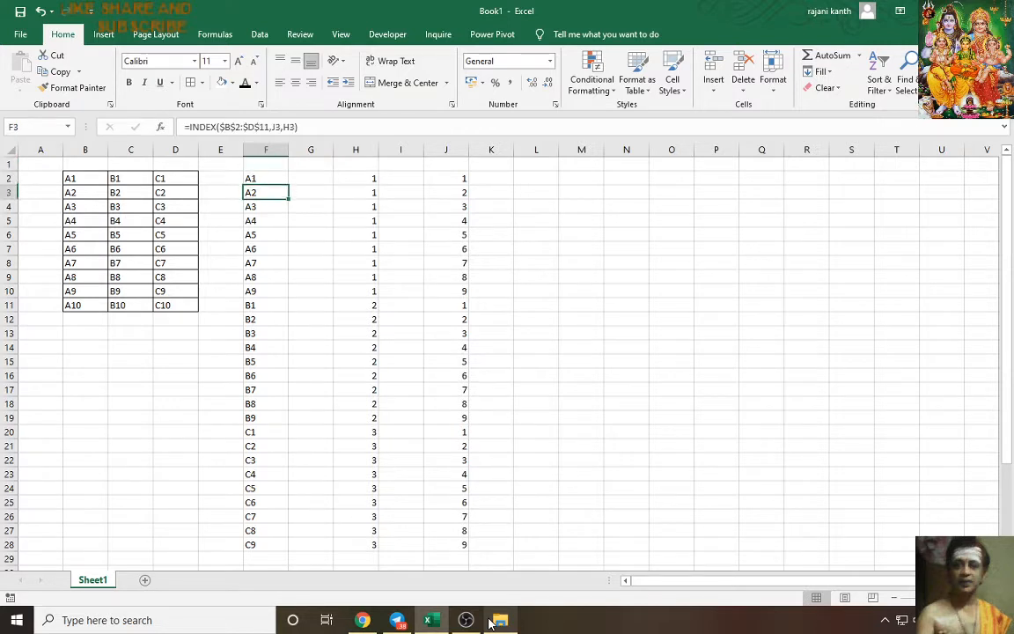
{"action": "key", "text": "Right"}
{"action": "key", "text": "Left"}
{"action": "key", "text": "Down"}
{"action": "key", "text": "Down"}
{"action": "key", "text": "Down"}
{"action": "key", "text": "Down"}
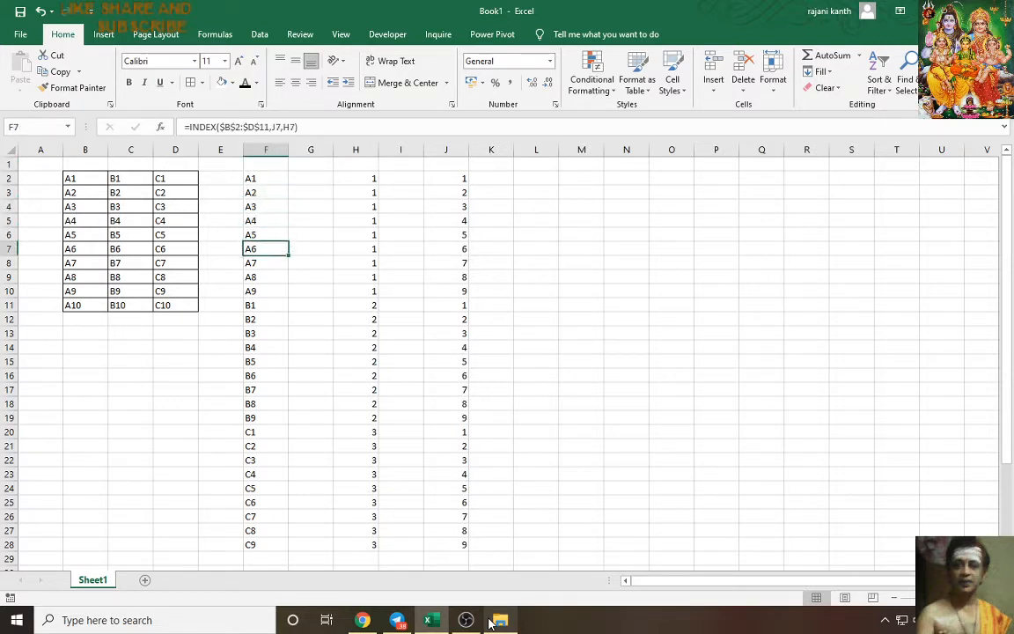
{"action": "key", "text": "Down"}
{"action": "key", "text": "Down"}
{"action": "key", "text": "Down"}
{"action": "key", "text": "Down"}
{"action": "key", "text": "Up"}
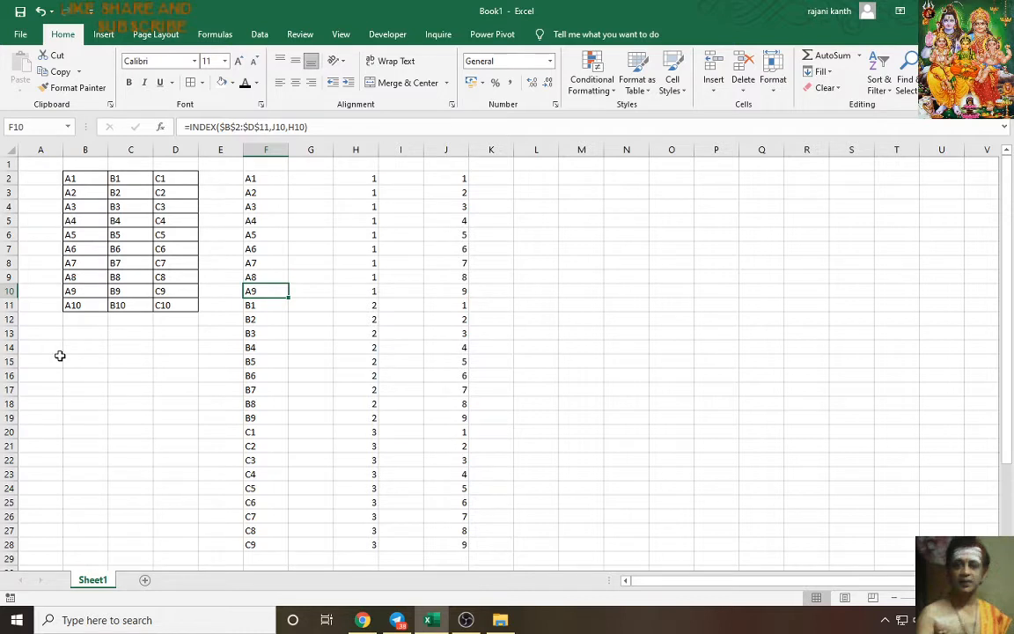
Show the Office Clipboard, empty it, and copy the range B2:B11 into it as a single item.
{"action": "left_click_drag", "start_coordinate": [83, 178], "coordinate": [85, 305]}
{"action": "key", "text": "ctrl+c"}
{"action": "key", "text": "ctrl+c"}
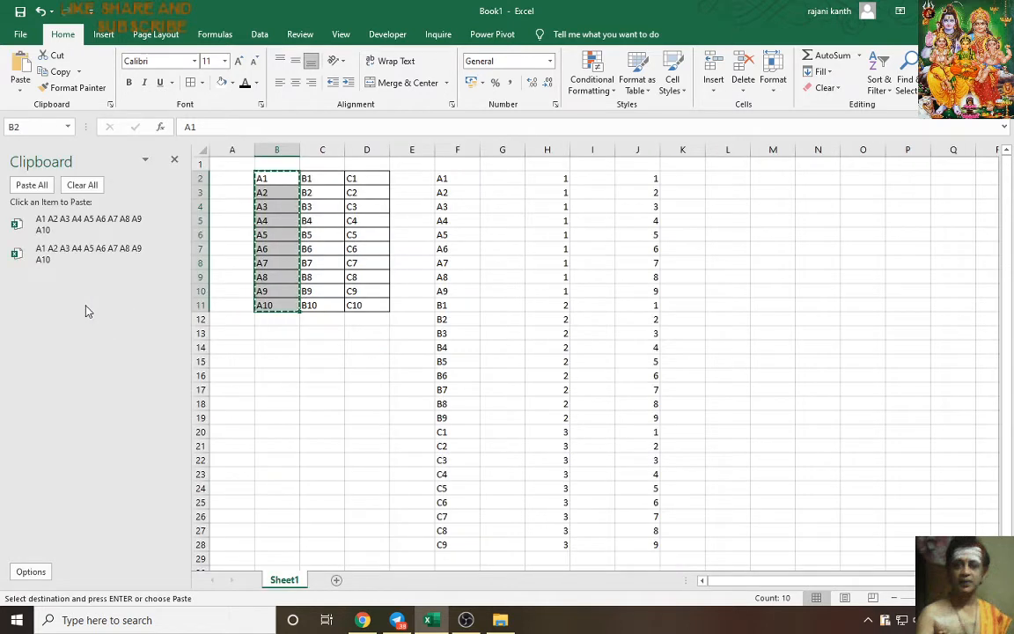
{"action": "left_click", "coordinate": [81, 185]}
{"action": "key", "text": "ctrl+c"}
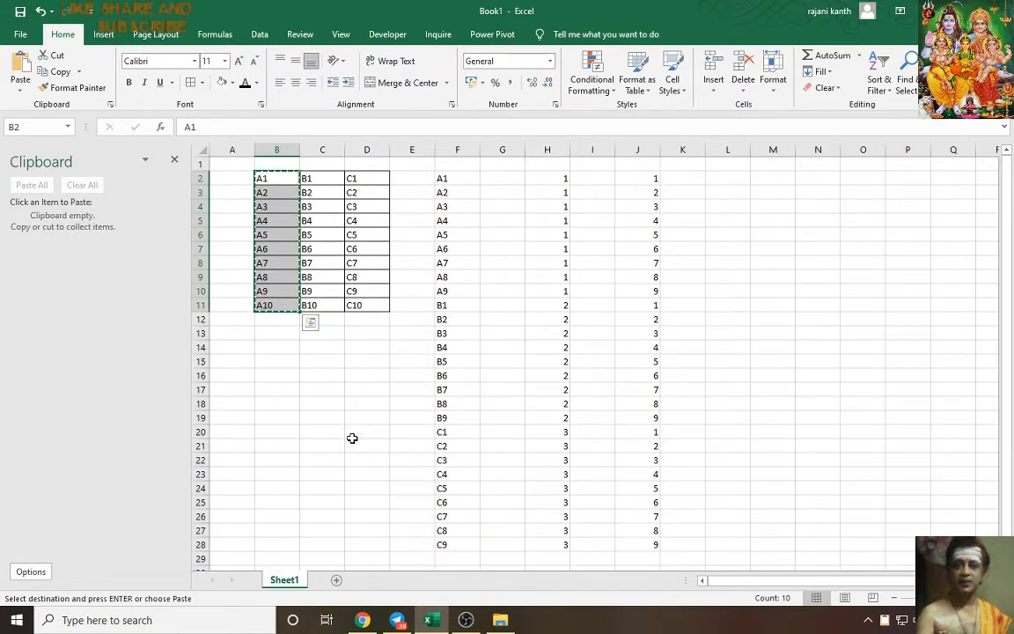
Copy the ranges C2:C11 and D2:D11 as two further separate items on the Office Clipboard.
{"action": "left_click", "coordinate": [324, 183]}
{"action": "left_click_drag", "start_coordinate": [323, 188], "coordinate": [327, 303]}
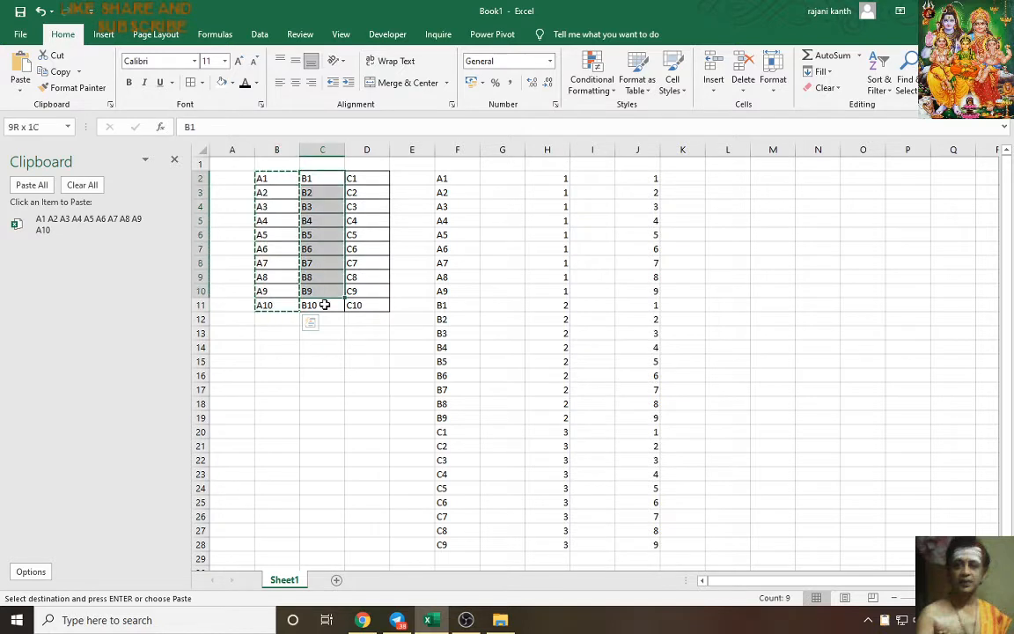
{"action": "key", "text": "ctrl+c"}
{"action": "left_click_drag", "start_coordinate": [383, 178], "coordinate": [377, 315]}
{"action": "key", "text": "ctrl+c"}
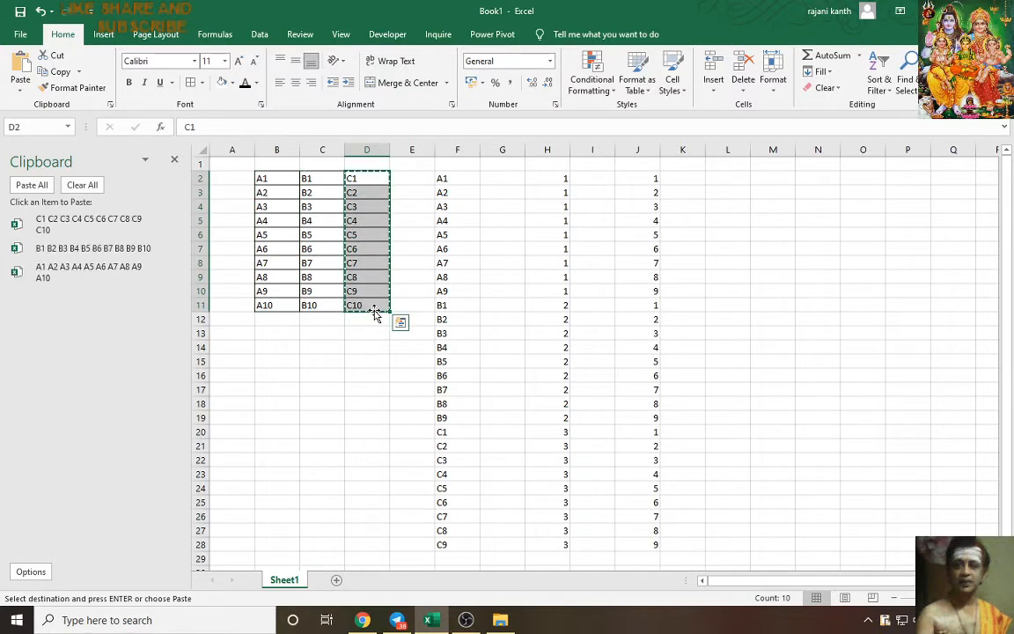
Paste all collected clipboard items as one stacked column starting at cell B15.
{"action": "left_click", "coordinate": [268, 360]}
{"action": "left_click", "coordinate": [31, 185]}
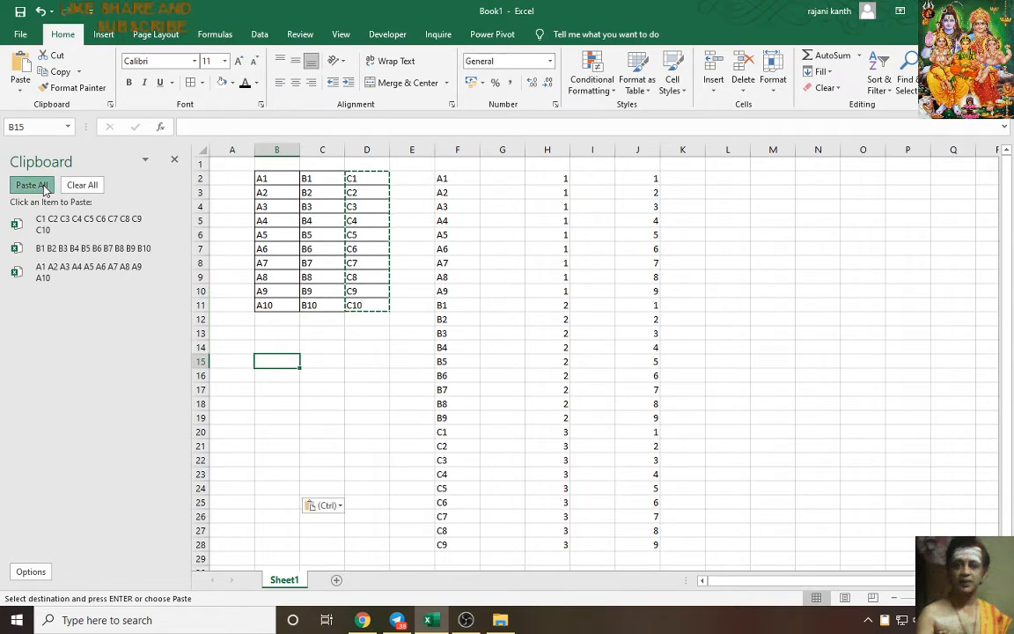
{"action": "scroll", "coordinate": [378, 349], "scroll_direction": "up", "scroll_amount": 4}
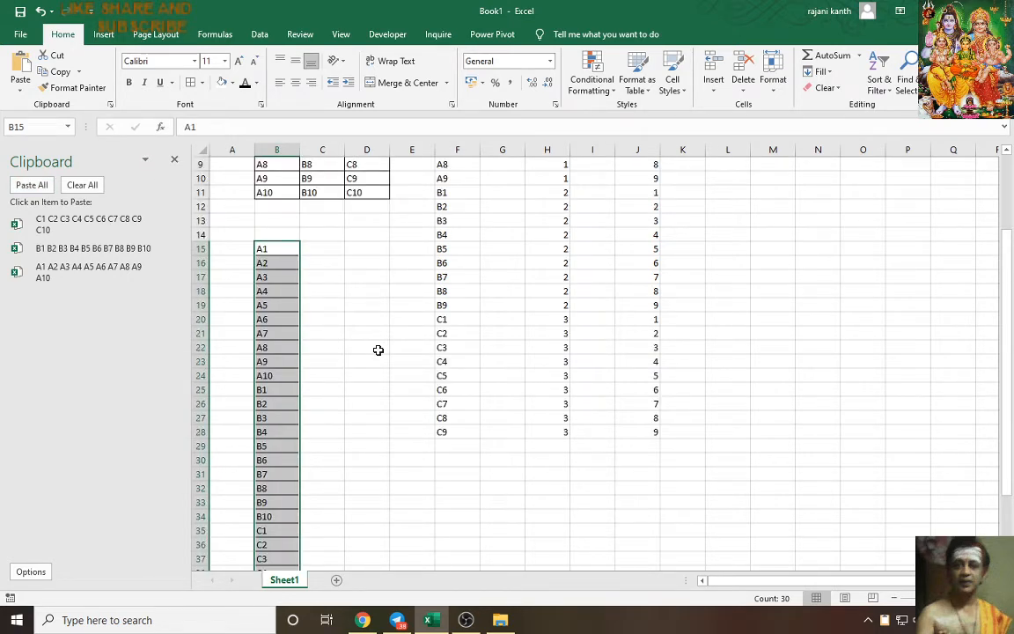
Empty the Office Clipboard and close it.
{"action": "left_click", "coordinate": [82, 185]}
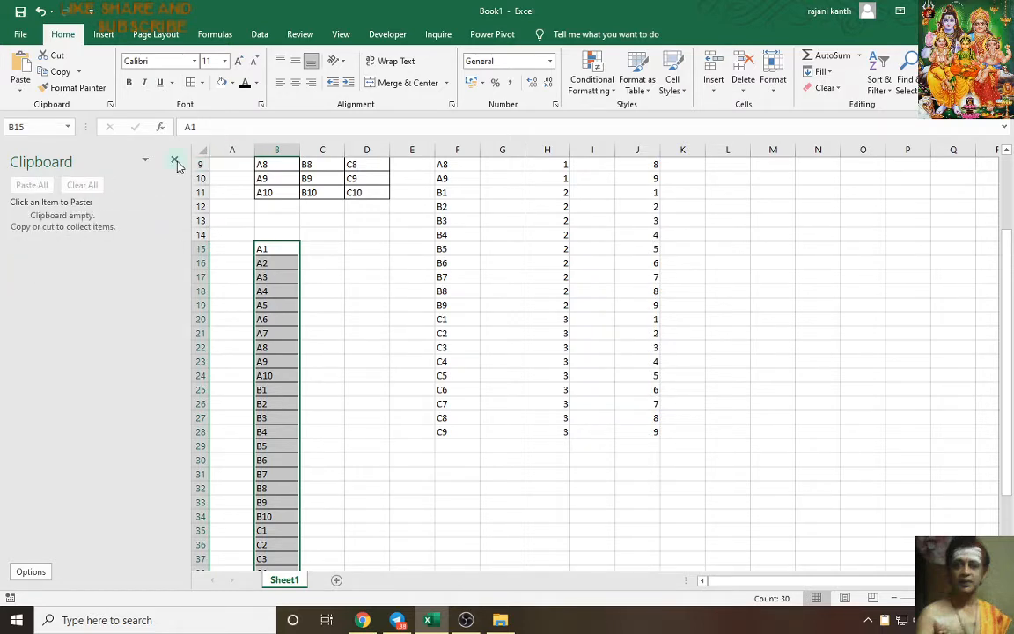
{"action": "left_click", "coordinate": [175, 163]}
{"action": "scroll", "coordinate": [198, 429], "scroll_direction": "up", "scroll_amount": 3}
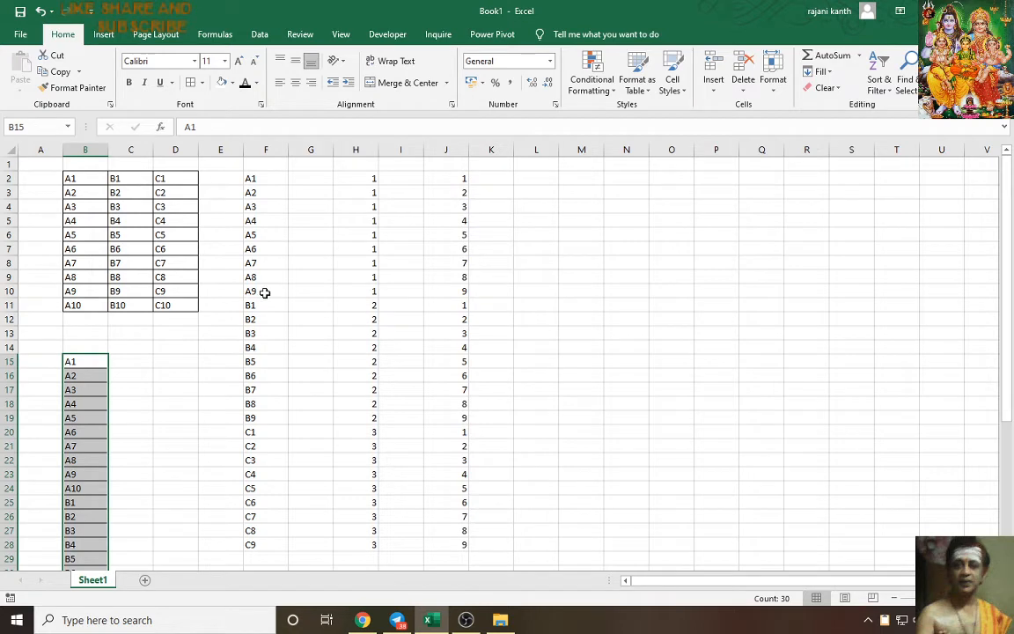
Enter EXCEL in cell C3 to test the formula-driven list in column F, and undo that entry.
{"action": "scroll", "coordinate": [578, 509], "scroll_direction": "up", "scroll_amount": 5, "text": "ctrl"}
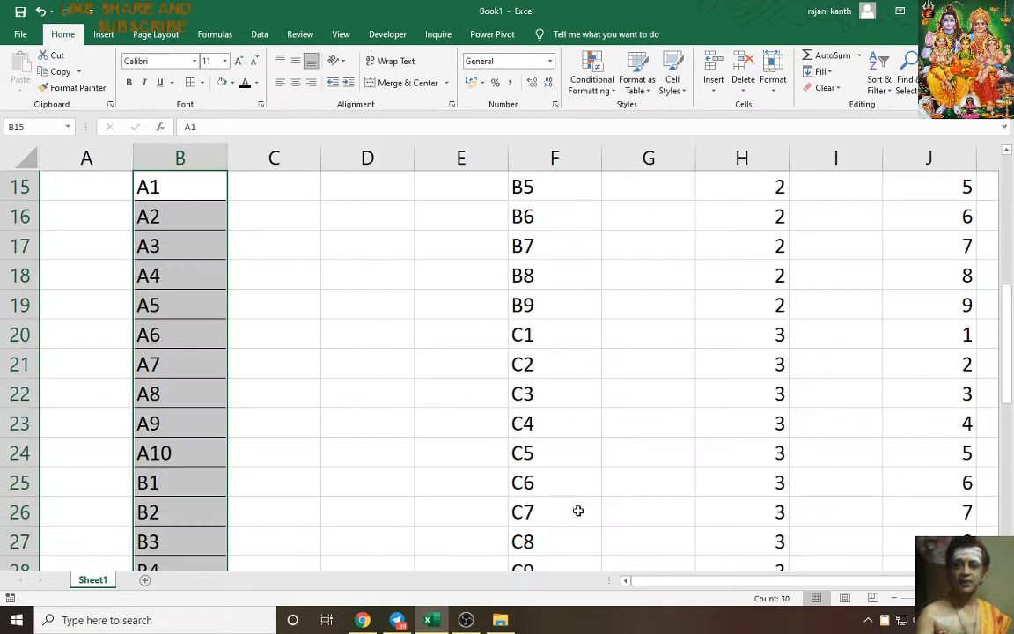
{"action": "scroll", "coordinate": [577, 510], "scroll_direction": "up", "scroll_amount": 3}
{"action": "scroll", "coordinate": [471, 402], "scroll_direction": "up", "scroll_amount": 2}
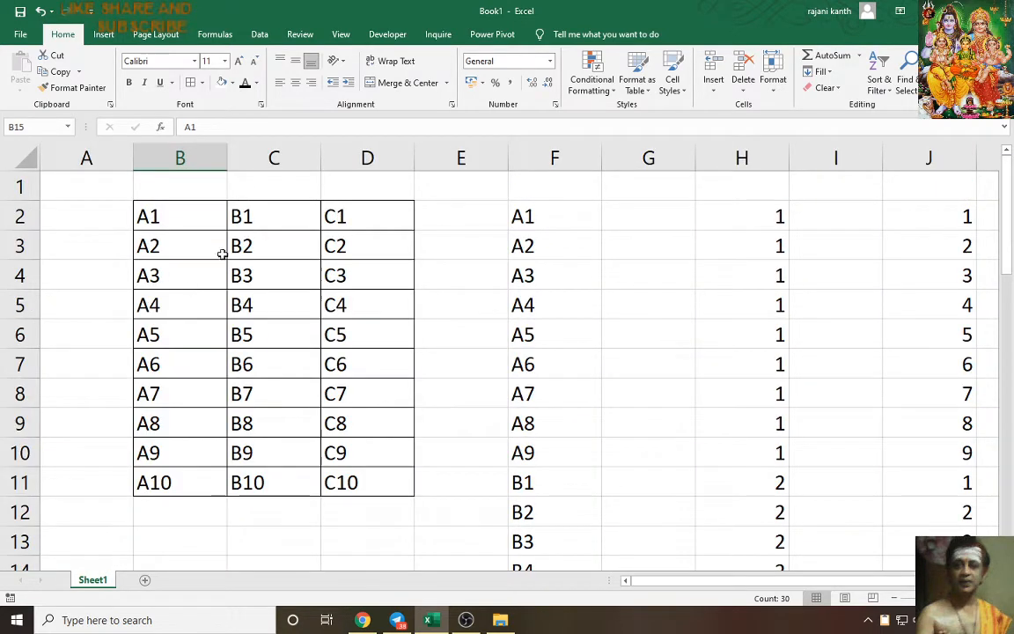
{"action": "left_click", "coordinate": [252, 249]}
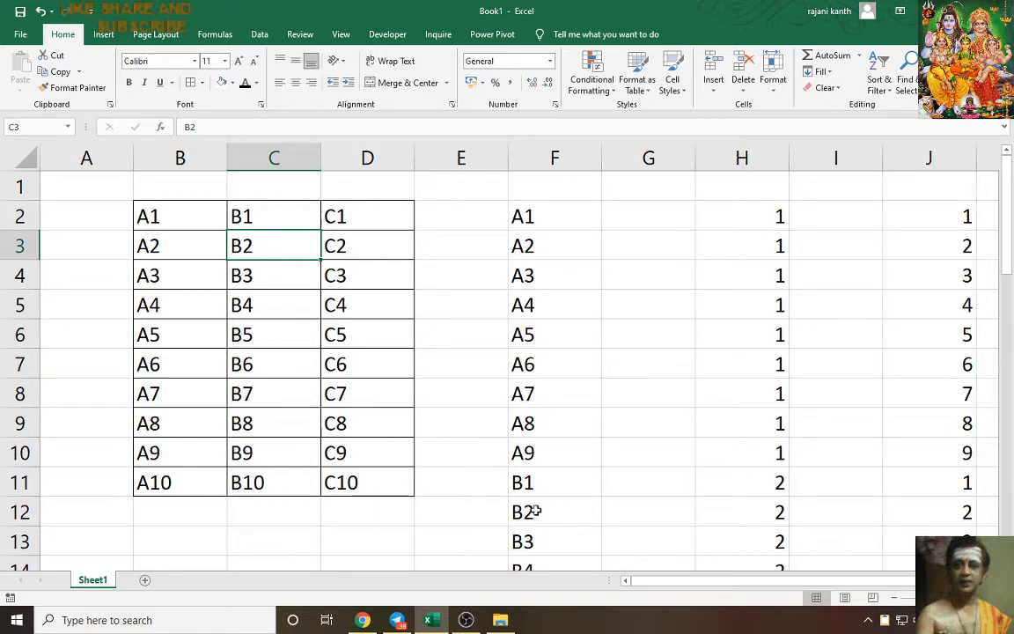
{"action": "type", "text": "EXCEL"}
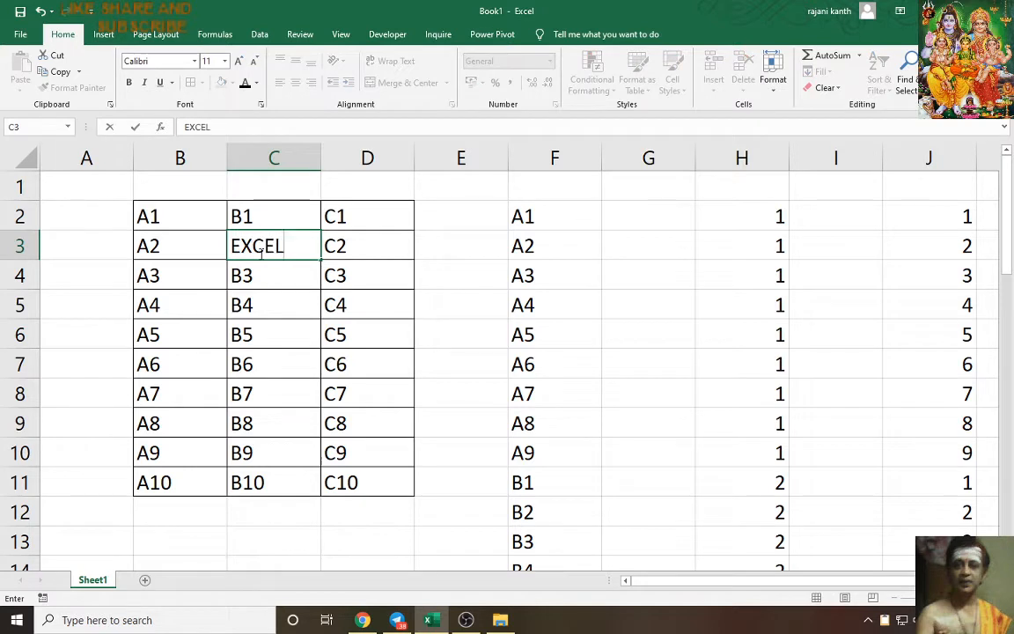
{"action": "key", "text": "Return"}
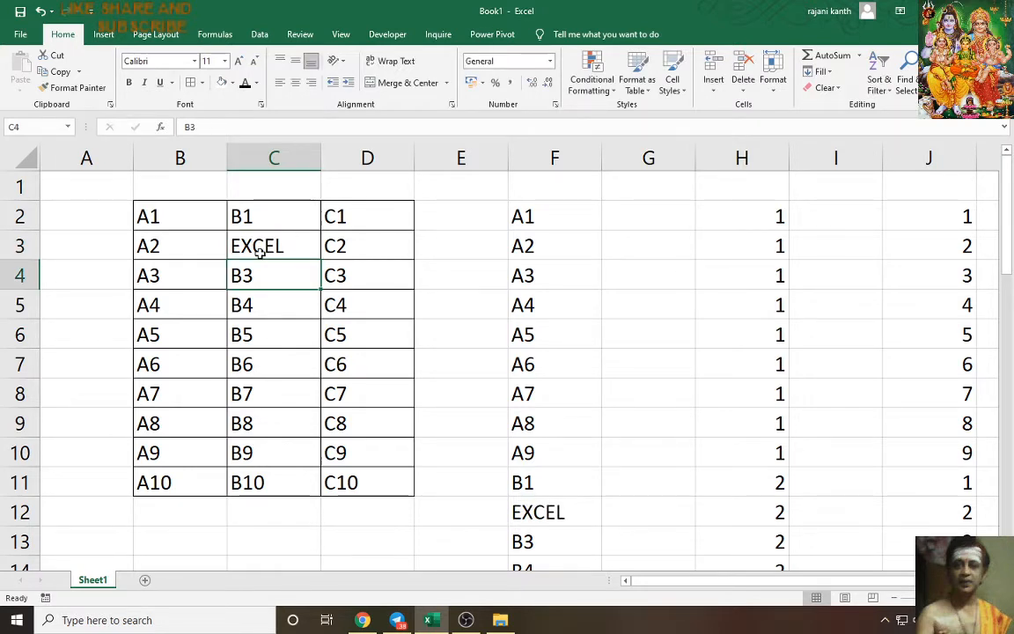
{"action": "key", "text": "ctrl+z"}
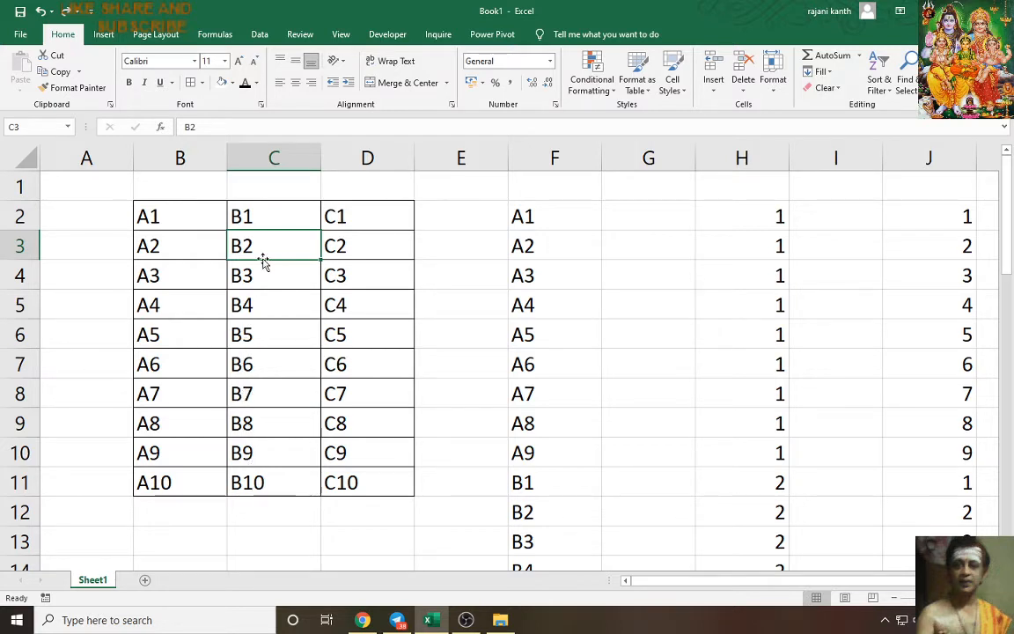
Examine the source table's first row B2:D2, the list in column F, and the formulas in F2 and H2.
{"action": "left_click_drag", "start_coordinate": [150, 215], "coordinate": [359, 212]}
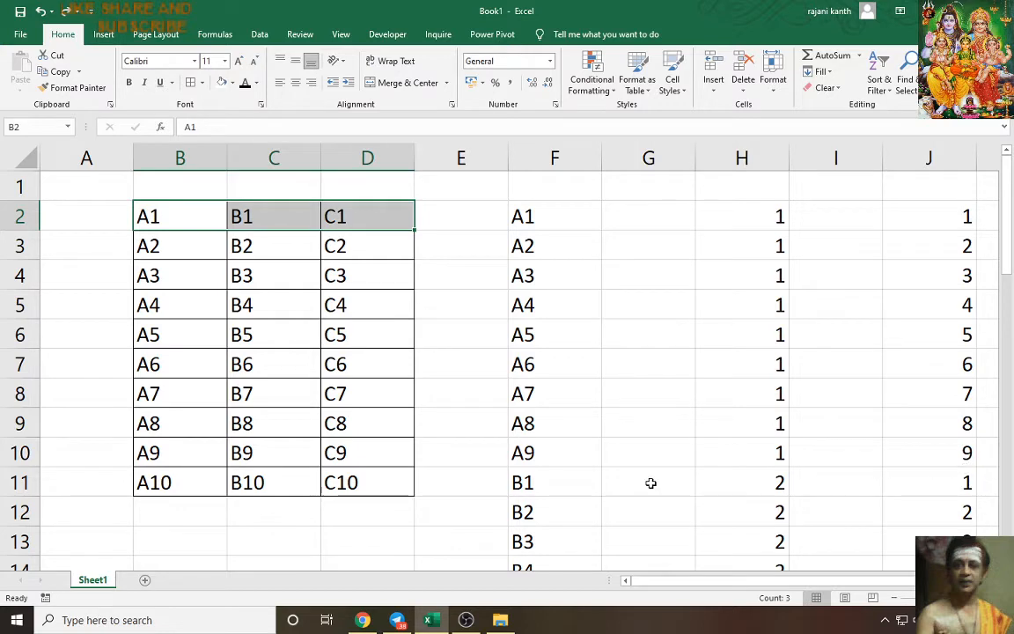
{"action": "scroll", "coordinate": [650, 482], "scroll_direction": "down", "scroll_amount": 1}
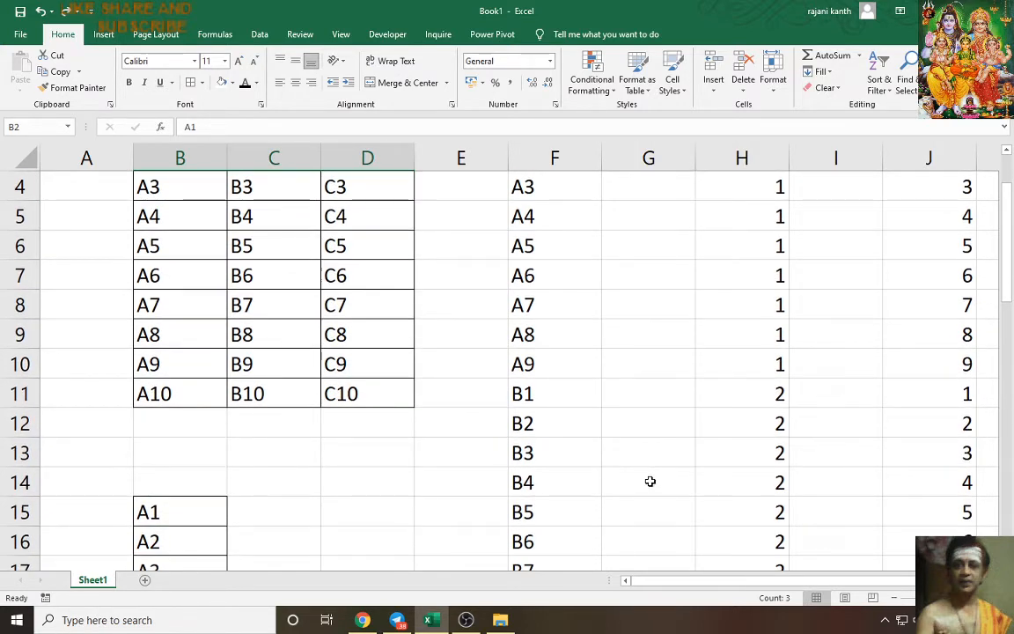
{"action": "scroll", "coordinate": [649, 480], "scroll_direction": "down", "scroll_amount": 1}
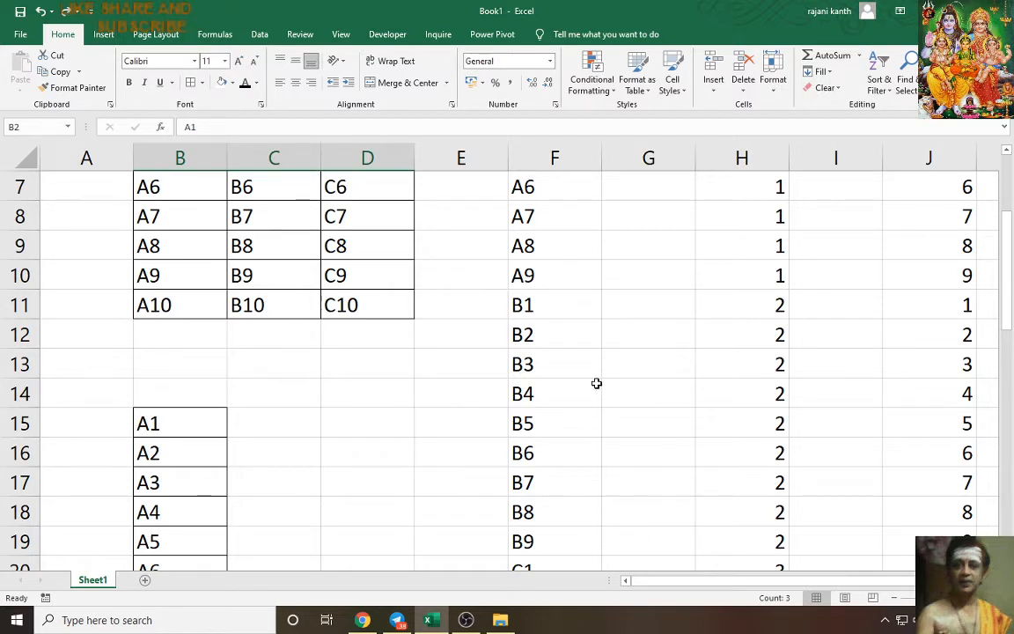
{"action": "scroll", "coordinate": [596, 383], "scroll_direction": "up", "scroll_amount": 2}
{"action": "left_click", "coordinate": [538, 217]}
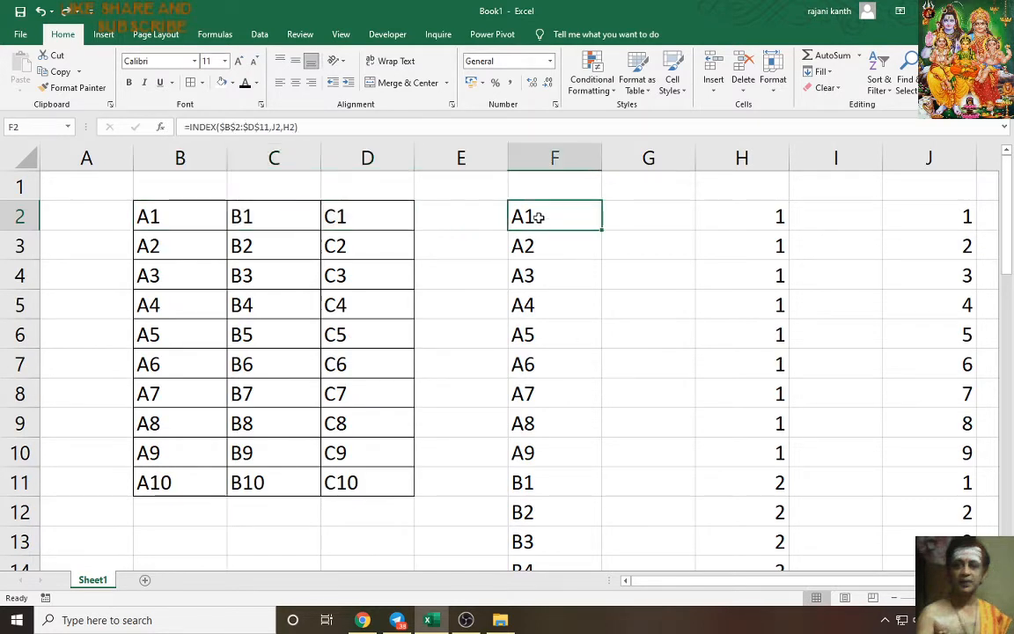
{"action": "left_click", "coordinate": [781, 216]}
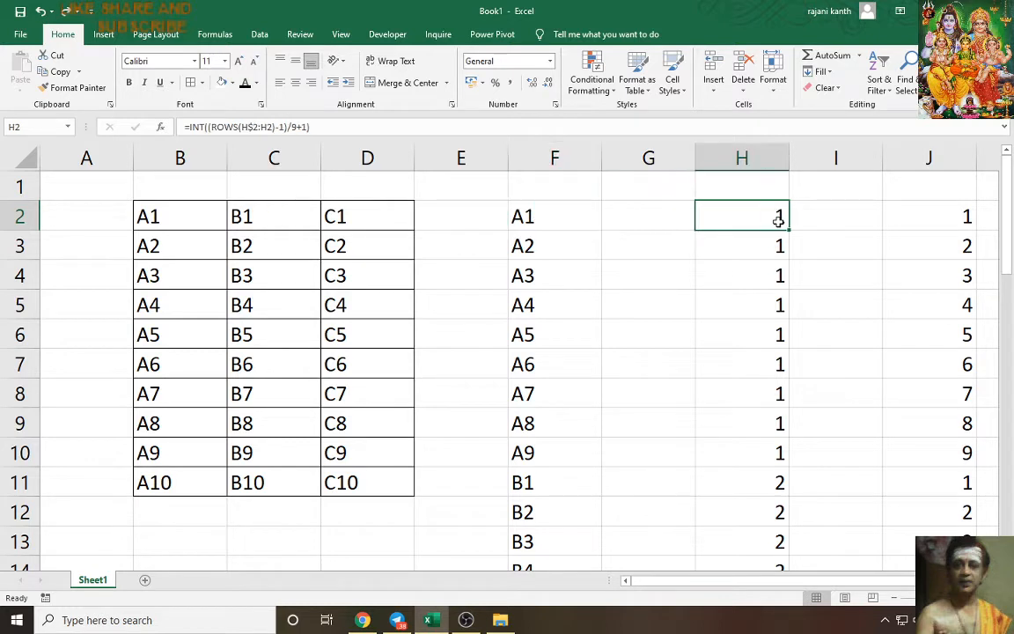
Remove the +1 from the formula in H2 so it reads =INT((ROWS(H$2:H2)-1)/9).
{"action": "double_click", "coordinate": [783, 220]}
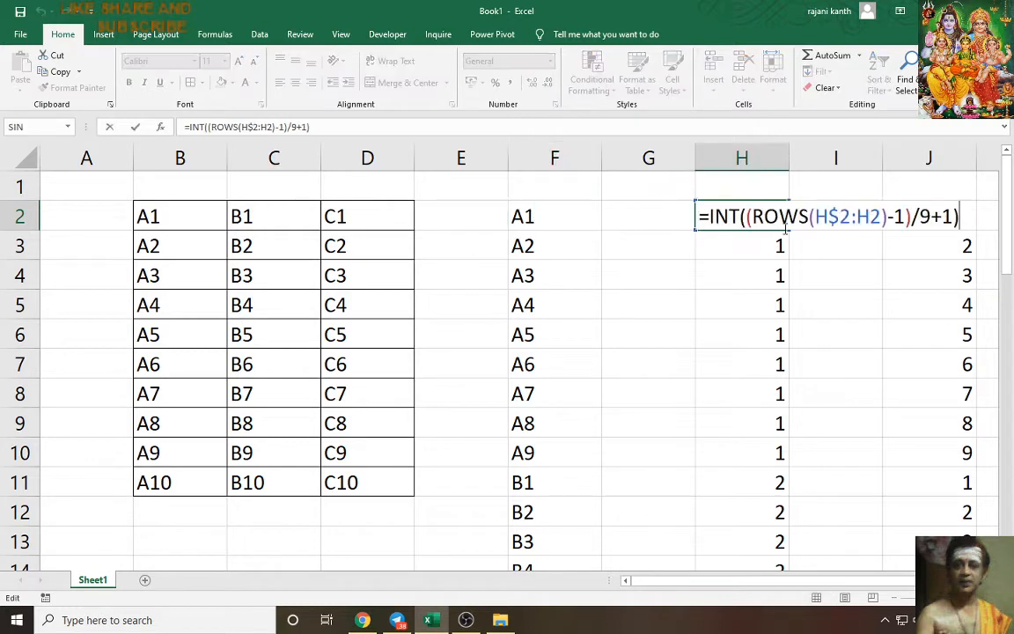
{"action": "left_click", "coordinate": [953, 217]}
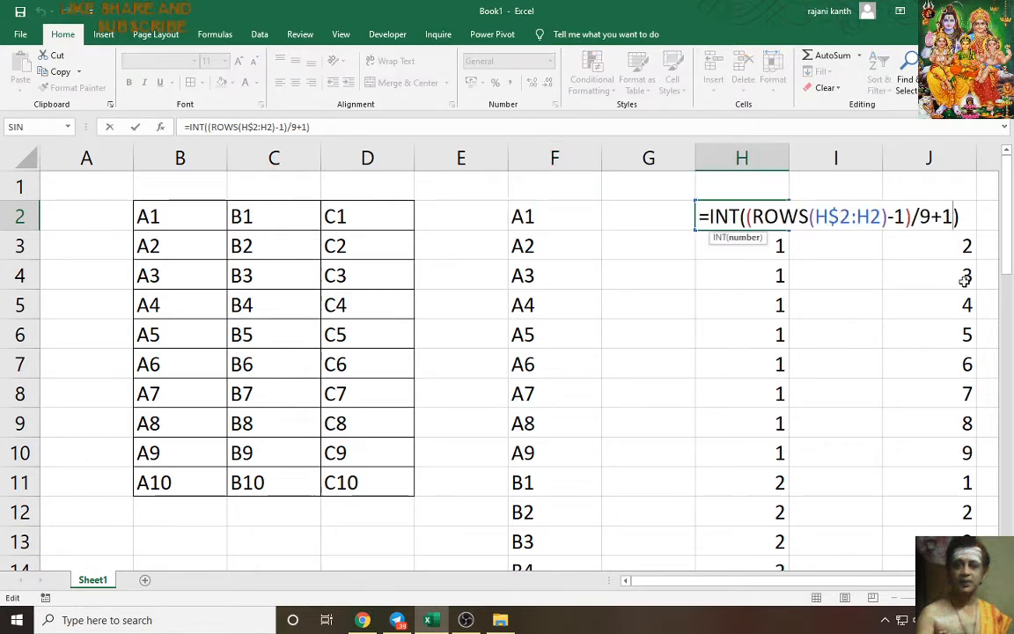
{"action": "key", "text": "BackSpace"}
{"action": "key", "text": "BackSpace"}
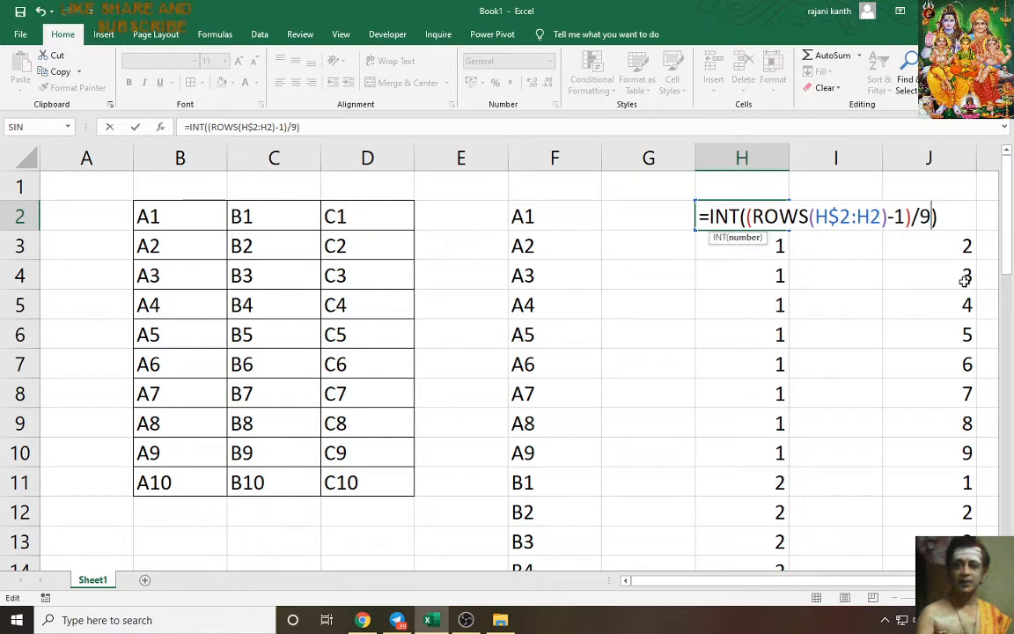
{"action": "key", "text": "ctrl+Return"}
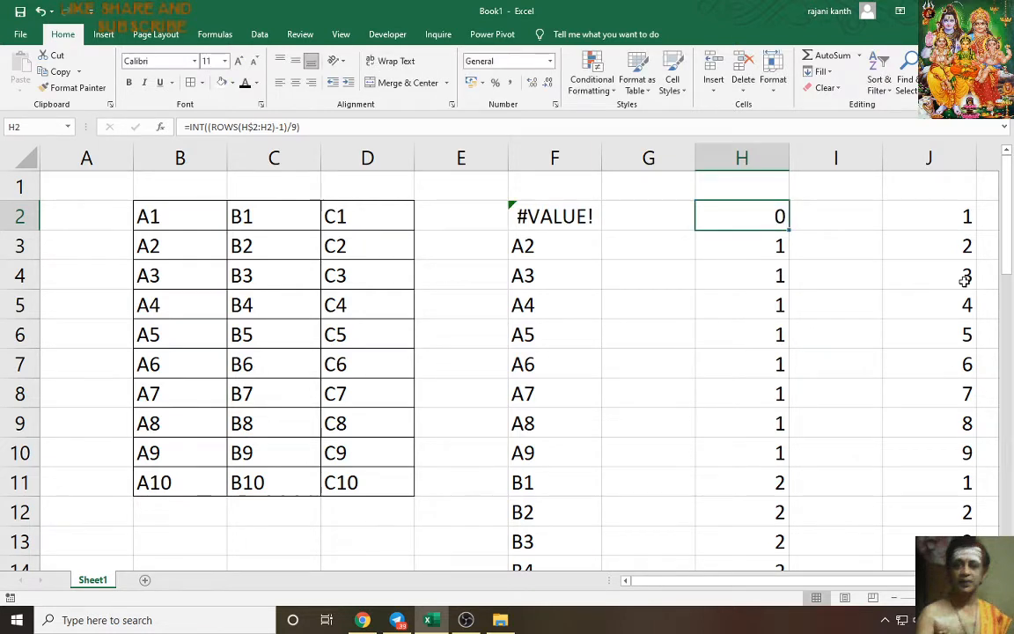
Restore the +1 in H2 so the formula reads =INT((ROWS(H$2:H2)-1)/9+1).
{"action": "key", "text": "F2"}
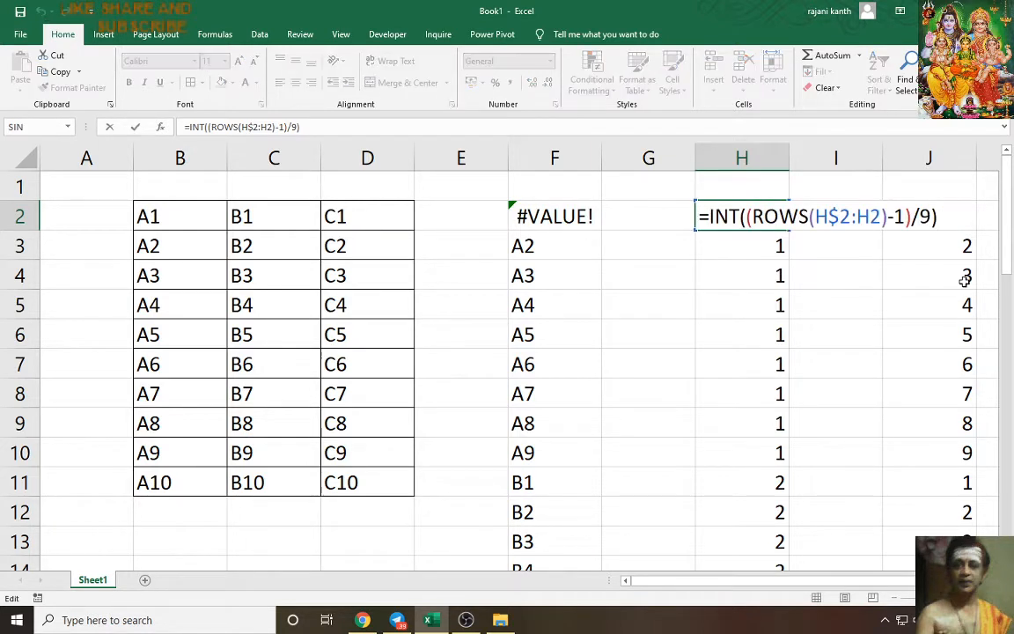
{"action": "key", "text": "Left"}
{"action": "type", "text": "+1"}
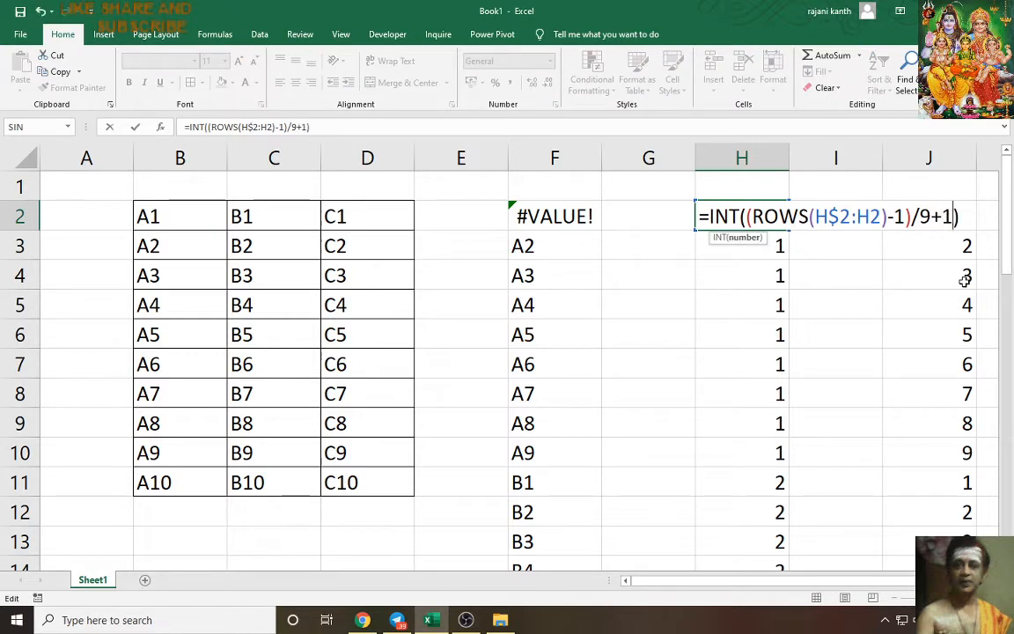
{"action": "key", "text": "ctrl+Return"}
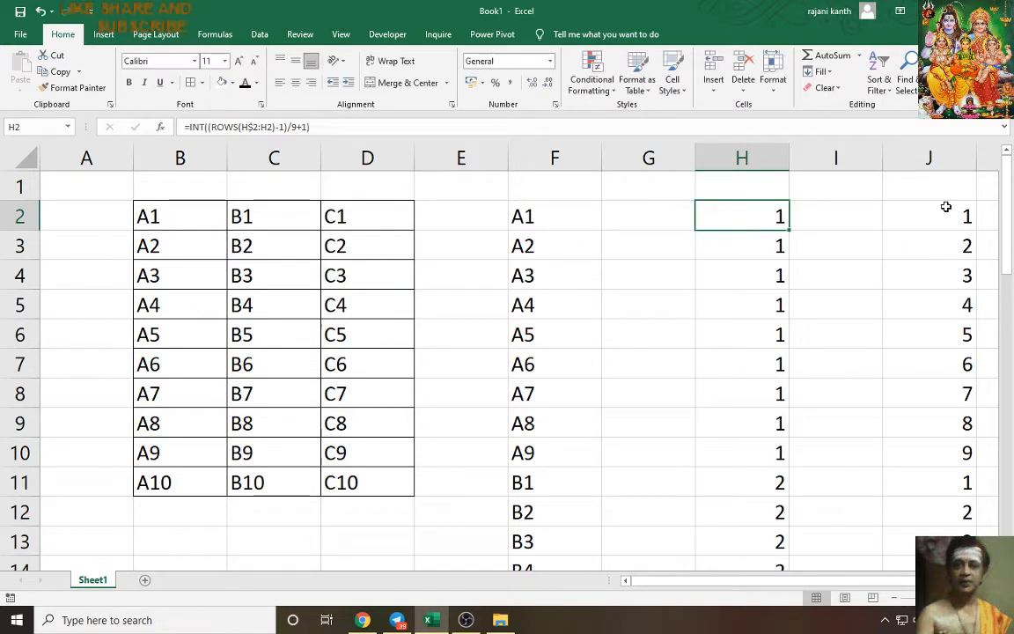
Remove the -1 from H2 so it reads =INT((ROWS(H$2:H2))/9+1), and fill the formula down column H.
{"action": "key", "text": "F2"}
{"action": "left_click", "coordinate": [922, 223]}
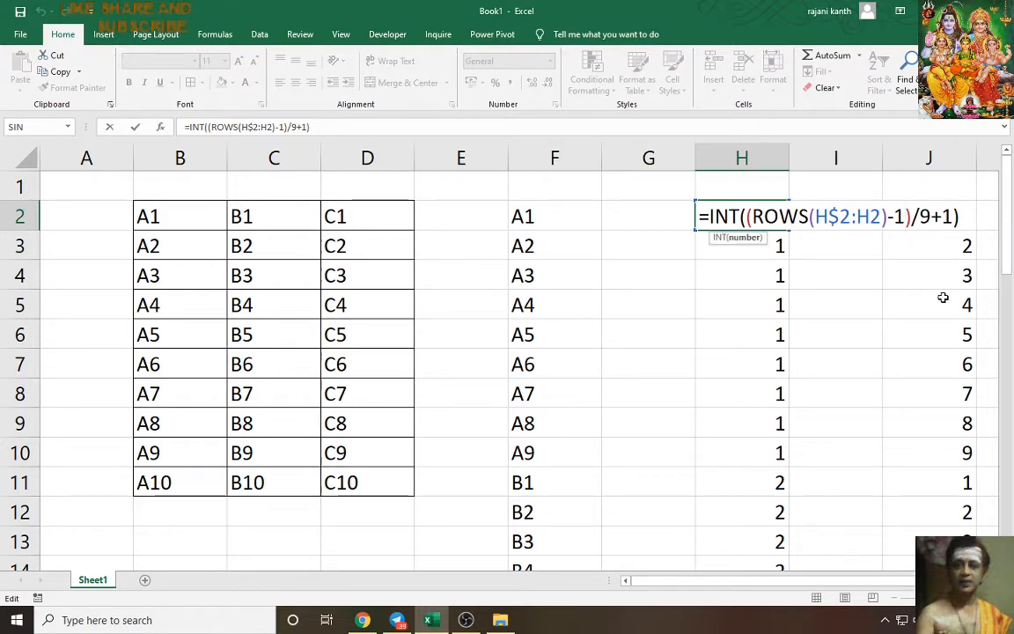
{"action": "key", "text": "BackSpace"}
{"action": "key", "text": "BackSpace"}
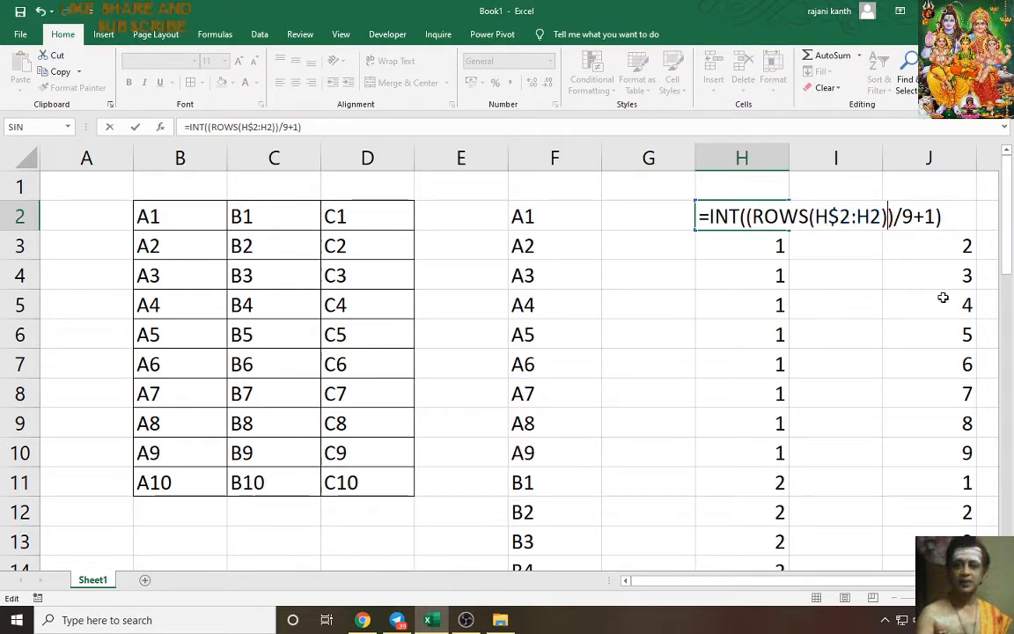
{"action": "key", "text": "ctrl+Return"}
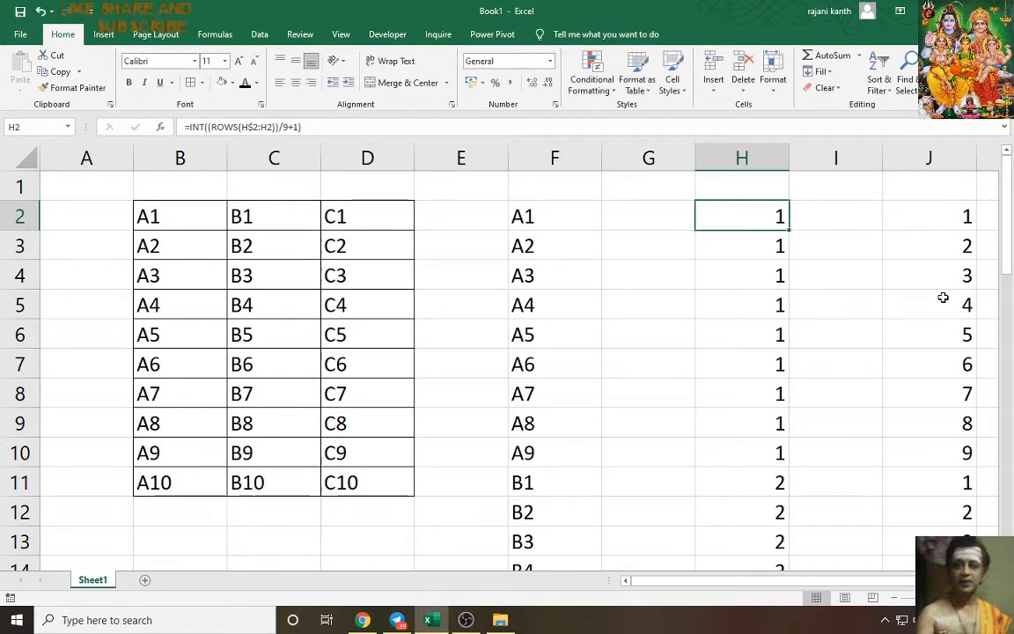
{"action": "double_click", "coordinate": [789, 229]}
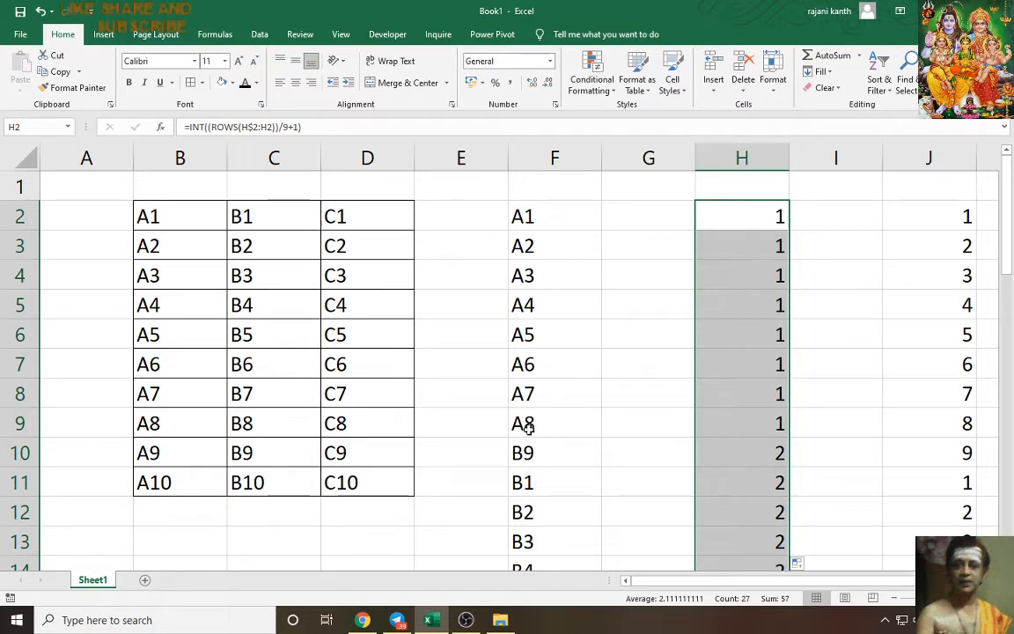
Try changing the H2 formula to =INT((ROWS(H$2:H2)-1)/10+1) across the selected cells of column H.
{"action": "key", "text": "F2"}
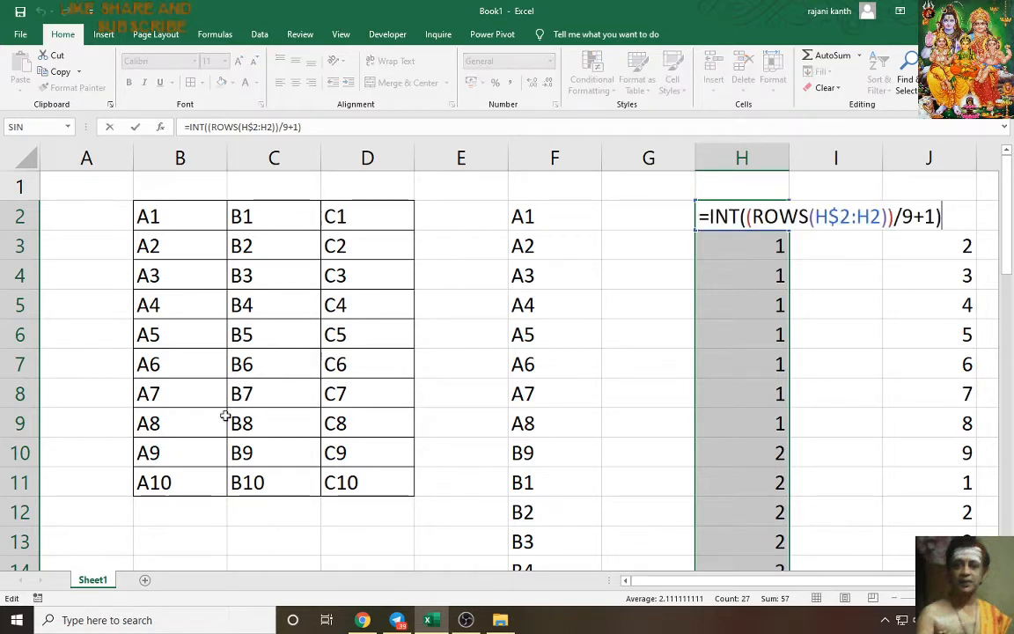
{"action": "left_click", "coordinate": [884, 218]}
{"action": "type", "text": "-1"}
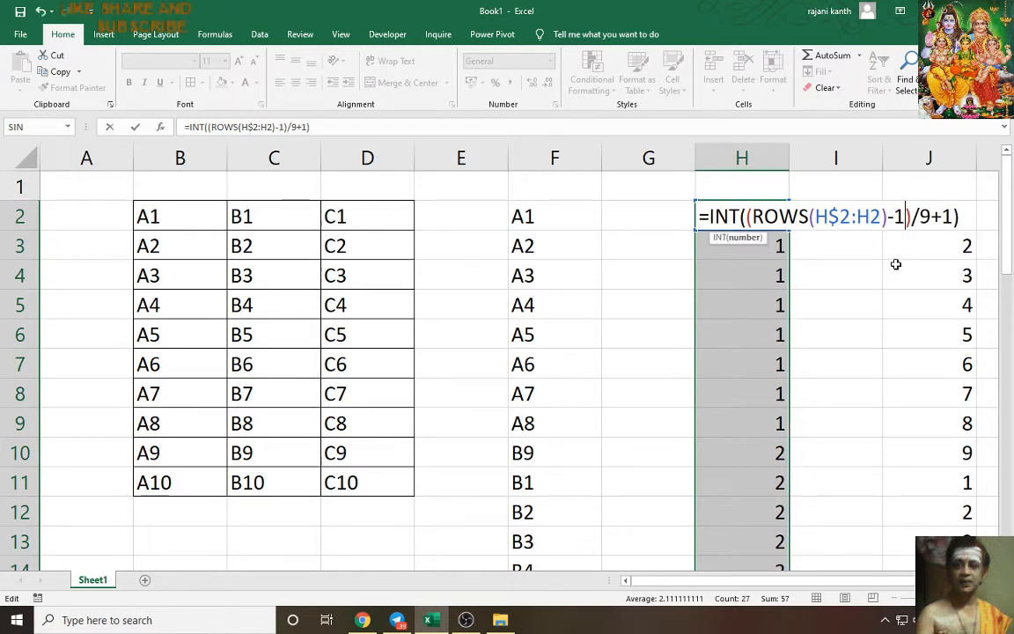
{"action": "key", "text": "Right"}
{"action": "key", "text": "Right"}
{"action": "key", "text": "Delete"}
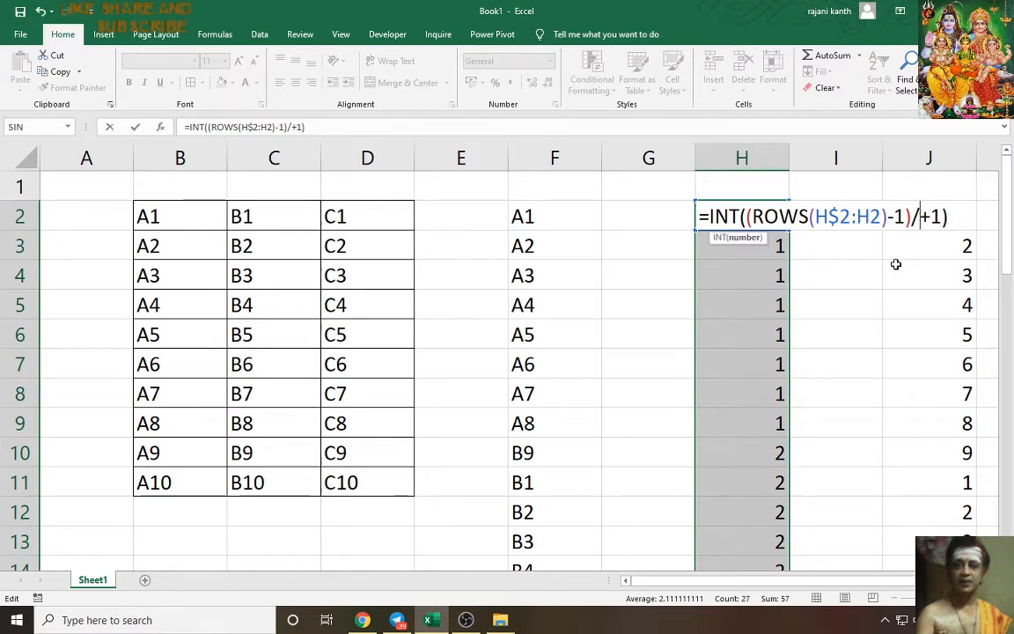
{"action": "type", "text": "10"}
{"action": "key", "text": "ctrl+Return"}
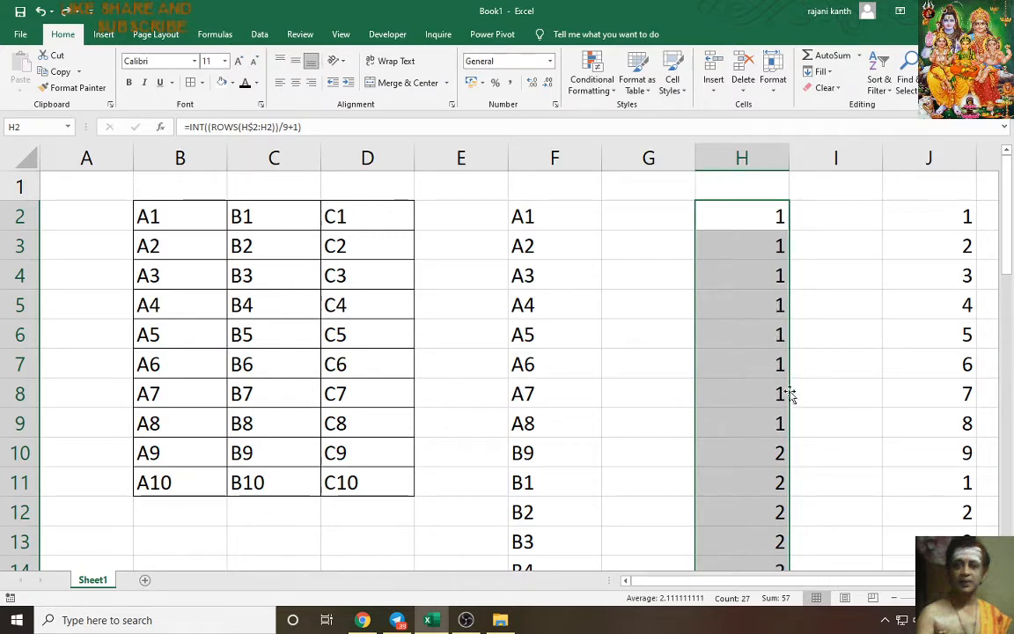
Restore the -1 in H2 so it reads =INT((ROWS(H$2:H2)-1)/9+1), entering it in all selected cells of column H.
{"action": "double_click", "coordinate": [697, 221]}
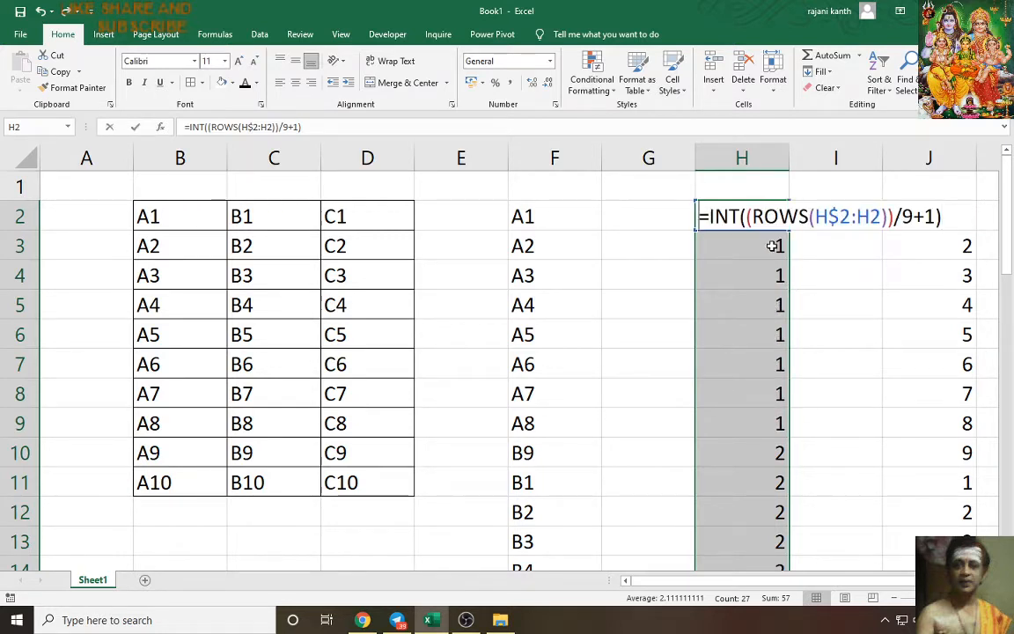
{"action": "left_click", "coordinate": [889, 219]}
{"action": "type", "text": "-1"}
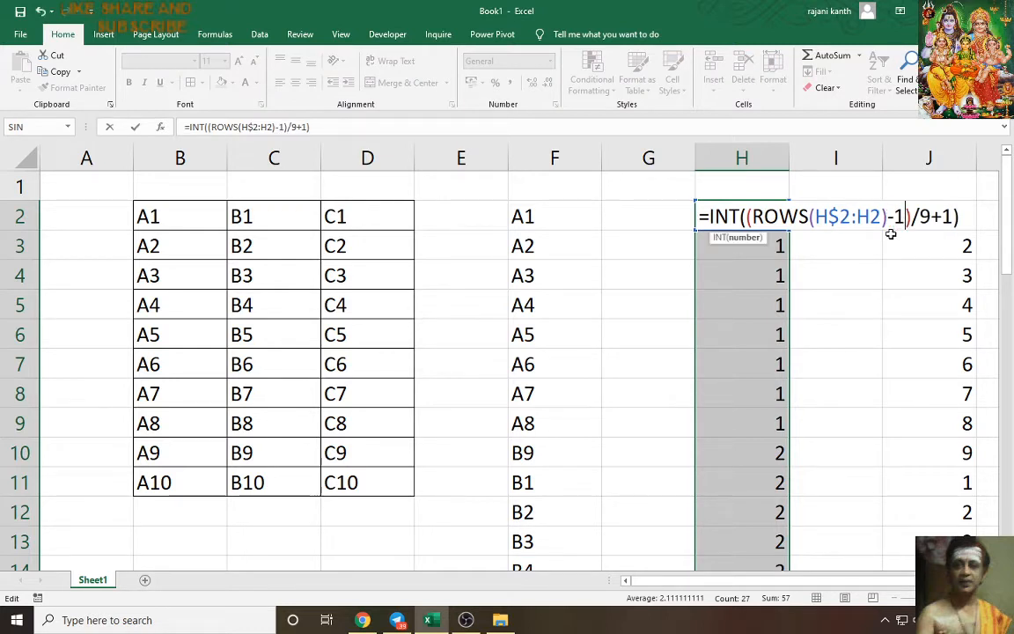
{"action": "key", "text": "ctrl+Return"}
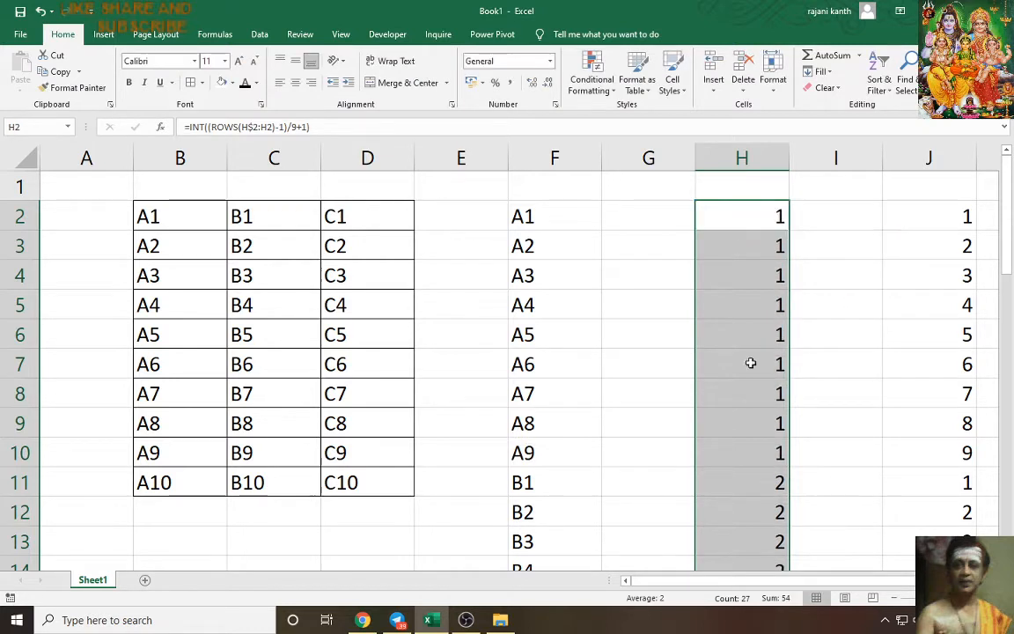
{"action": "left_click", "coordinate": [954, 220]}
{"action": "key", "text": "F2"}
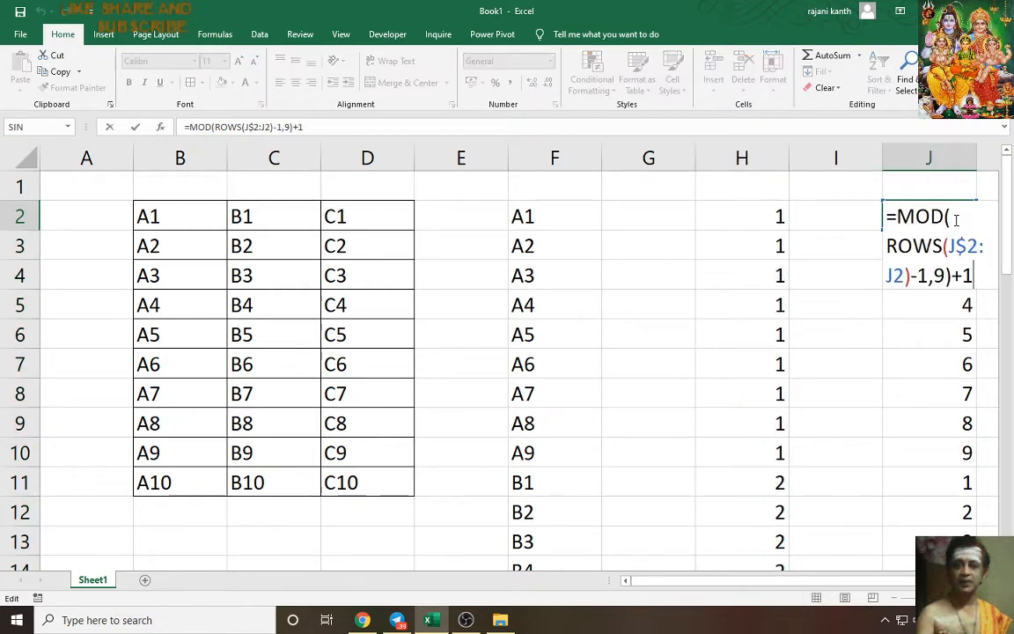
{"action": "key", "text": "Escape"}
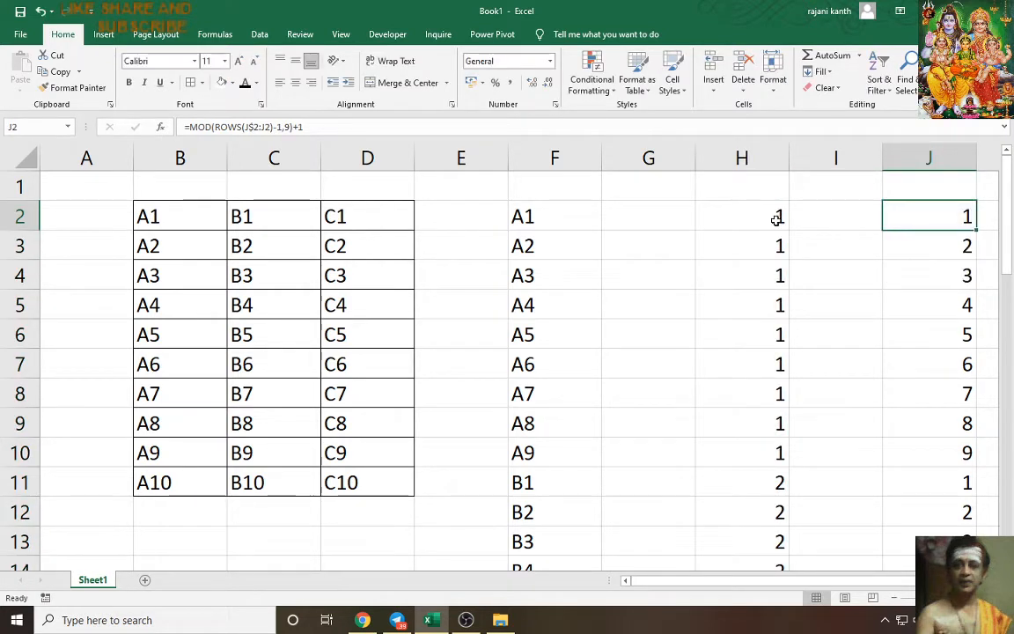
Set the divisor in H2 to 10 so it reads =INT((ROWS(H$2:H2)-1)/10+1), and fill the formula down column H.
{"action": "left_click", "coordinate": [769, 218]}
{"action": "key", "text": "F2"}
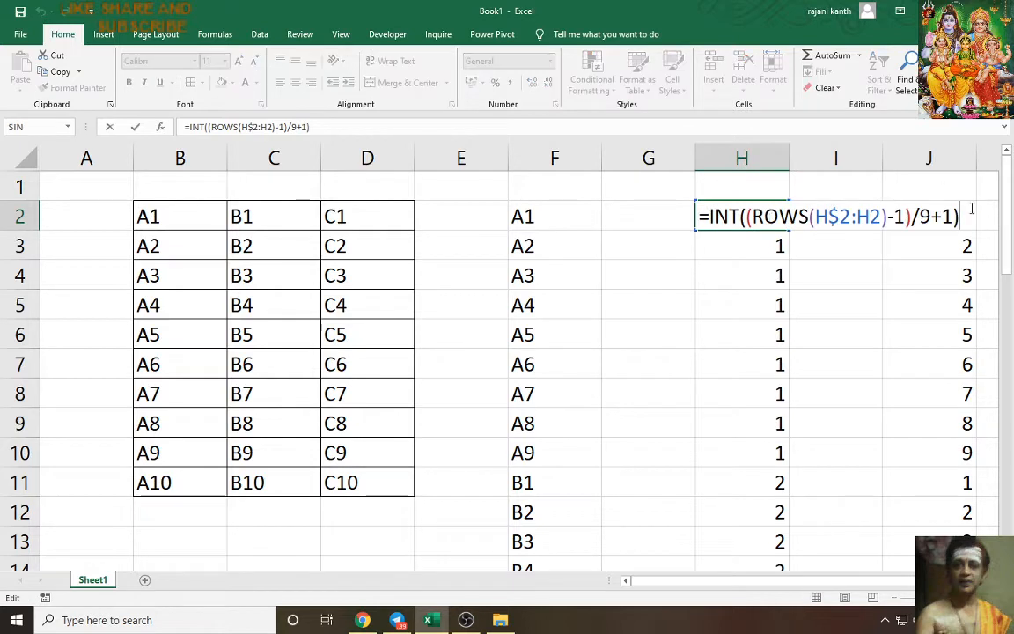
{"action": "left_click", "coordinate": [931, 217]}
{"action": "key", "text": "BackSpace"}
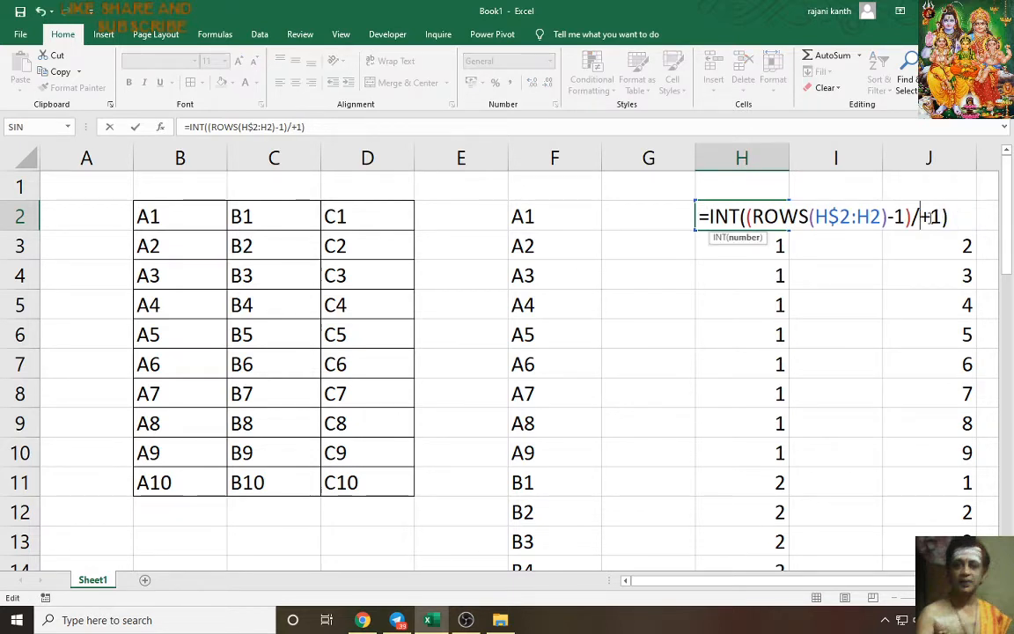
{"action": "type", "text": "10"}
{"action": "key", "text": "ctrl+Return"}
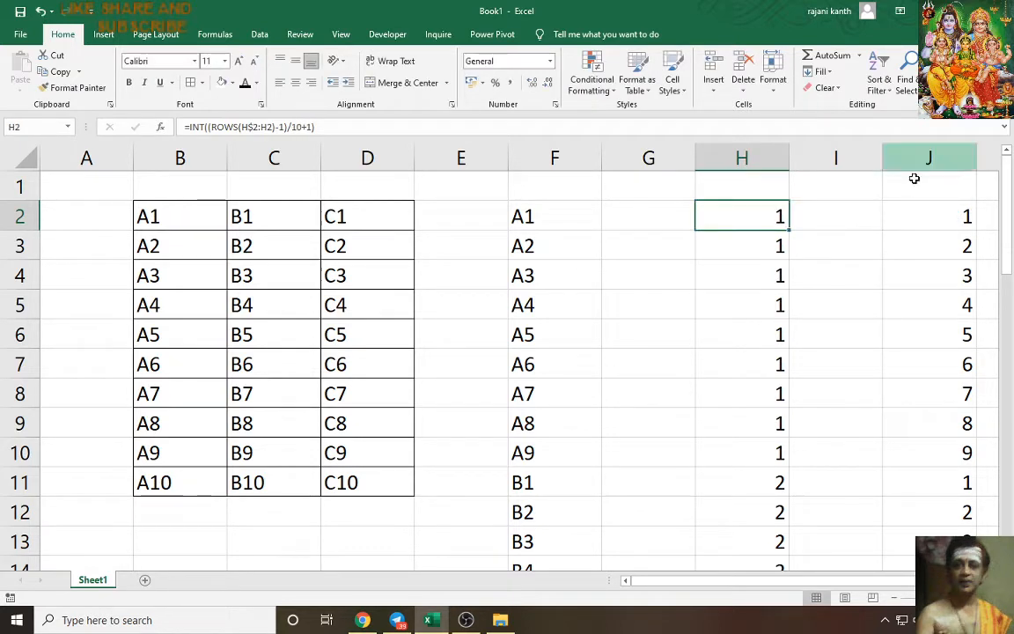
{"action": "double_click", "coordinate": [789, 231]}
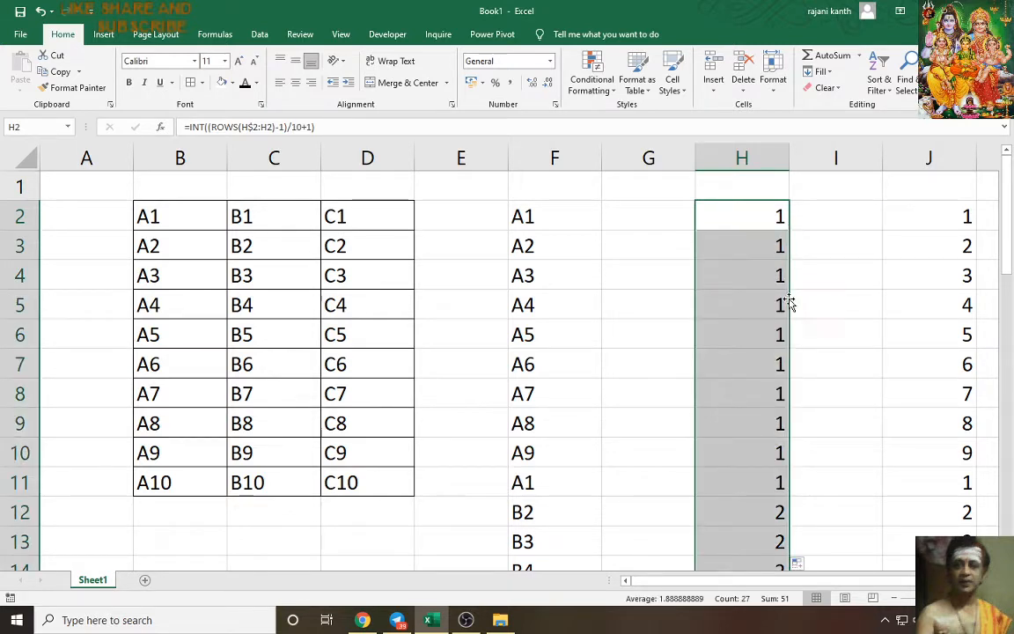
Set the MOD divisor in J2 to 10 so it reads =MOD(ROWS(J$2:J2)-1,10)+1, and fill the formula down column J.
{"action": "left_click", "coordinate": [966, 215]}
{"action": "double_click", "coordinate": [966, 214]}
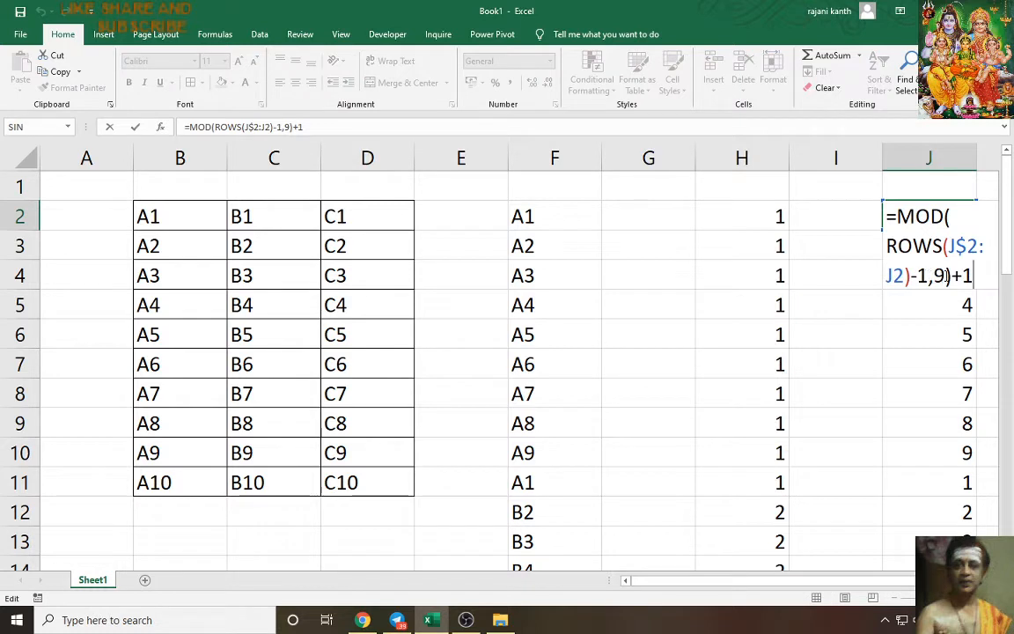
{"action": "key", "text": "BackSpace"}
{"action": "type", "text": "10"}
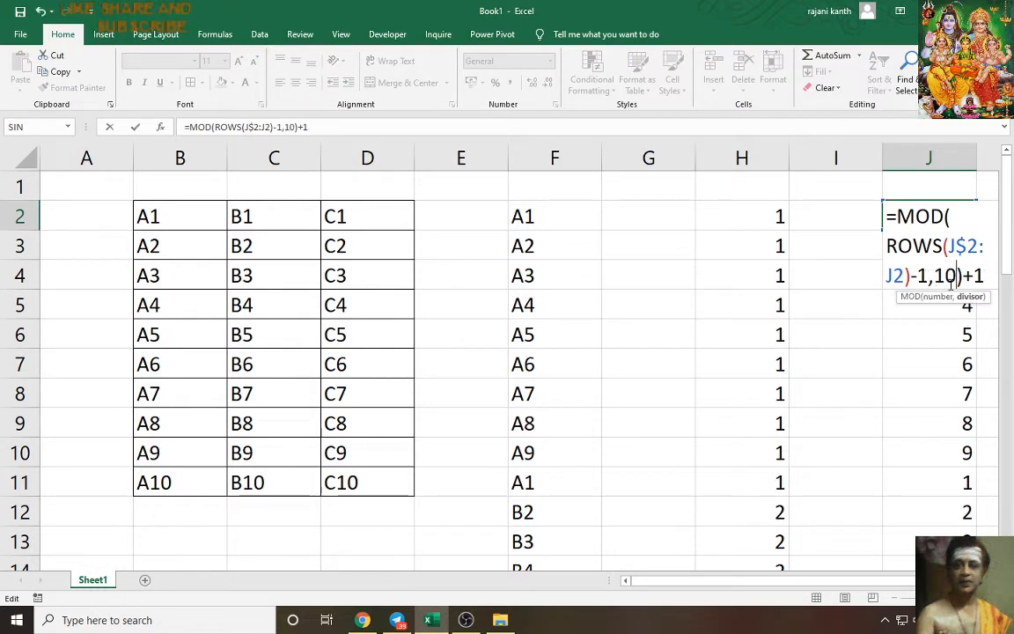
{"action": "key", "text": "ctrl+Return"}
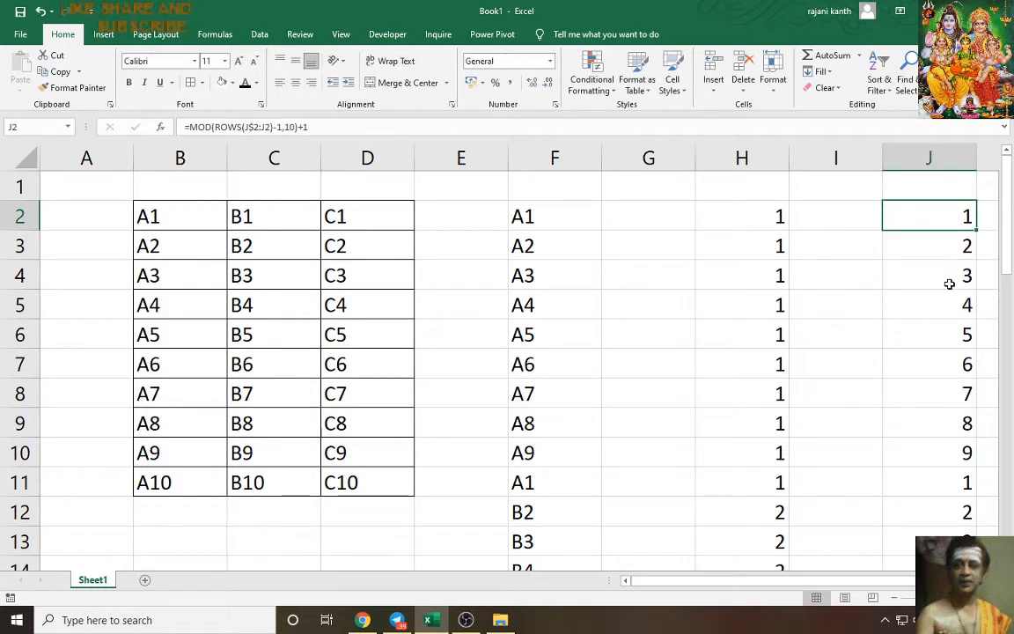
{"action": "double_click", "coordinate": [975, 229]}
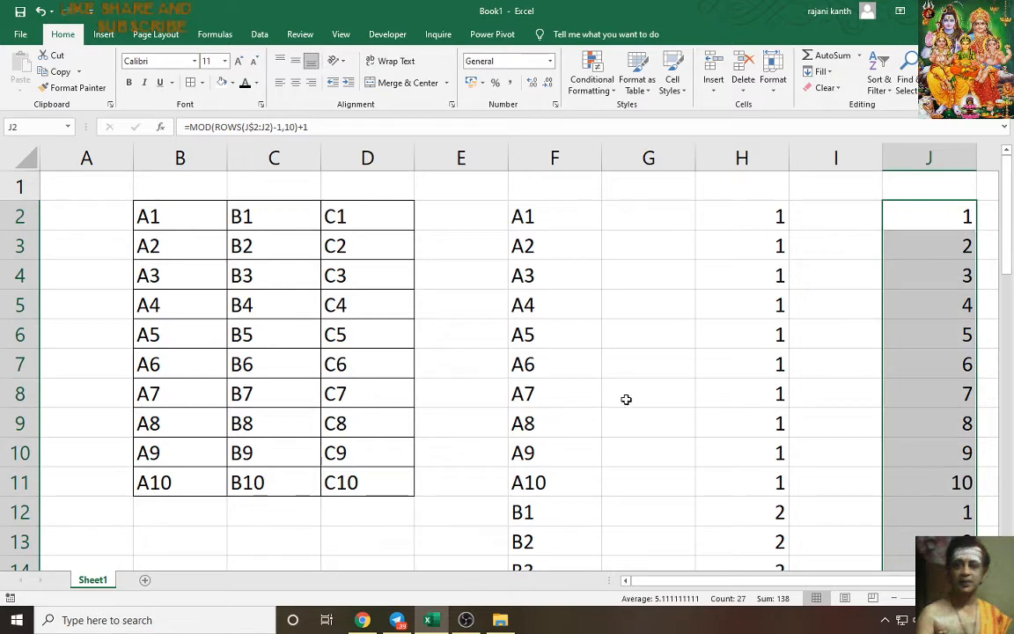
Clear the helper formulas in columns H through J from row 3 down, keeping only those in row 2.
{"action": "scroll", "coordinate": [625, 399], "scroll_direction": "down", "scroll_amount": 1}
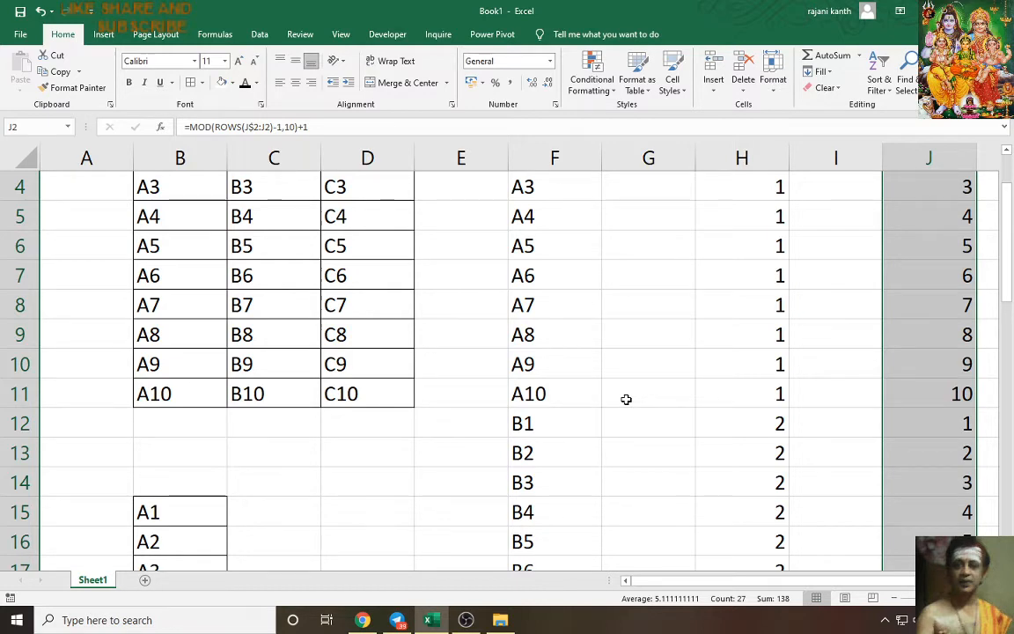
{"action": "scroll", "coordinate": [633, 416], "scroll_direction": "up", "scroll_amount": 1}
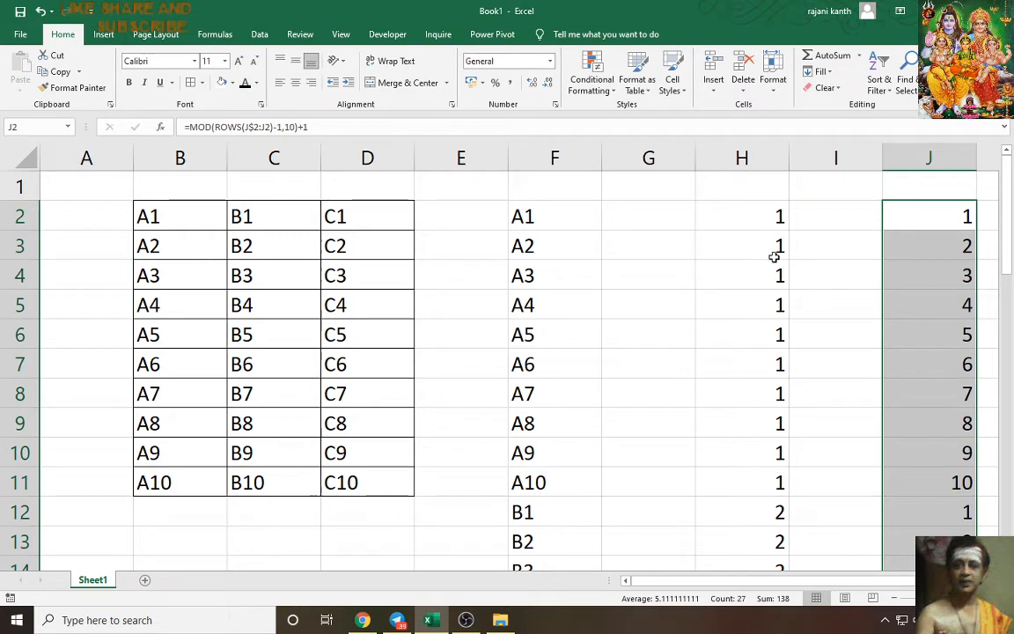
{"action": "left_click_drag", "start_coordinate": [749, 254], "coordinate": [914, 246]}
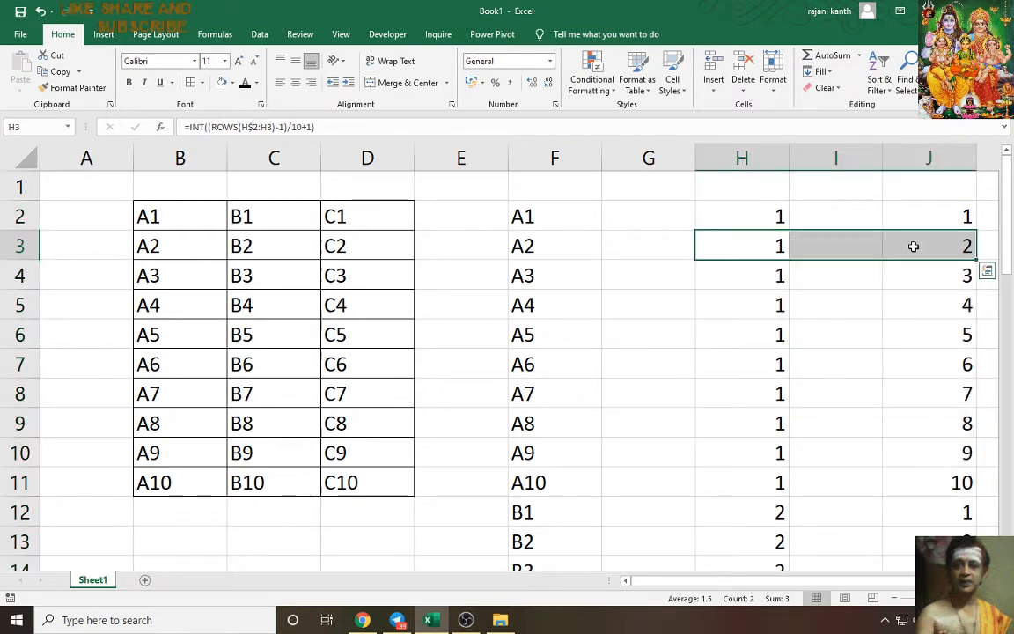
{"action": "key", "text": "ctrl+shift+Down"}
{"action": "key", "text": "Delete"}
{"action": "key", "text": "Up"}
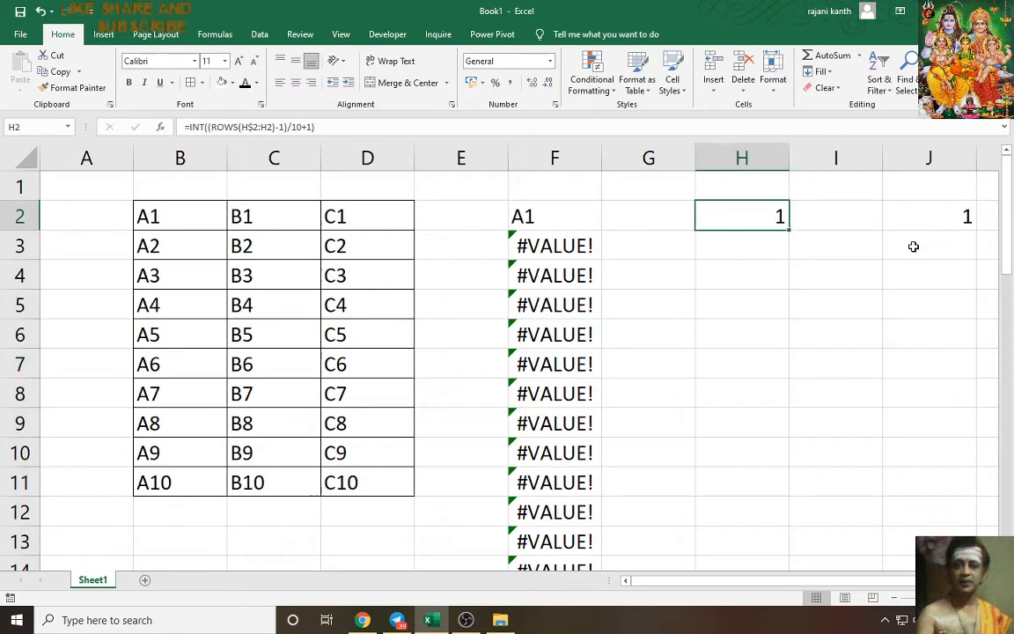
Evaluate the ROWS(H$2:H2) part of the H2 formula in place, and restore the original formula.
{"action": "key", "text": "F2"}
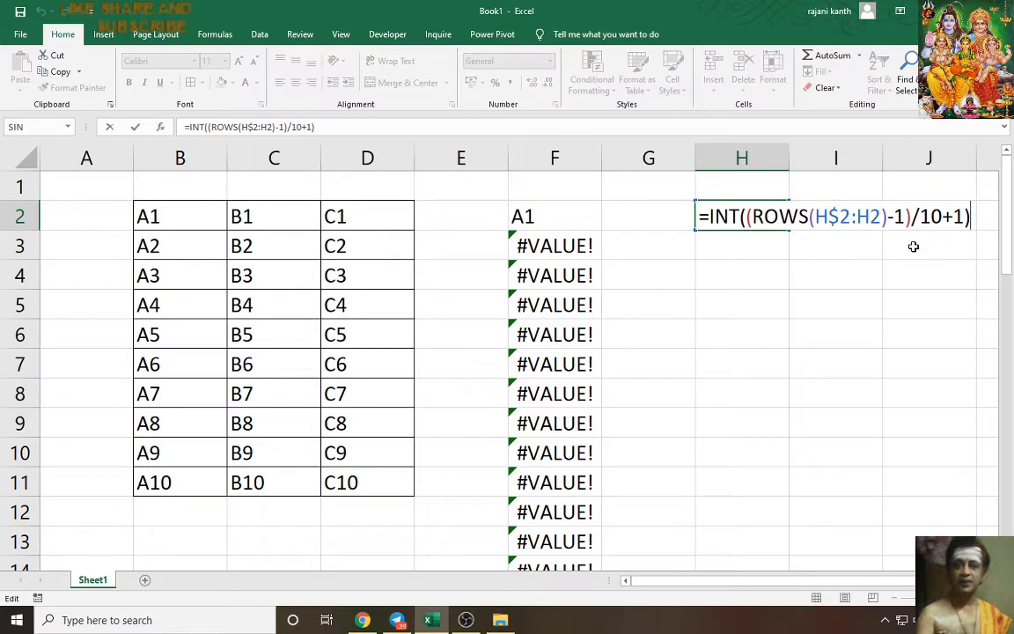
{"action": "key", "text": "Escape"}
{"action": "key", "text": "F2"}
{"action": "key", "text": "Escape"}
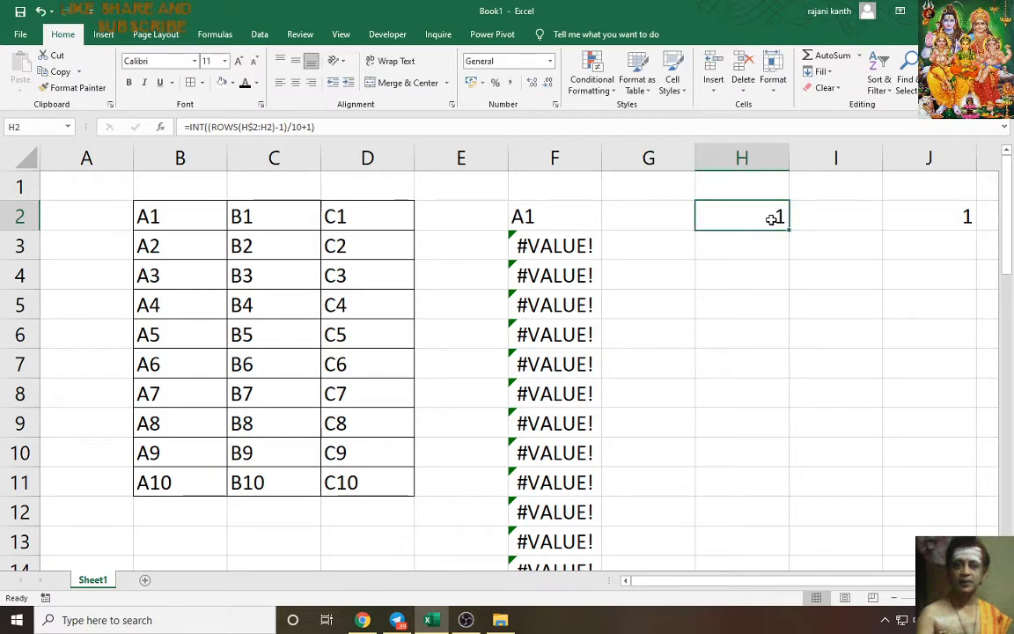
{"action": "key", "text": "F2"}
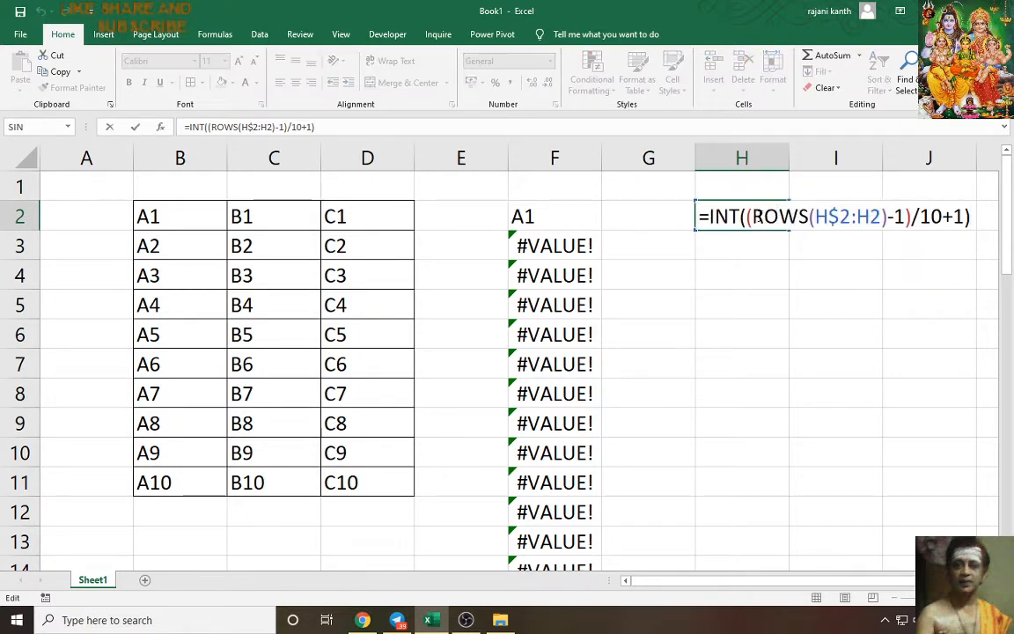
{"action": "left_click_drag", "start_coordinate": [754, 215], "coordinate": [887, 216]}
{"action": "key", "text": "F9"}
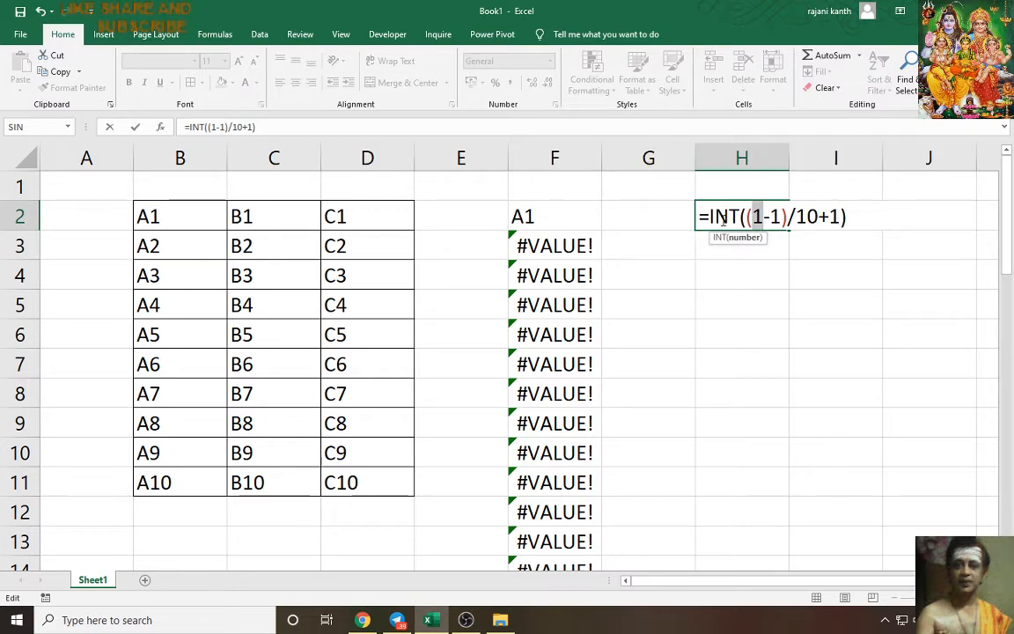
{"action": "type", "text": "ROWS(H$2:H2)"}
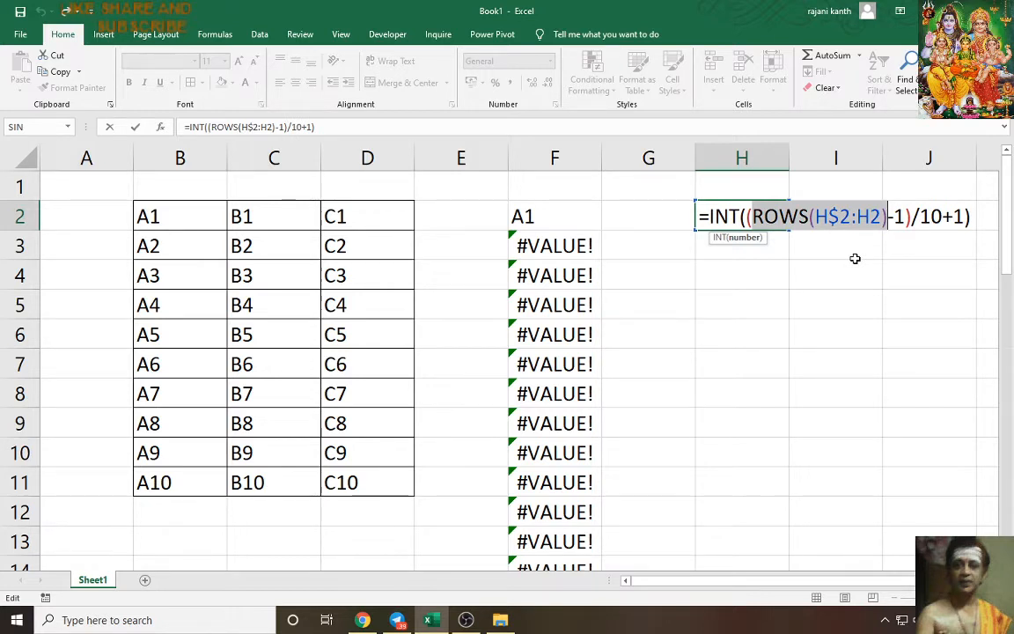
{"action": "key", "text": "ctrl+Return"}
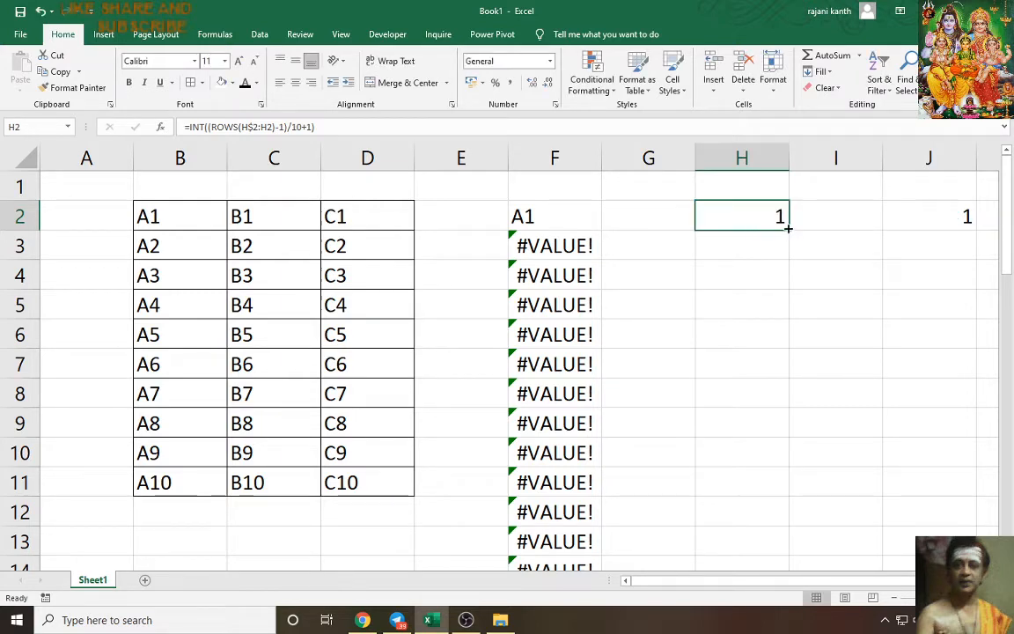
Fill the H2 formula down column H through row 44.
{"action": "left_click_drag", "start_coordinate": [788, 227], "coordinate": [750, 569]}
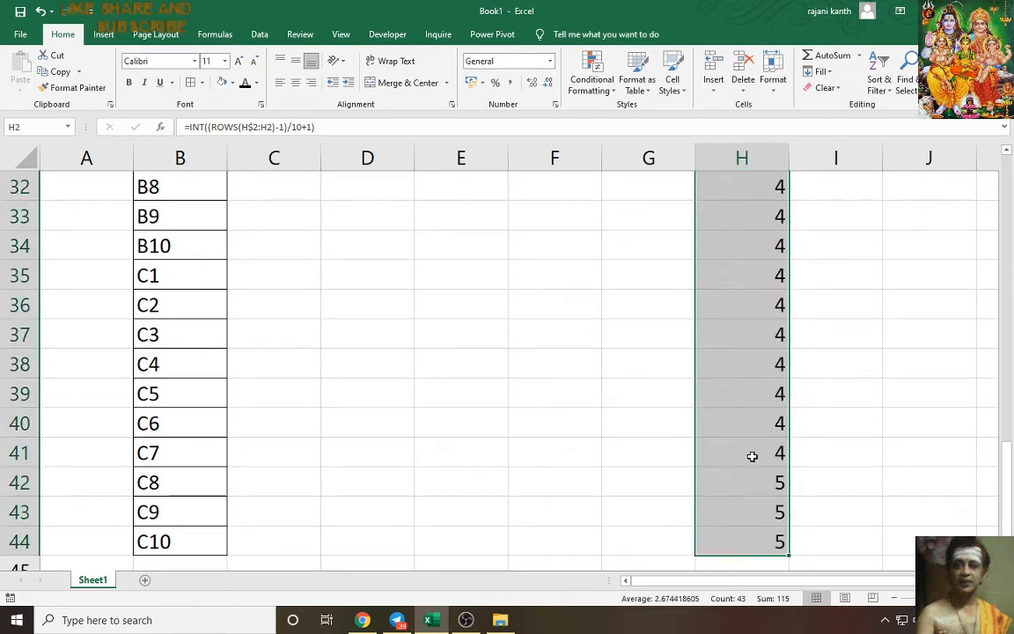
{"action": "scroll", "coordinate": [752, 456], "scroll_direction": "up", "scroll_amount": 10}
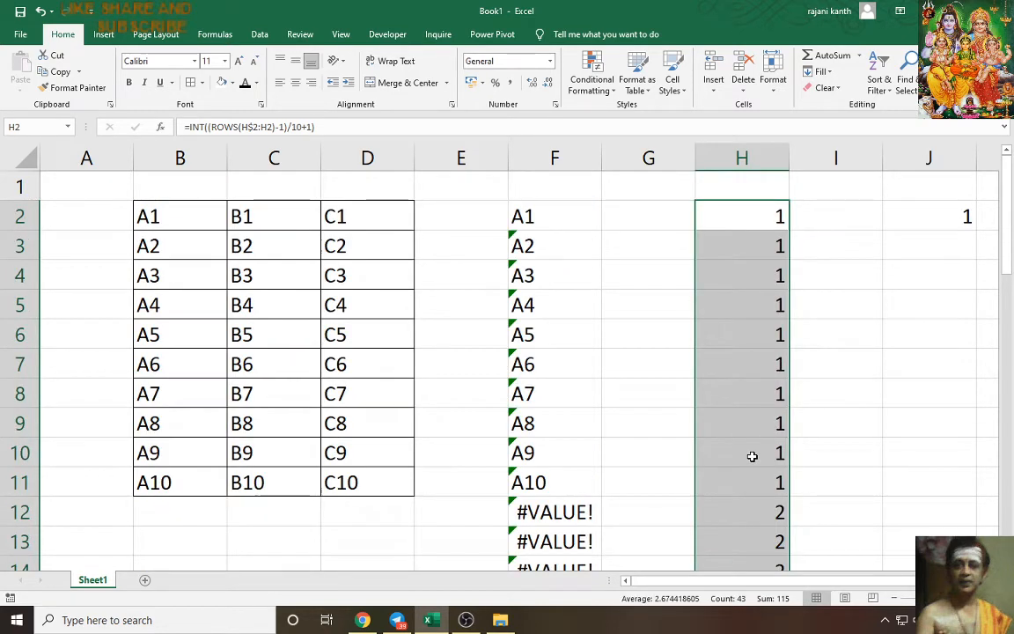
Evaluate the ROWS(J$2:J2)-1 part of the J2 formula in place, and restore the original expression.
{"action": "left_click", "coordinate": [955, 217]}
{"action": "left_click", "coordinate": [955, 238]}
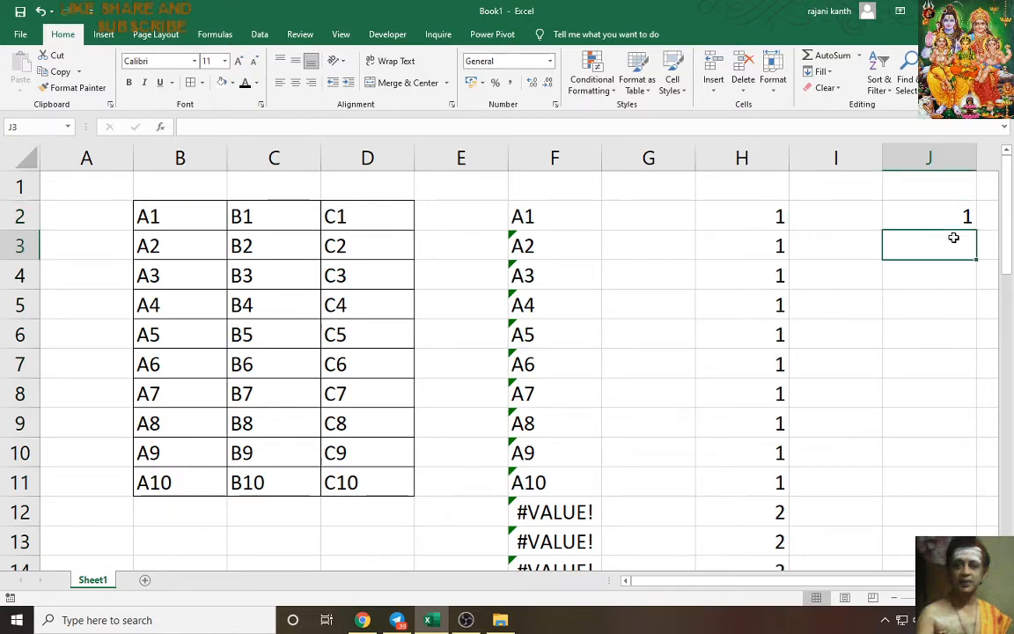
{"action": "left_click", "coordinate": [944, 196]}
{"action": "double_click", "coordinate": [944, 219]}
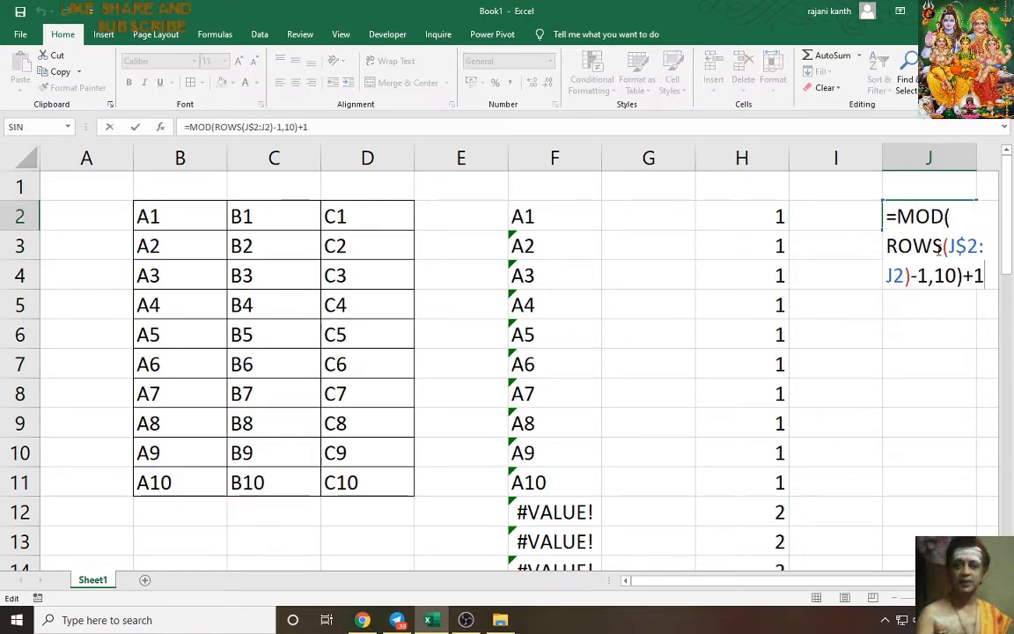
{"action": "left_click", "coordinate": [992, 580]}
{"action": "left_click", "coordinate": [993, 580]}
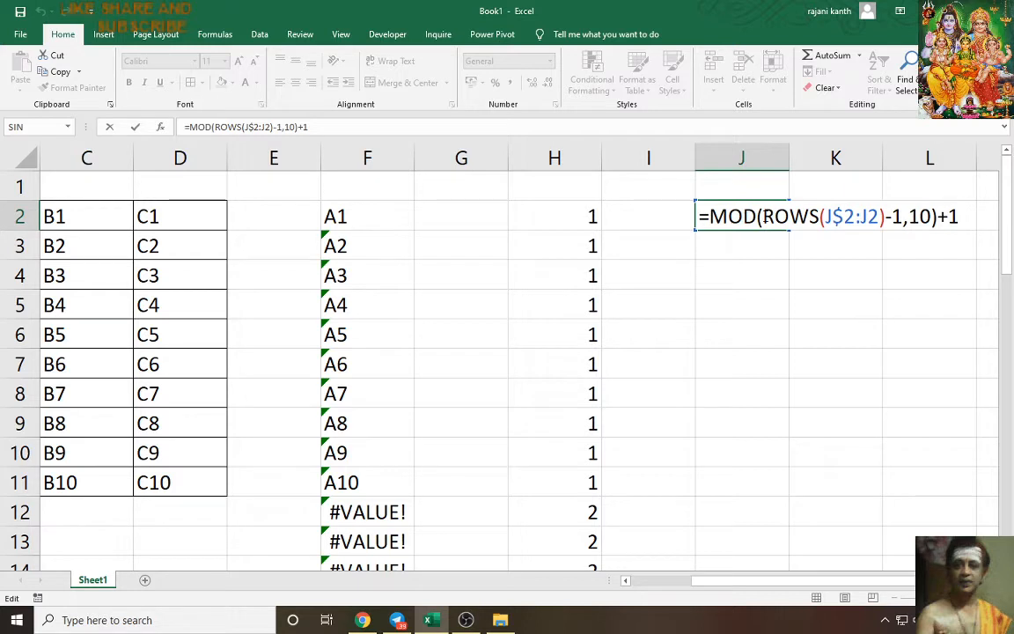
{"action": "left_click", "coordinate": [752, 238]}
{"action": "key", "text": "F9"}
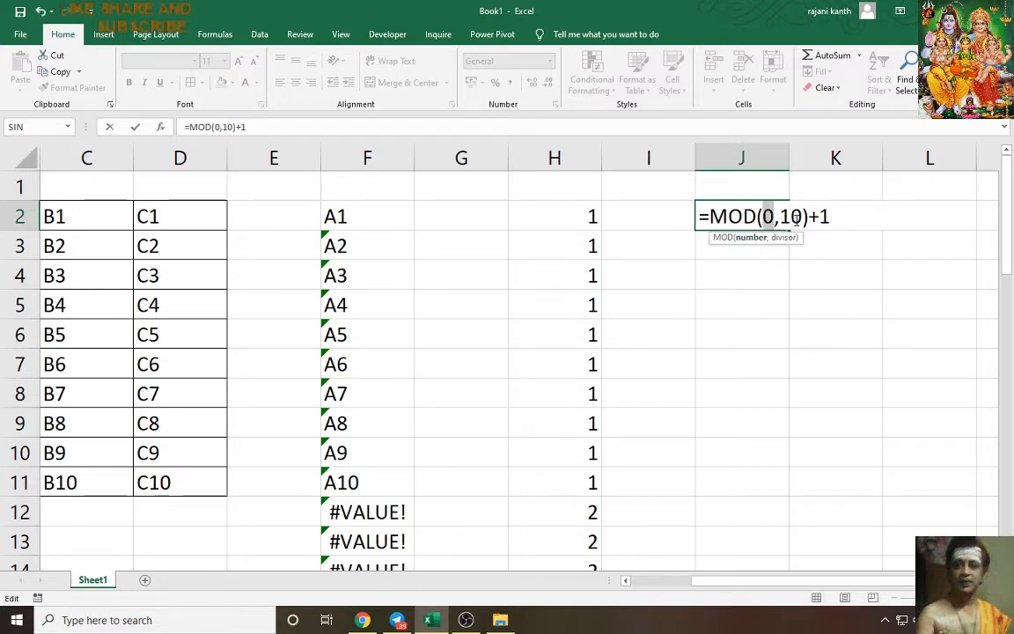
{"action": "key", "text": "ctrl+z"}
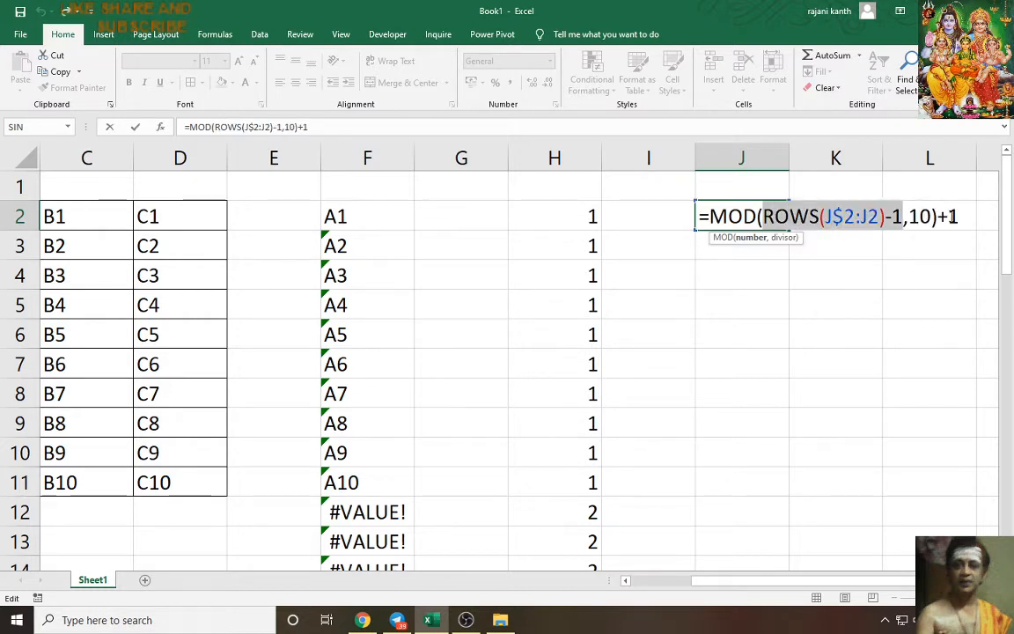
Evaluate the entire MOD formula in J2 in place, and restore it without saving any change.
{"action": "left_click_drag", "start_coordinate": [965, 216], "coordinate": [604, 212]}
{"action": "key", "text": "F9"}
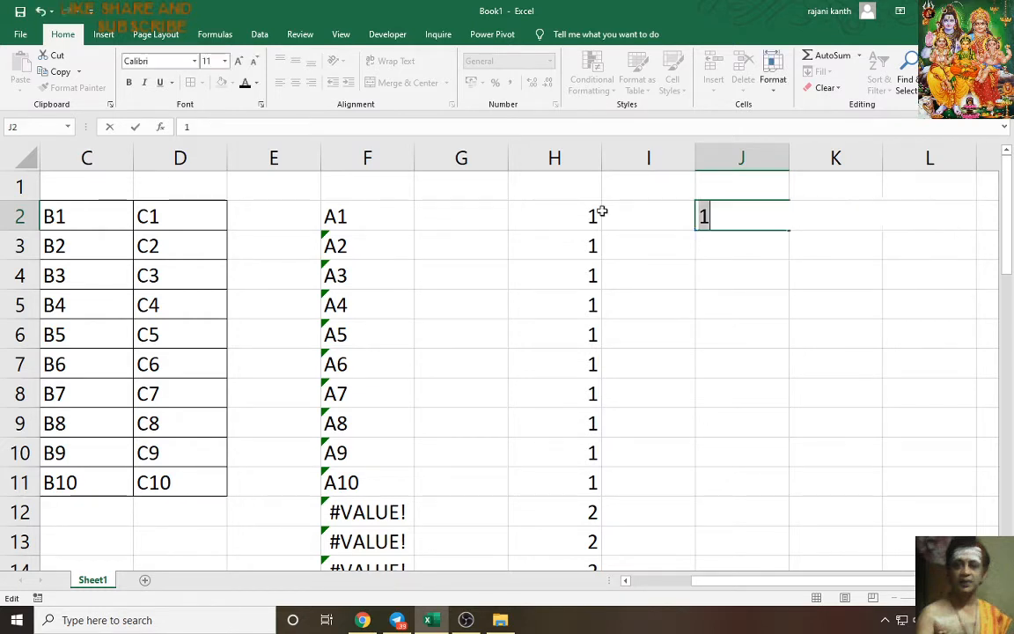
{"action": "key", "text": "ctrl+z"}
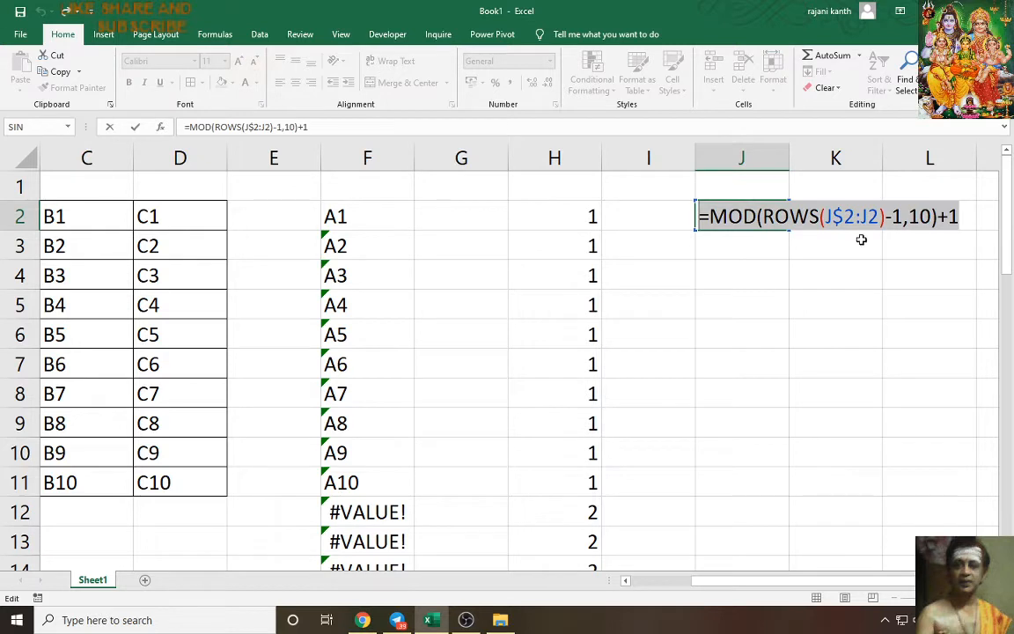
{"action": "key", "text": "Escape"}
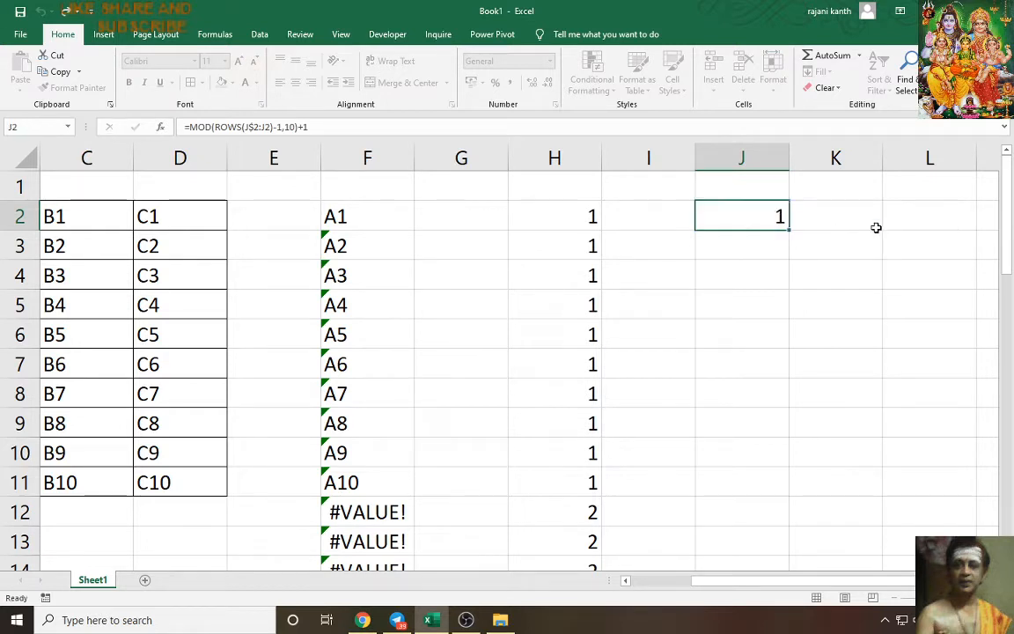
{"action": "double_click", "coordinate": [746, 218]}
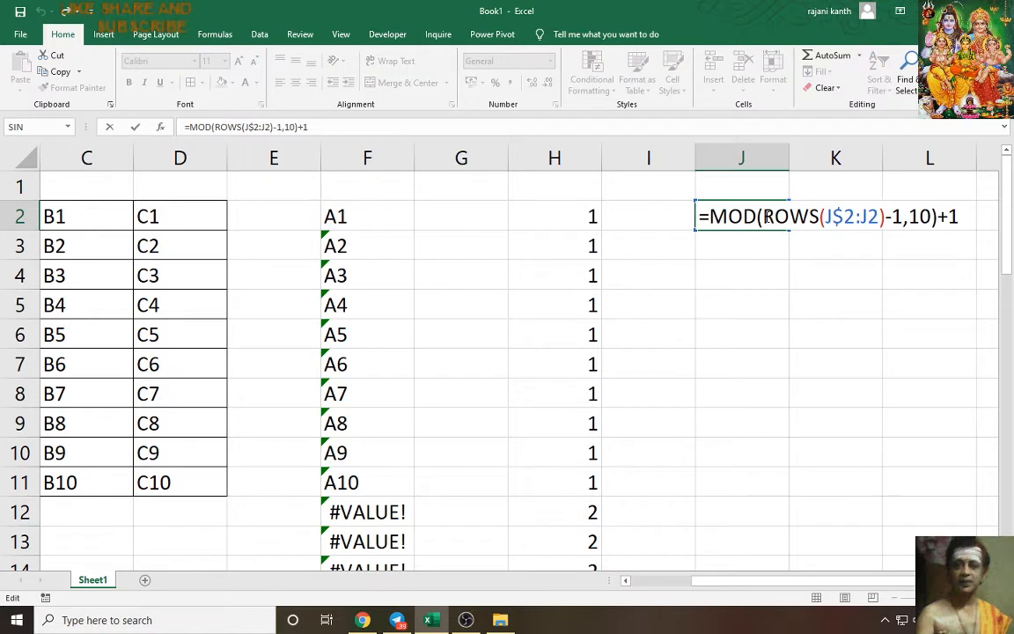
{"action": "double_click", "coordinate": [755, 217]}
{"action": "key", "text": "Escape"}
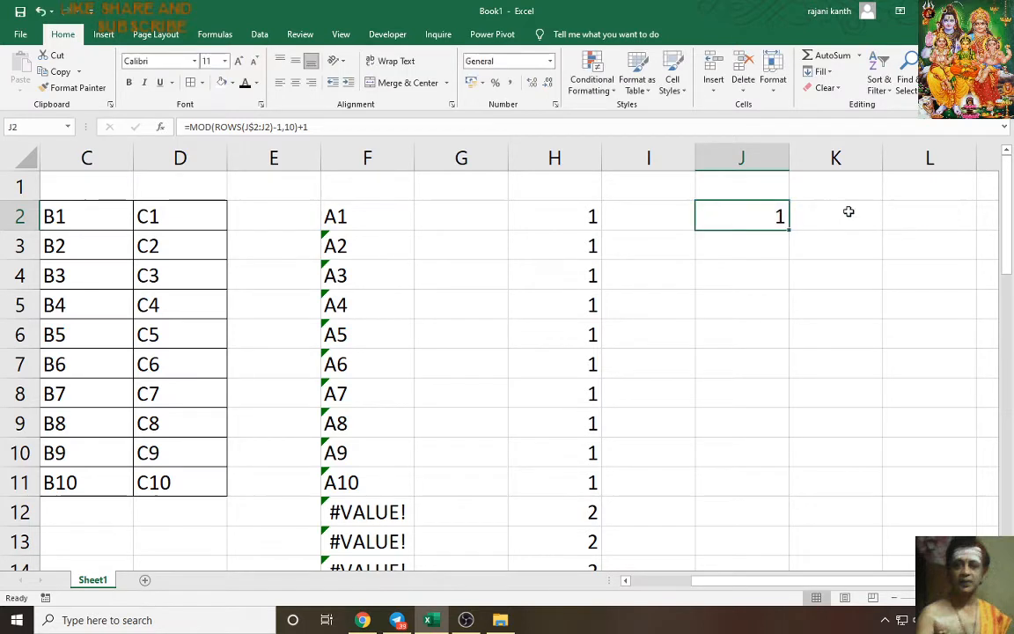
Enter =ROWS(K$2:K2) in K2 and fill it down column K through row 44.
{"action": "left_click", "coordinate": [848, 212]}
{"action": "type", "text": "=RFOW"}
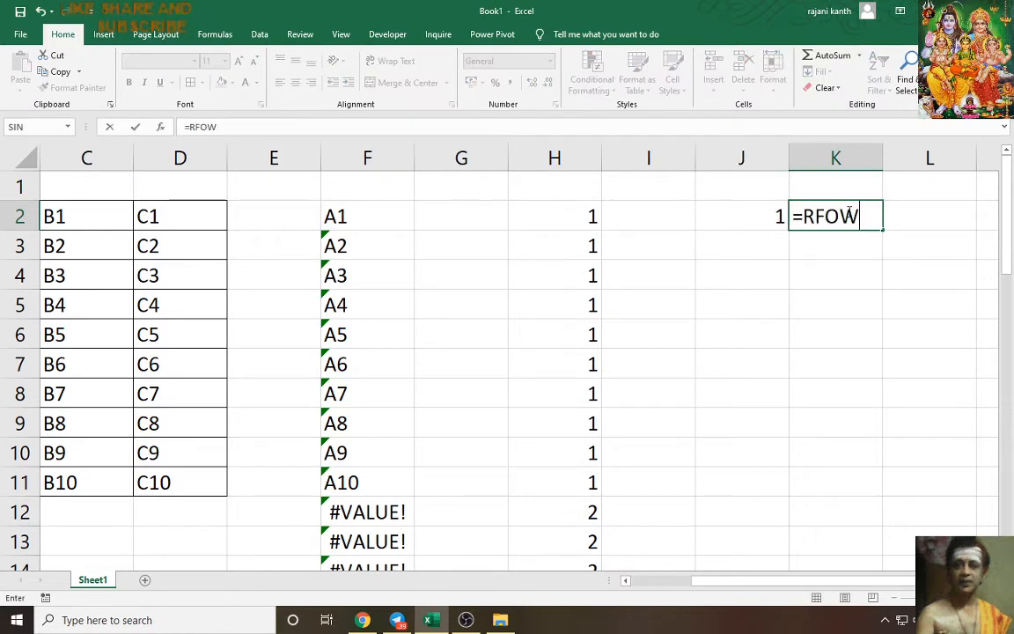
{"action": "key", "text": "BackSpace"}
{"action": "key", "text": "BackSpace"}
{"action": "key", "text": "BackSpace"}
{"action": "type", "text": "OWS("}
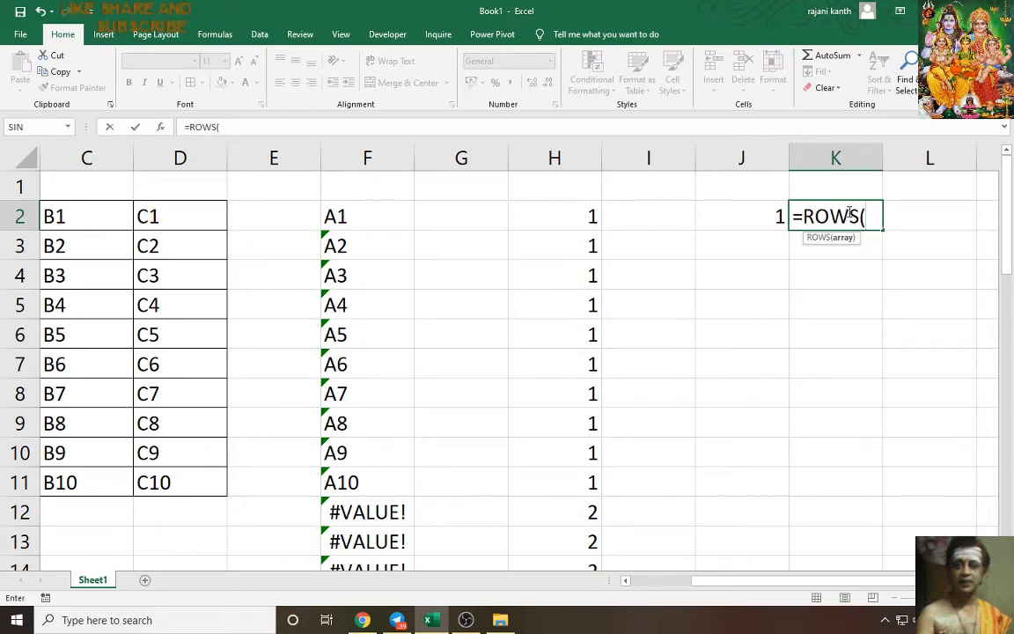
{"action": "type", "text": "K$2"}
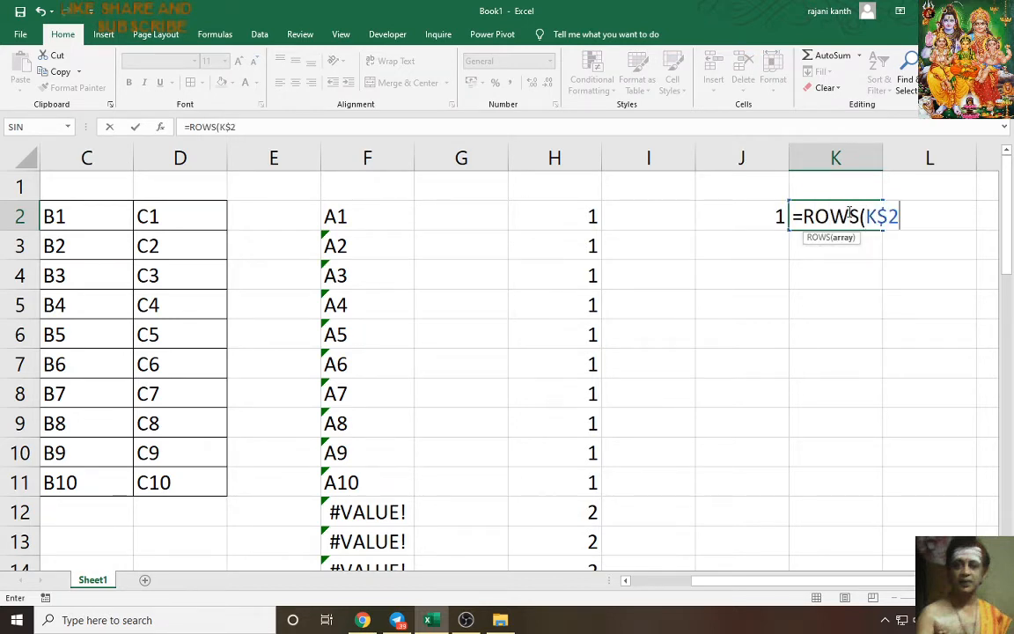
{"action": "type", "text": ":K2)"}
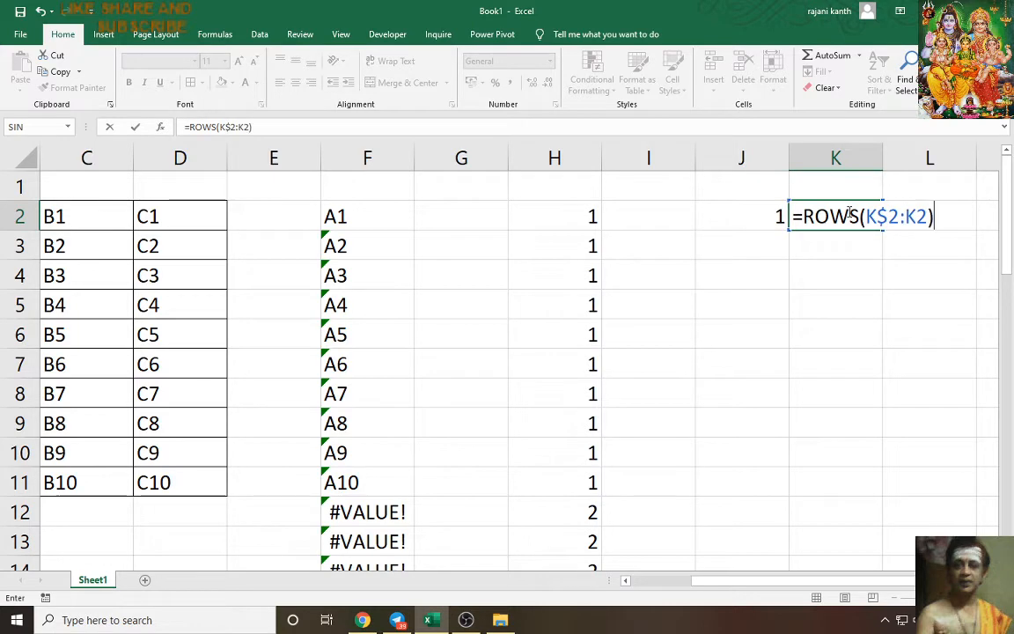
{"action": "key", "text": "ctrl+Return"}
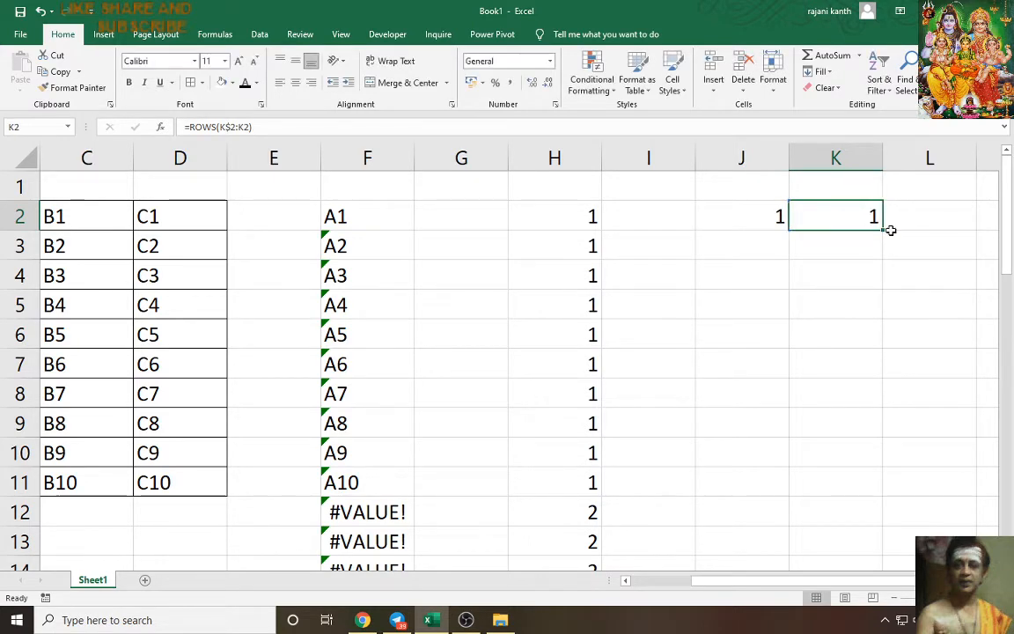
{"action": "left_click_drag", "start_coordinate": [881, 231], "coordinate": [864, 496]}
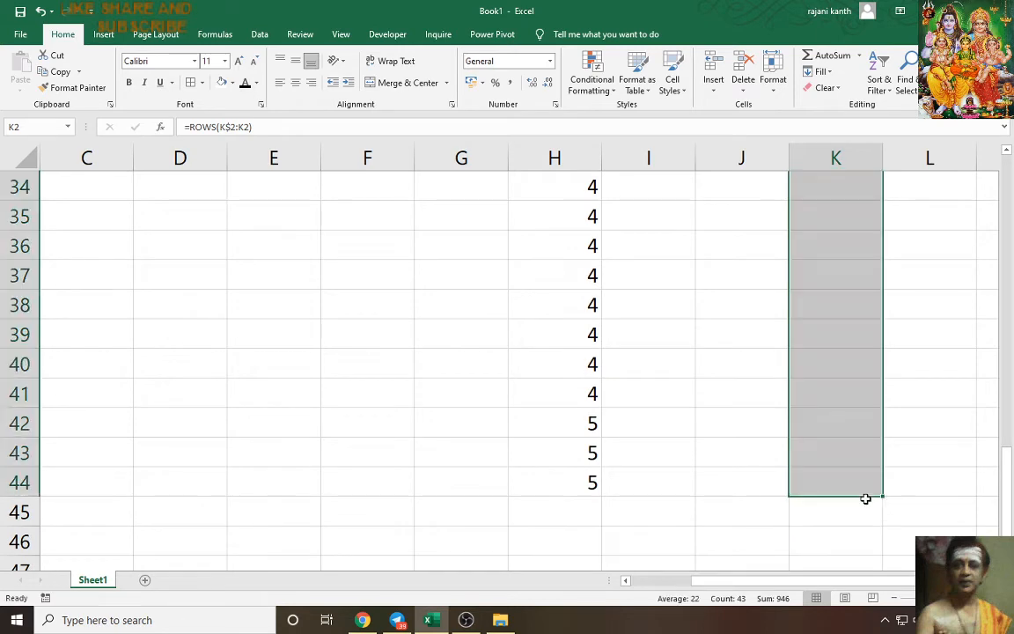
Change the K2 formula to =MOD(ROWS(K$2:K2)-1,10) and fill it down column K.
{"action": "scroll", "coordinate": [864, 497], "scroll_direction": "up", "scroll_amount": 11}
{"action": "left_click", "coordinate": [858, 219]}
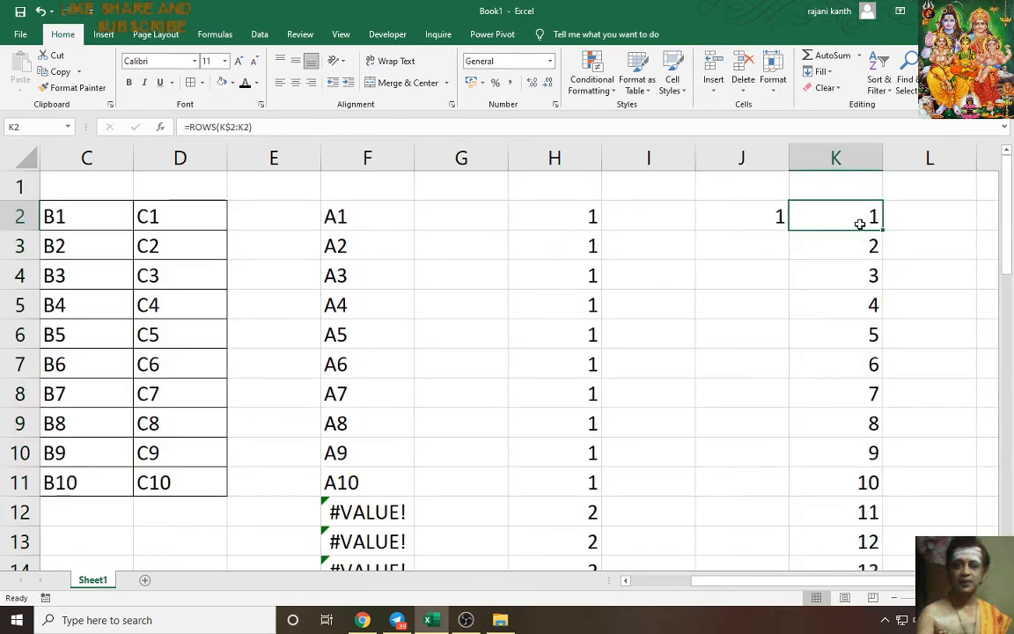
{"action": "double_click", "coordinate": [858, 219]}
{"action": "type", "text": "-"}
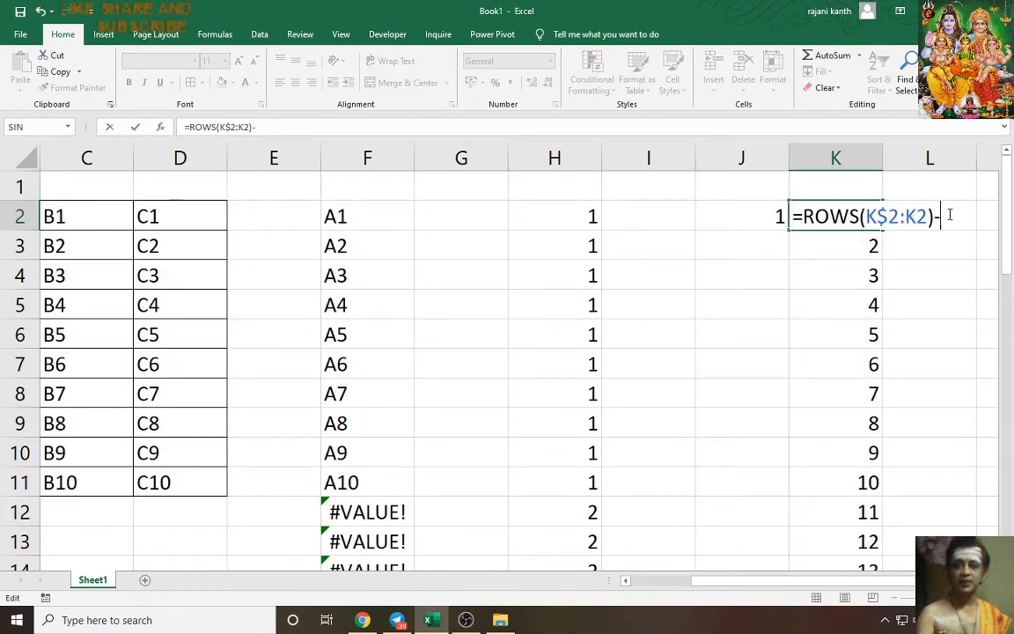
{"action": "type", "text": "1"}
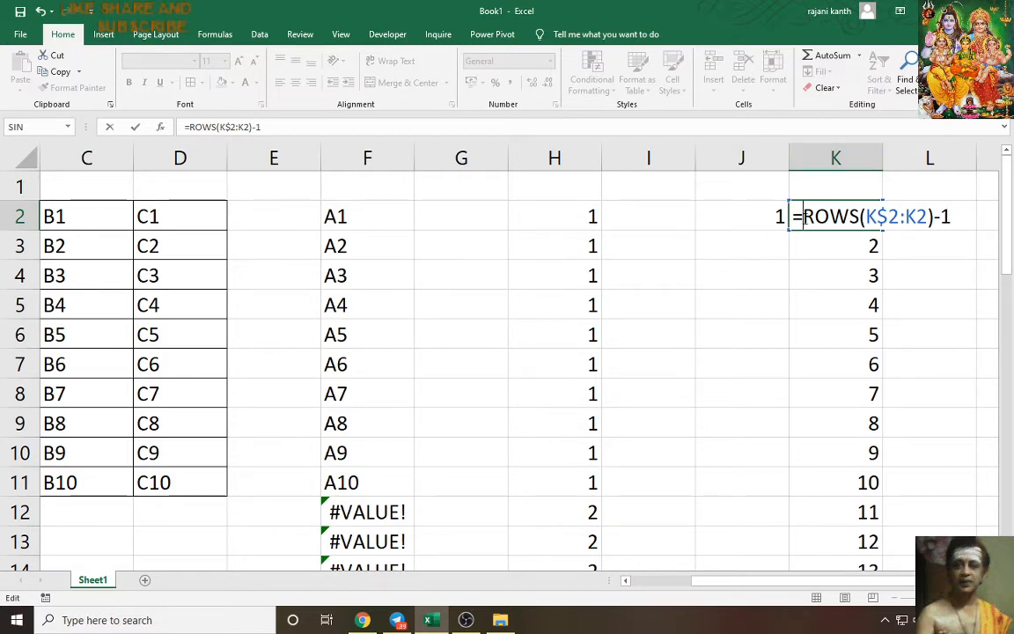
{"action": "left_click", "coordinate": [804, 217]}
{"action": "type", "text": "MOD("}
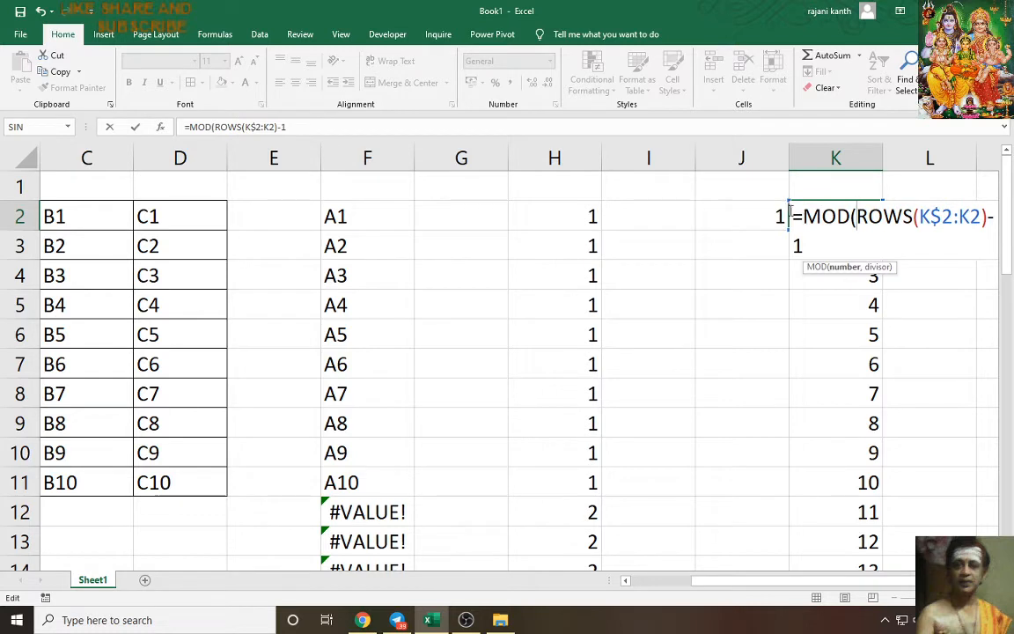
{"action": "type", "text": ",10)"}
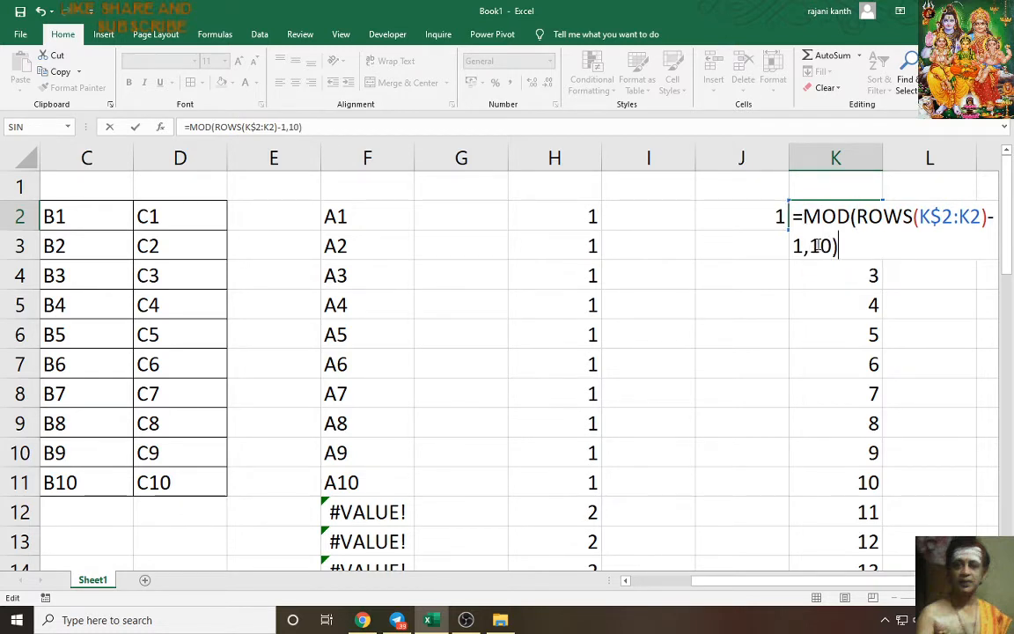
{"action": "key", "text": "ctrl+Return"}
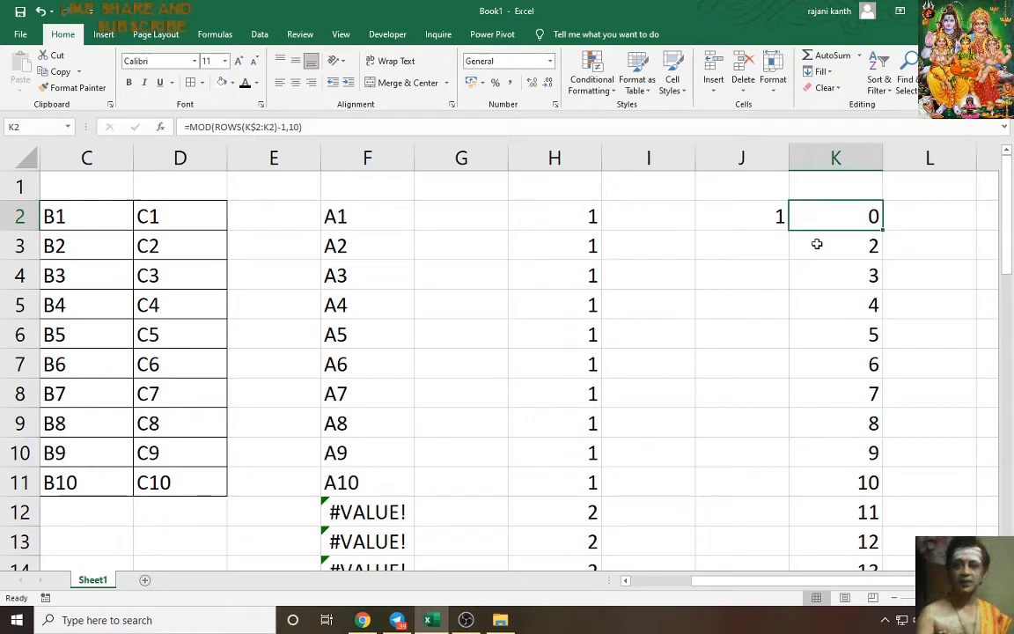
{"action": "double_click", "coordinate": [883, 230]}
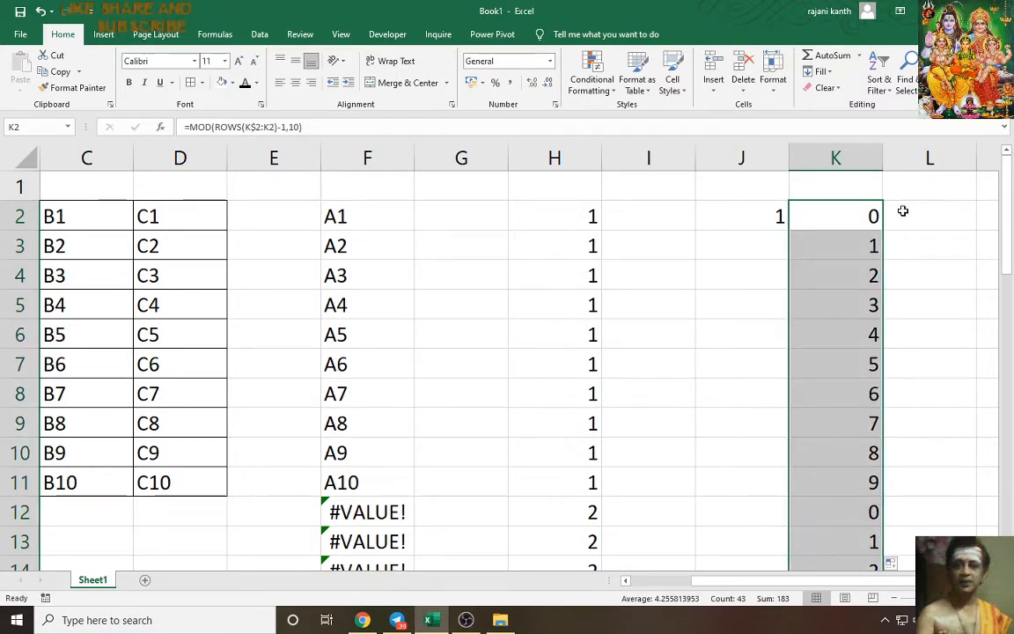
Add +1 to the MOD formula across the selected column K range, giving =MOD(ROWS(K$2:K2)-1,10)+1 in K2.
{"action": "key", "text": "F2"}
{"action": "type", "text": "+"}
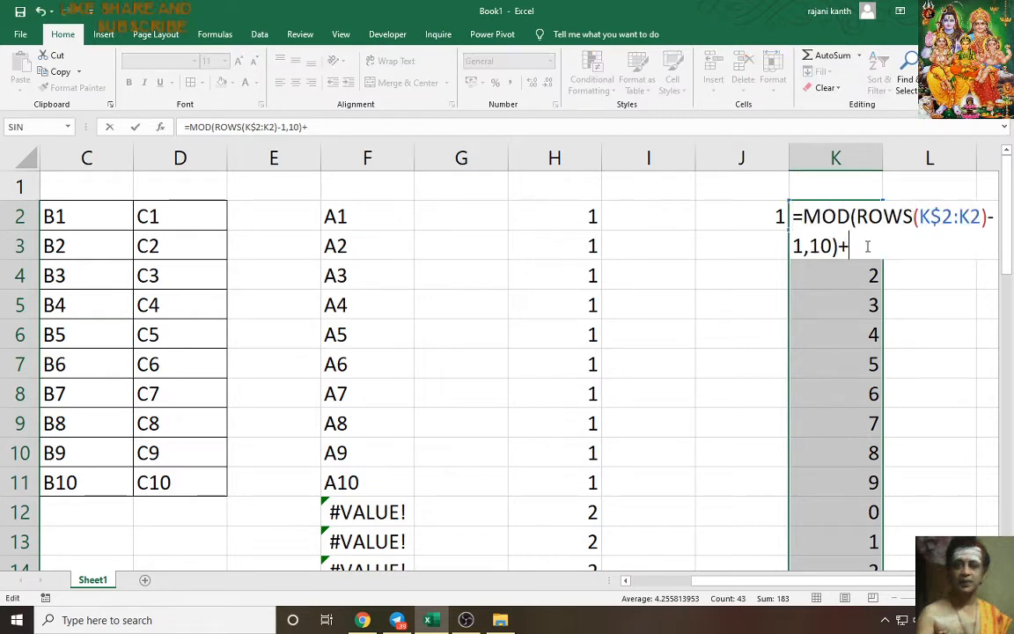
{"action": "type", "text": "1"}
{"action": "key", "text": "ctrl+Return"}
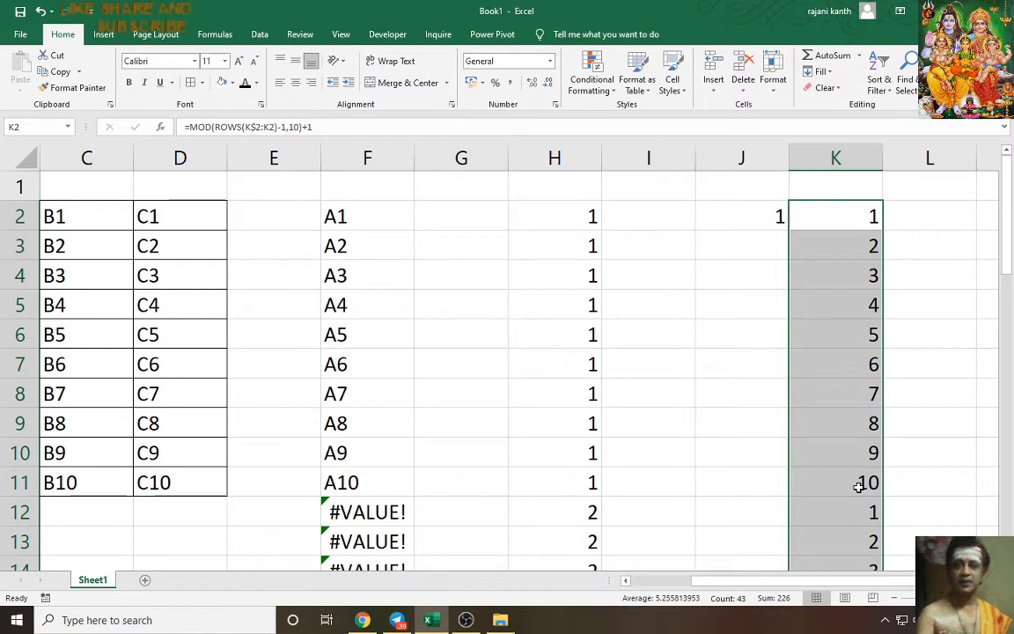
Start an INDEX formula in G2 with the absolute table range $B$2:$D$11 as its array.
{"action": "left_click", "coordinate": [357, 220]}
{"action": "left_click", "coordinate": [445, 211]}
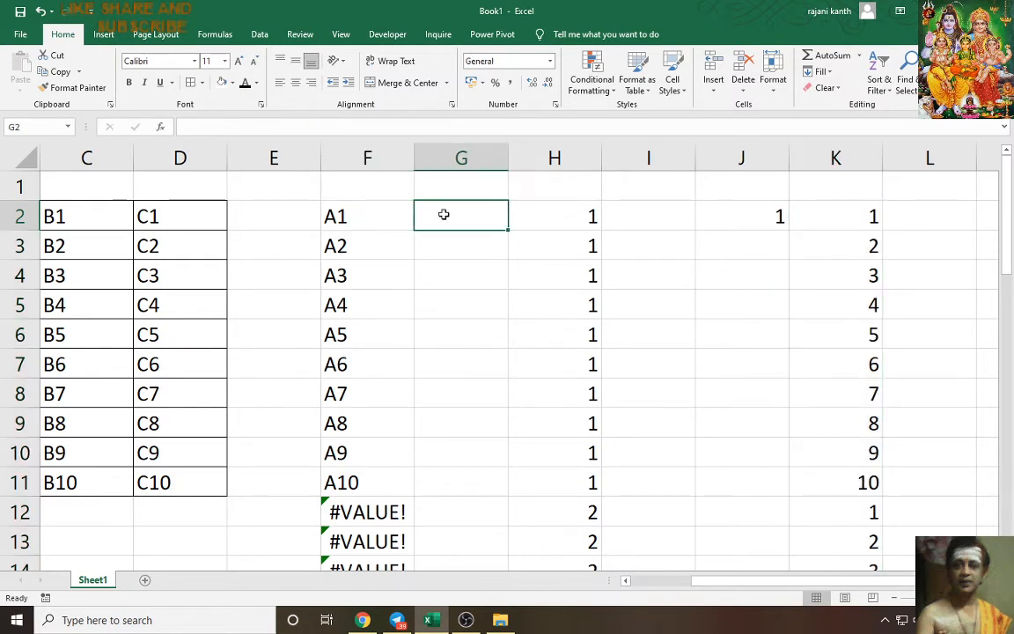
{"action": "type", "text": "=INDEX("}
{"action": "key", "text": "Left"}
{"action": "key", "text": "Left"}
{"action": "key", "text": "Left"}
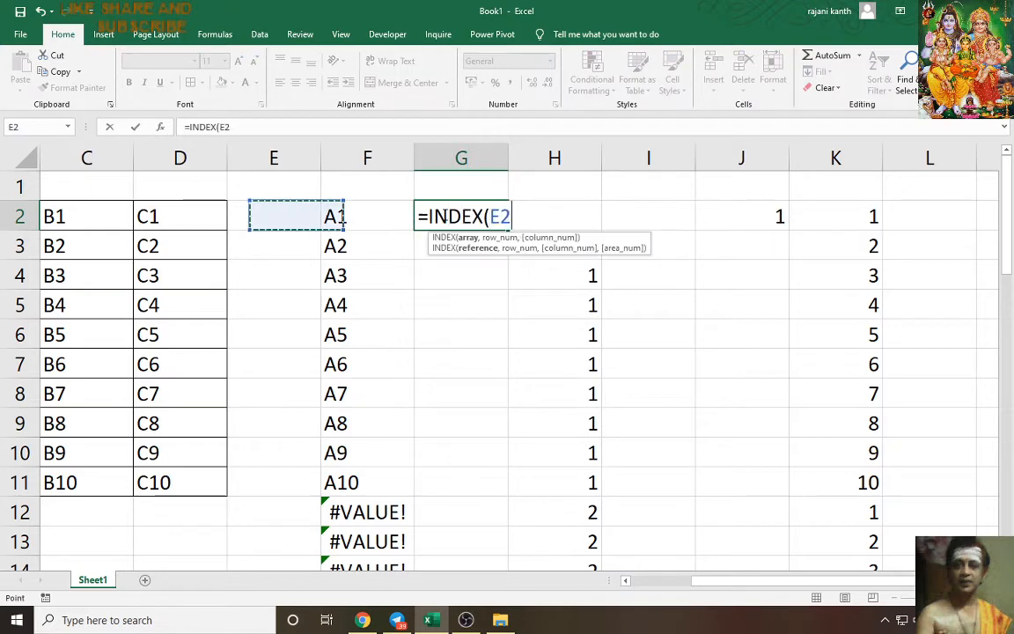
{"action": "key", "text": "Left"}
{"action": "key", "text": "Left"}
{"action": "key", "text": "Left"}
{"action": "key", "text": "Right"}
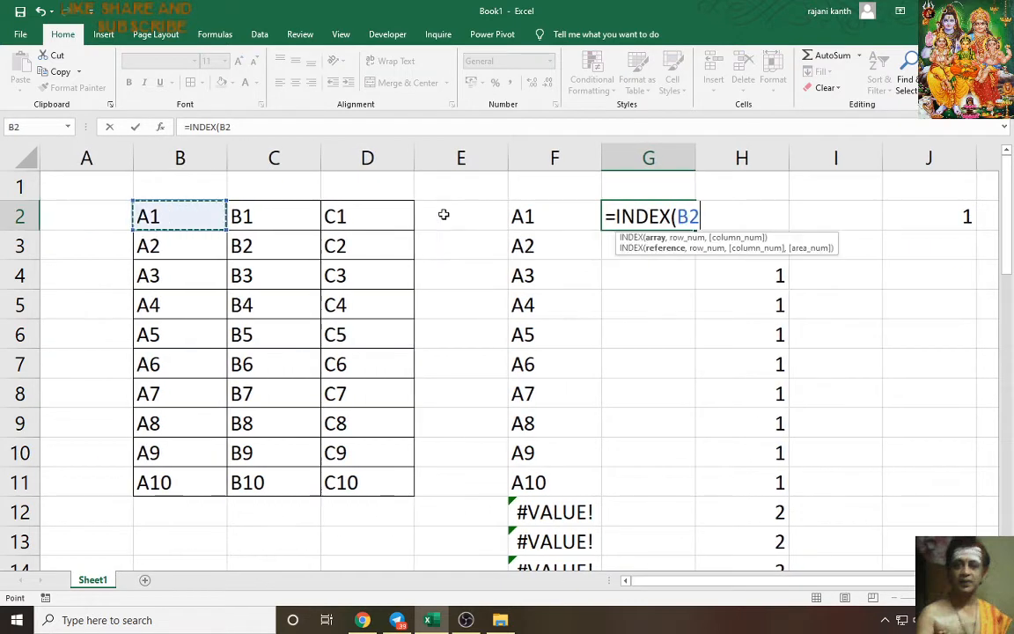
{"action": "key", "text": "shift+Right"}
{"action": "key", "text": "shift+Right"}
{"action": "key", "text": "ctrl+shift+Down"}
{"action": "key", "text": "F4"}
{"action": "type", "text": ","}
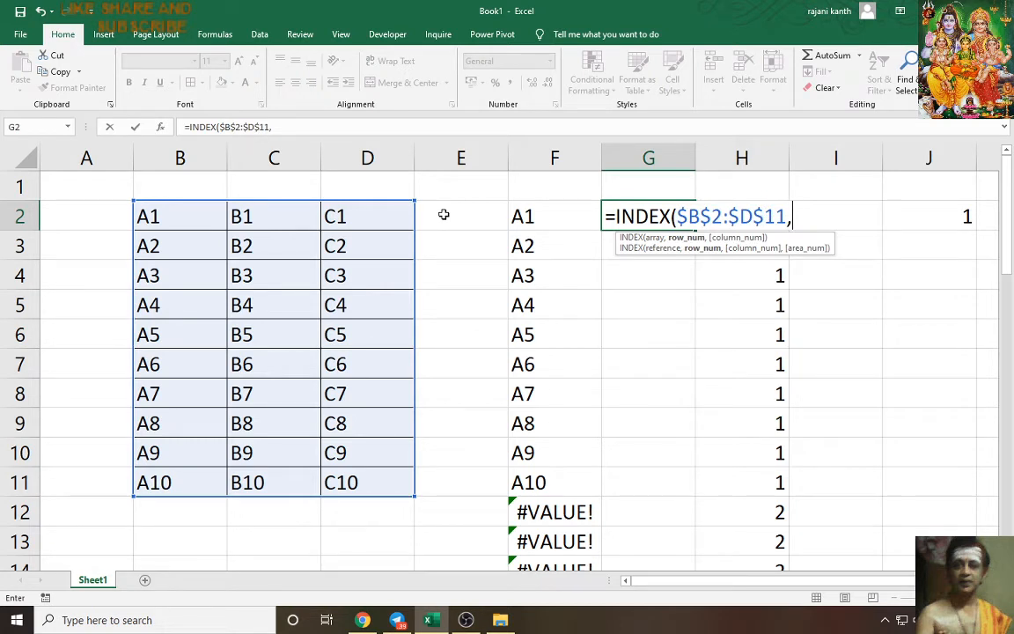
Enter ROWS(G$2:G2)-1 as the row argument of the INDEX formula in G2 and close the parenthesis.
{"action": "type", "text": "ROWS("}
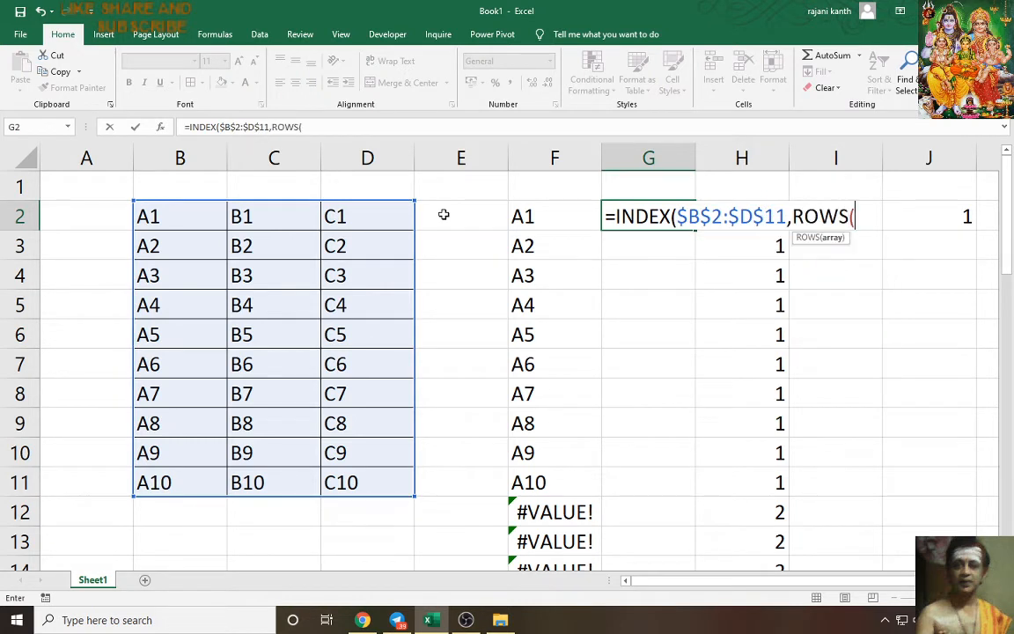
{"action": "type", "text": "G"}
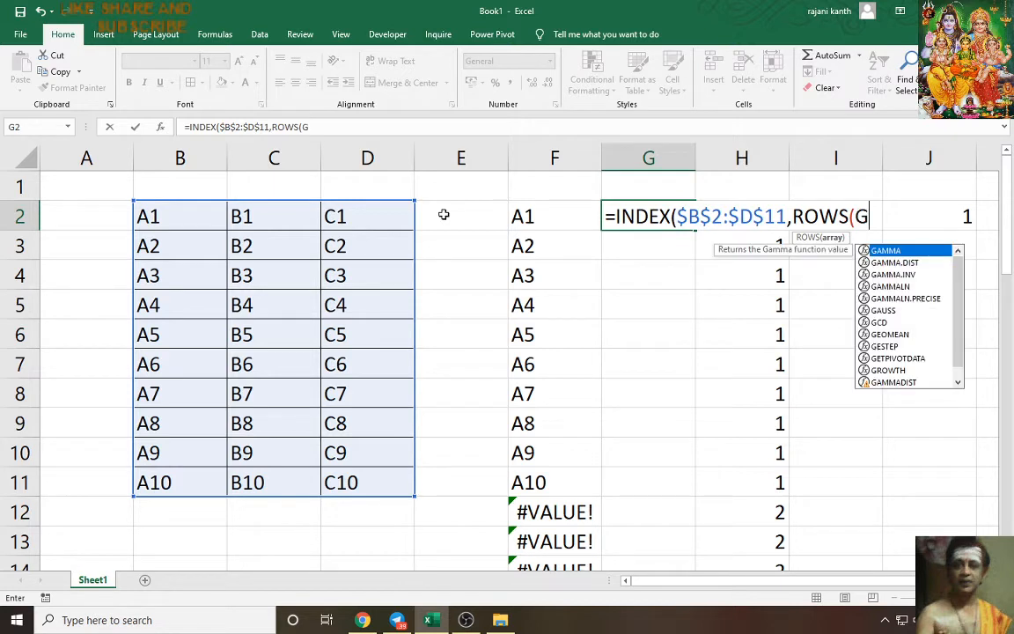
{"action": "type", "text": "$2:"}
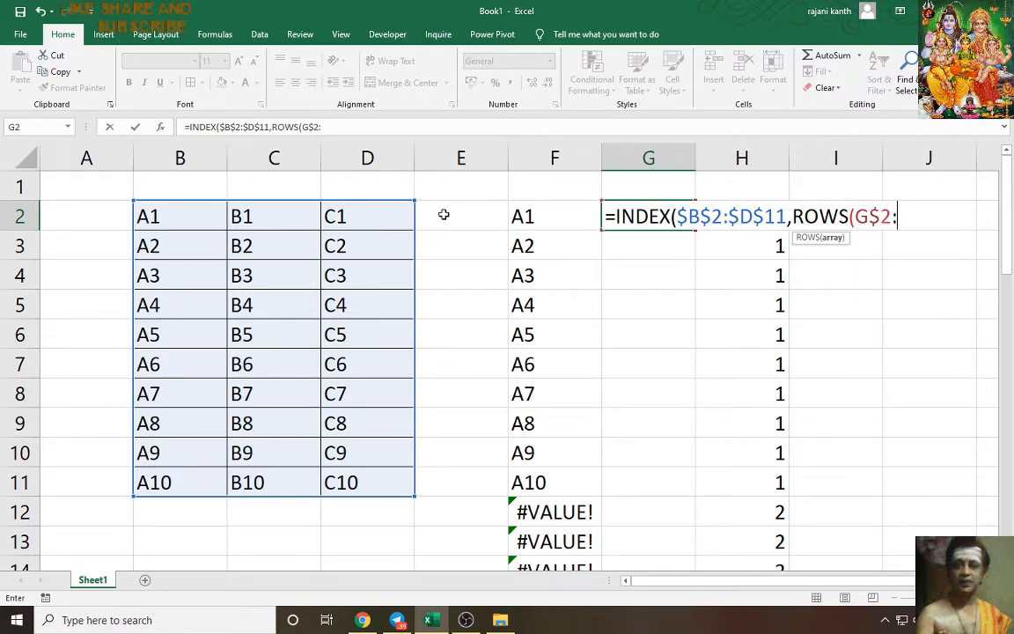
{"action": "type", "text": "G2)-1"}
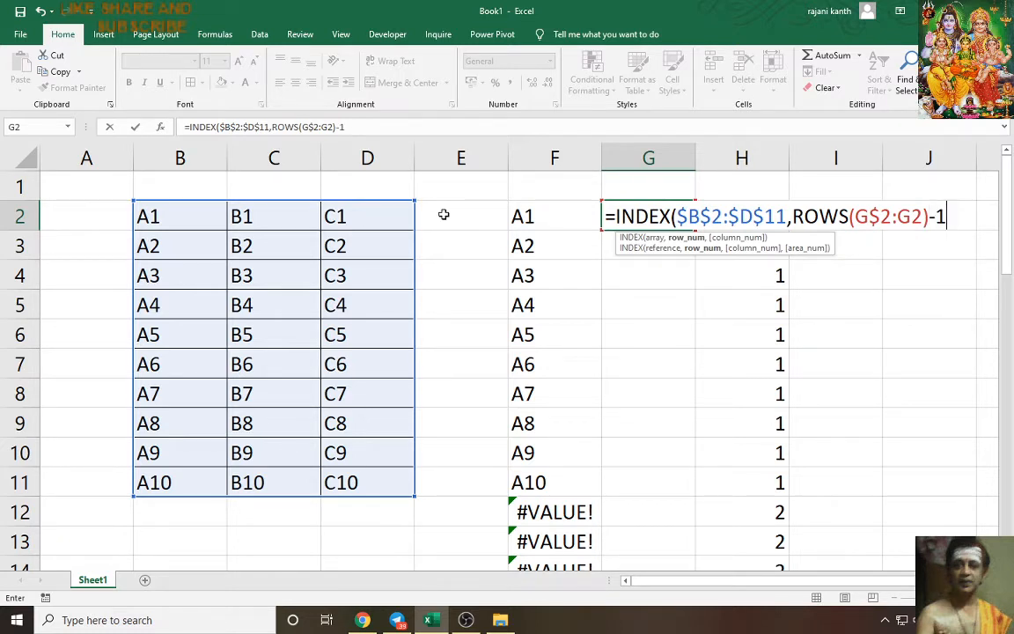
{"action": "type", "text": ")"}
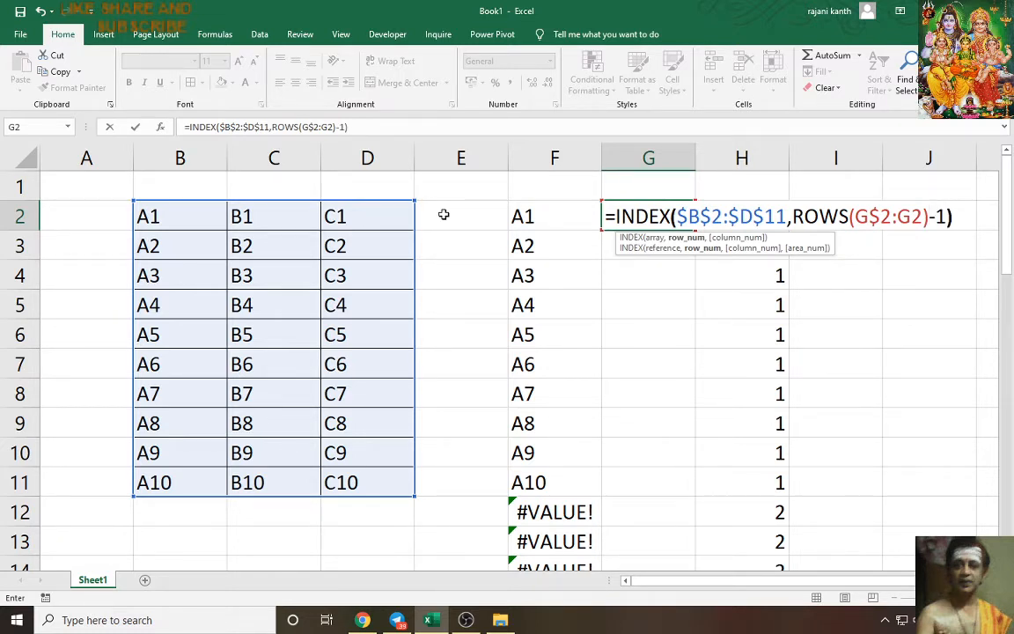
Wrap the row argument in INT, divide by 10 and add 1, committing =INDEX($B$2:$D$11,INT(ROWS(G$2:G2)-1)/10+1) in G2.
{"action": "left_click", "coordinate": [794, 216]}
{"action": "type", "text": "INT("}
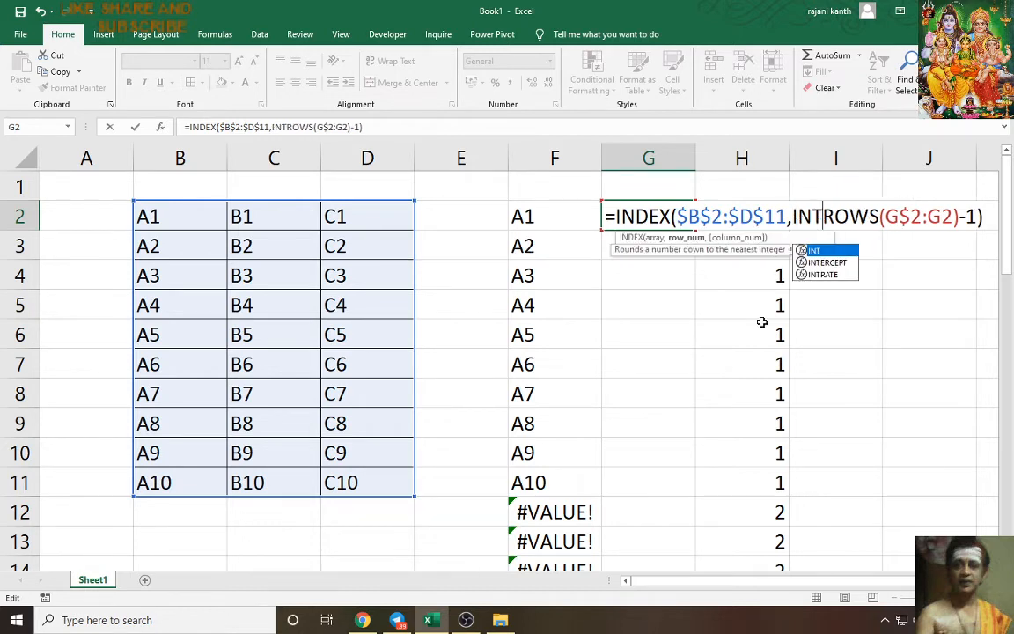
{"action": "left_click", "coordinate": [992, 217]}
{"action": "type", "text": "/140"}
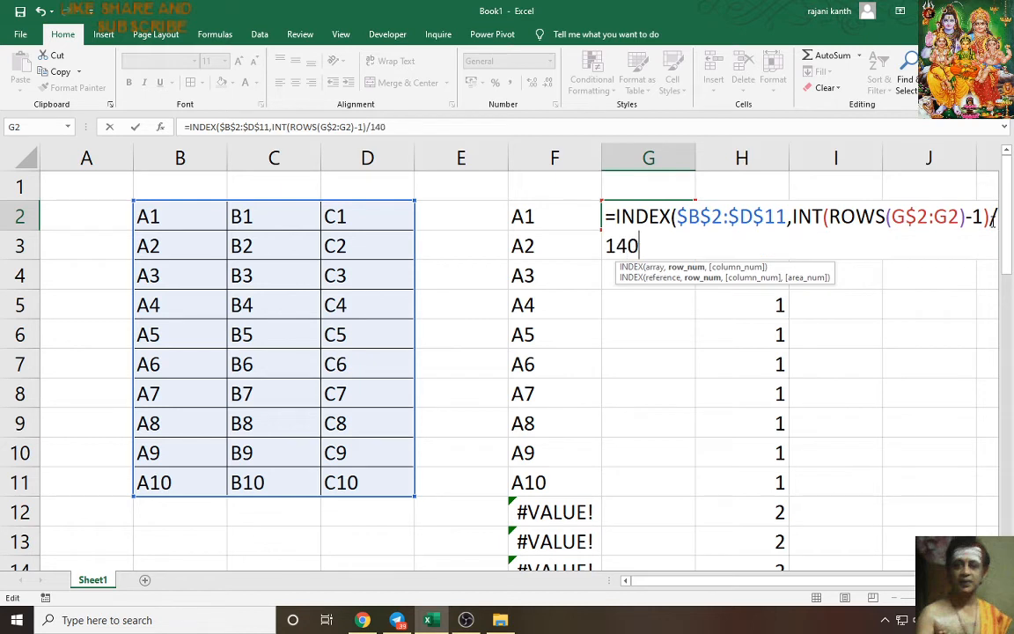
{"action": "key", "text": "BackSpace"}
{"action": "key", "text": "BackSpace"}
{"action": "type", "text": "0)"}
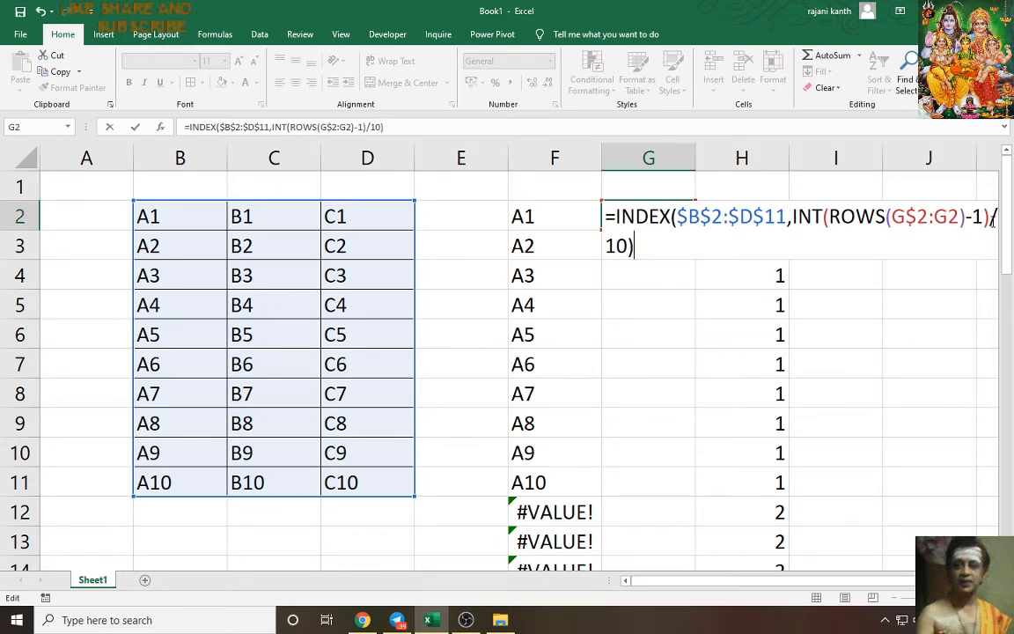
{"action": "key", "text": "Left"}
{"action": "type", "text": "+1"}
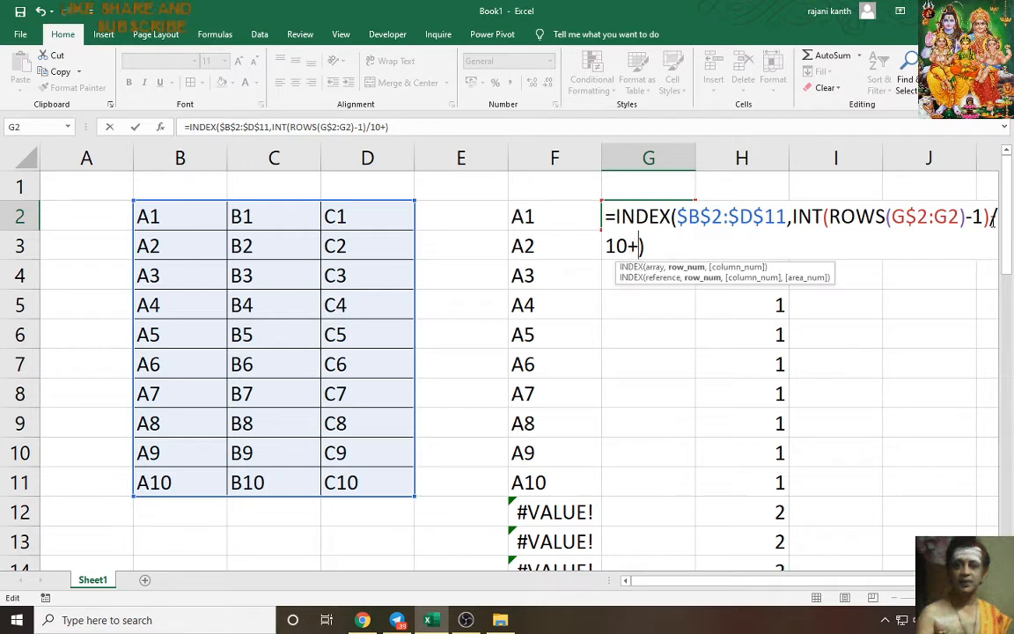
{"action": "key", "text": "ctrl+Return"}
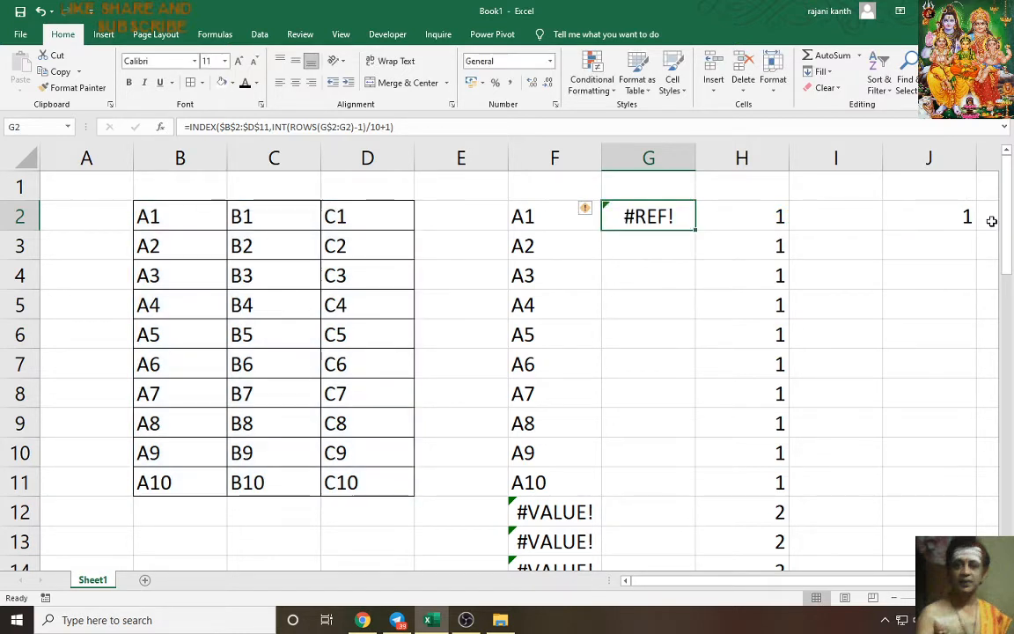
Reopen the G2 formula and replace its closing parenthesis with a comma to start the column argument.
{"action": "double_click", "coordinate": [690, 225]}
{"action": "left_click", "coordinate": [650, 247]}
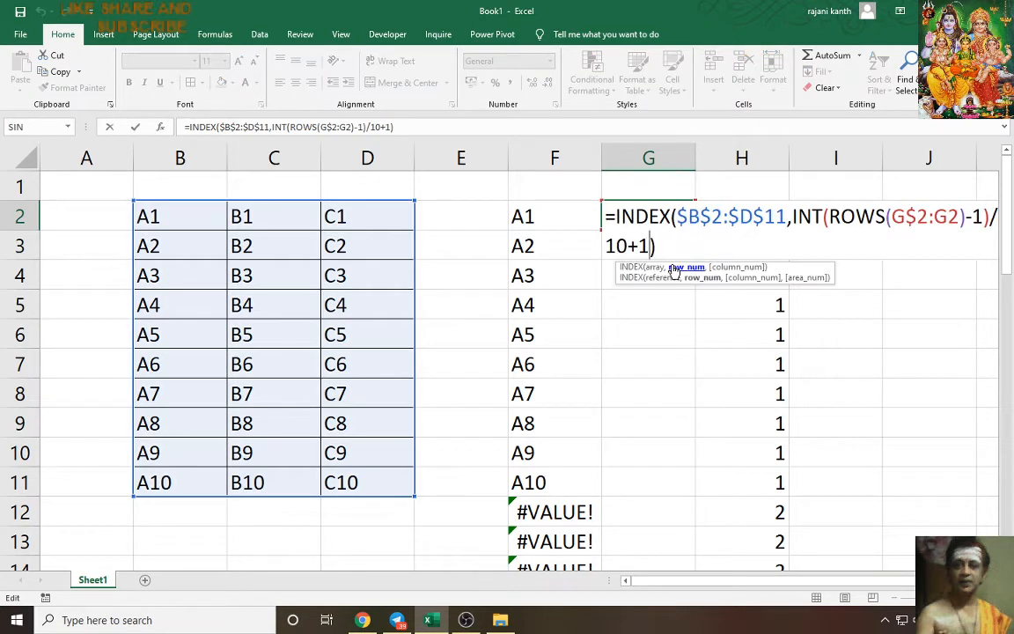
{"action": "type", "text": ","}
{"action": "key", "text": "BackSpace"}
{"action": "key", "text": "Right"}
{"action": "type", "text": ","}
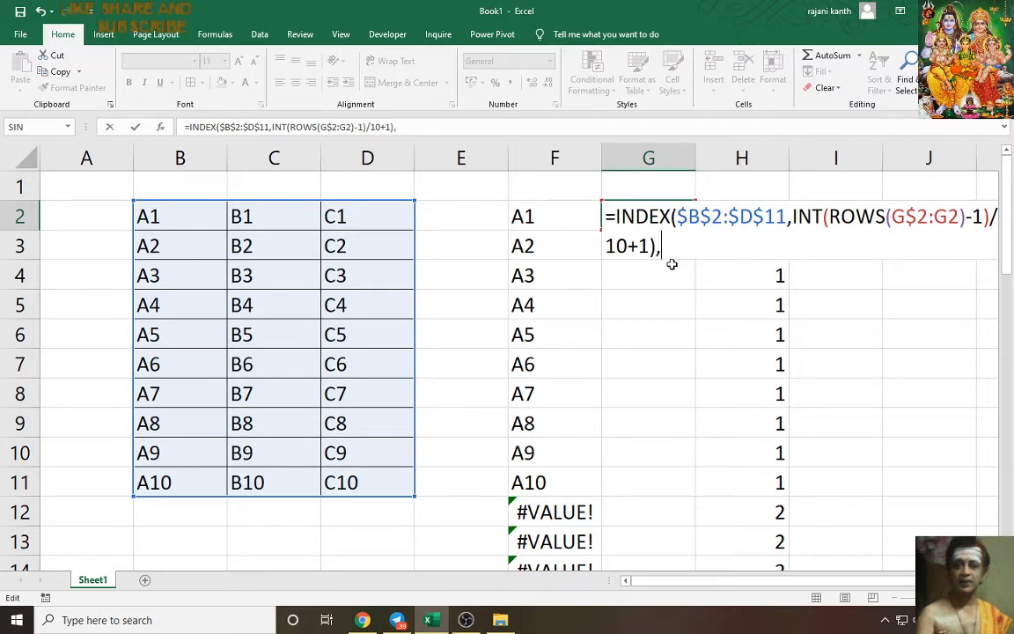
{"action": "key", "text": "BackSpace"}
{"action": "key", "text": "BackSpace"}
{"action": "type", "text": ","}
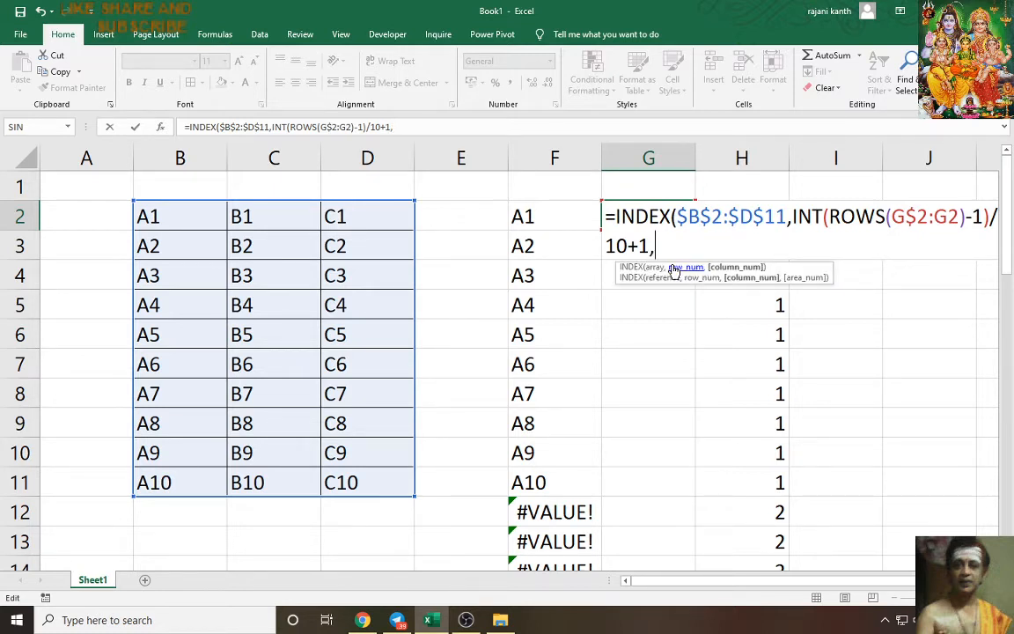
Enter MOD(ROWS(G$2:G2)-1,10)+1 as the column argument in G2 and fill the formula down column G through row 44.
{"action": "type", "text": "MOD(ROWS("}
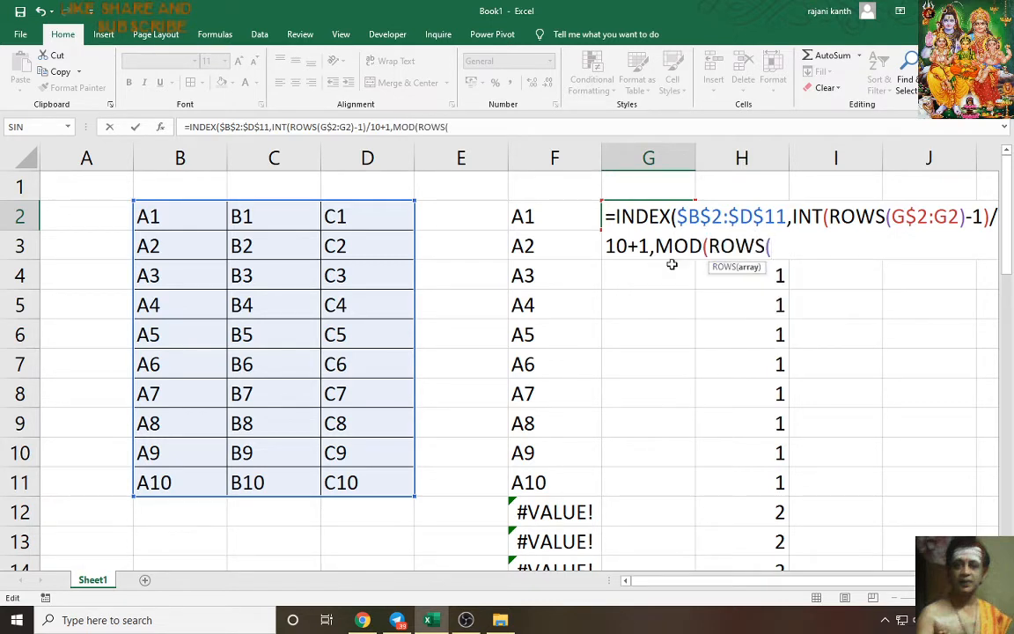
{"action": "type", "text": "G$2:G2)"}
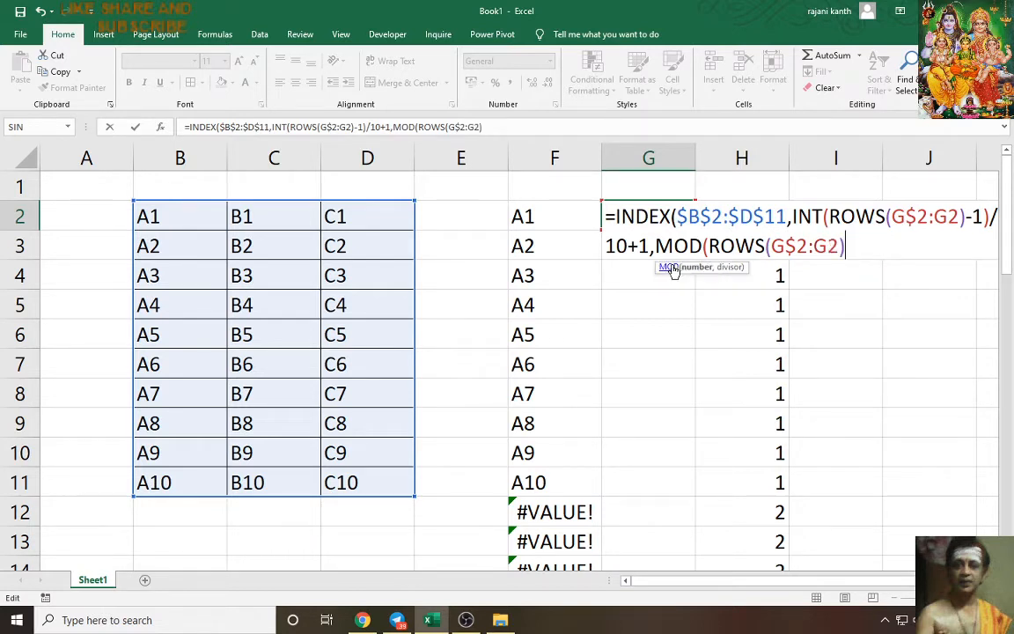
{"action": "type", "text": "-1,10)+1"}
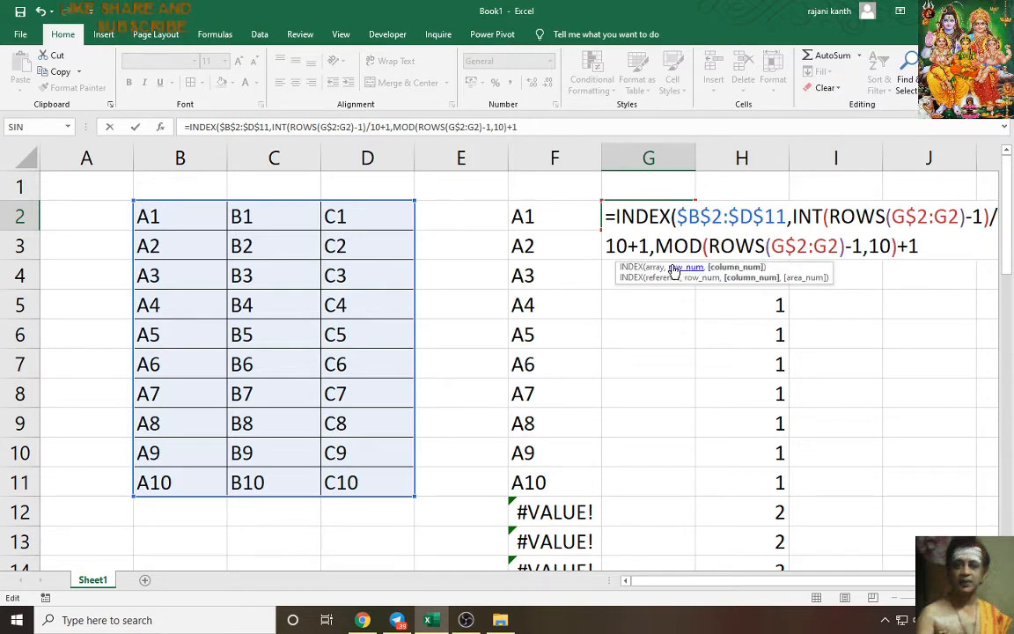
{"action": "type", "text": ")"}
{"action": "key", "text": "ctrl+Return"}
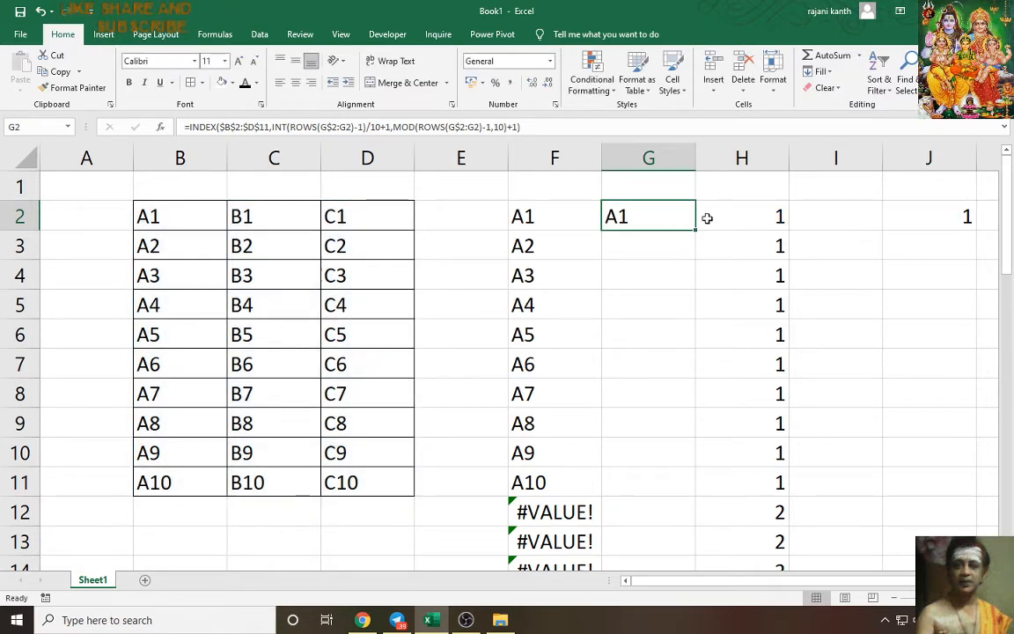
{"action": "left_click_drag", "start_coordinate": [695, 229], "coordinate": [684, 461]}
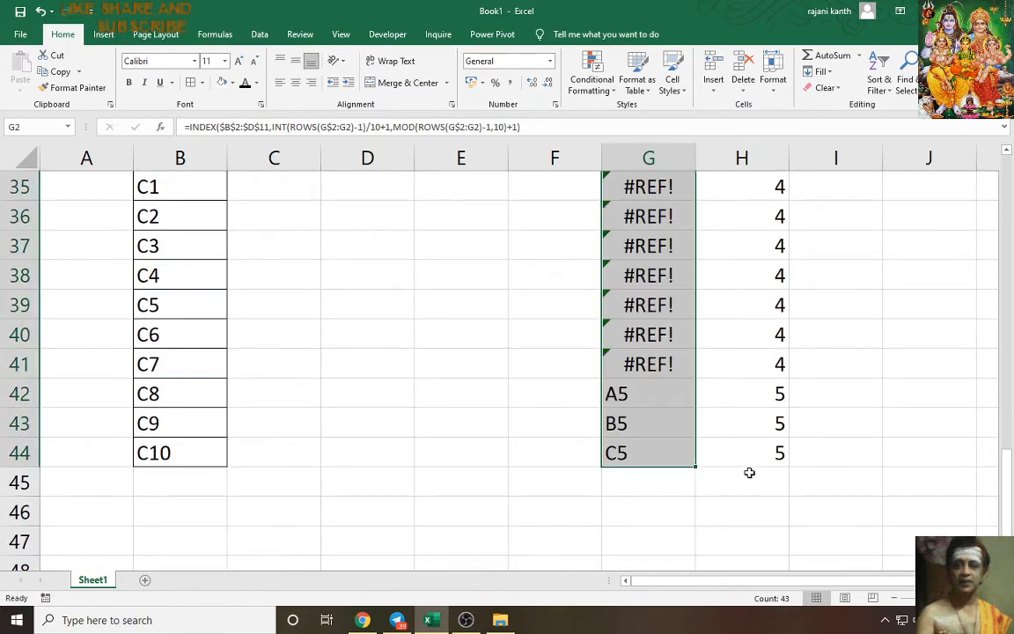
{"action": "scroll", "coordinate": [749, 473], "scroll_direction": "up", "scroll_amount": 11}
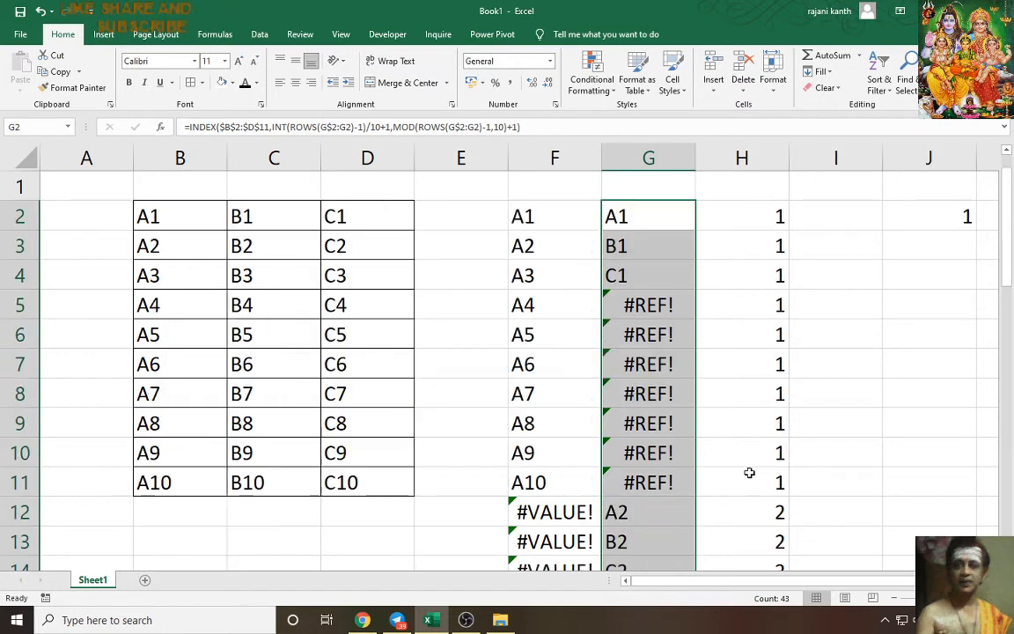
Replace the row argument of the G2 INDEX formula with INT((ROWS(H$2:H2)-1)/10+1), copied from H2 without its equals sign.
{"action": "left_click", "coordinate": [769, 226]}
{"action": "key", "text": "F2"}
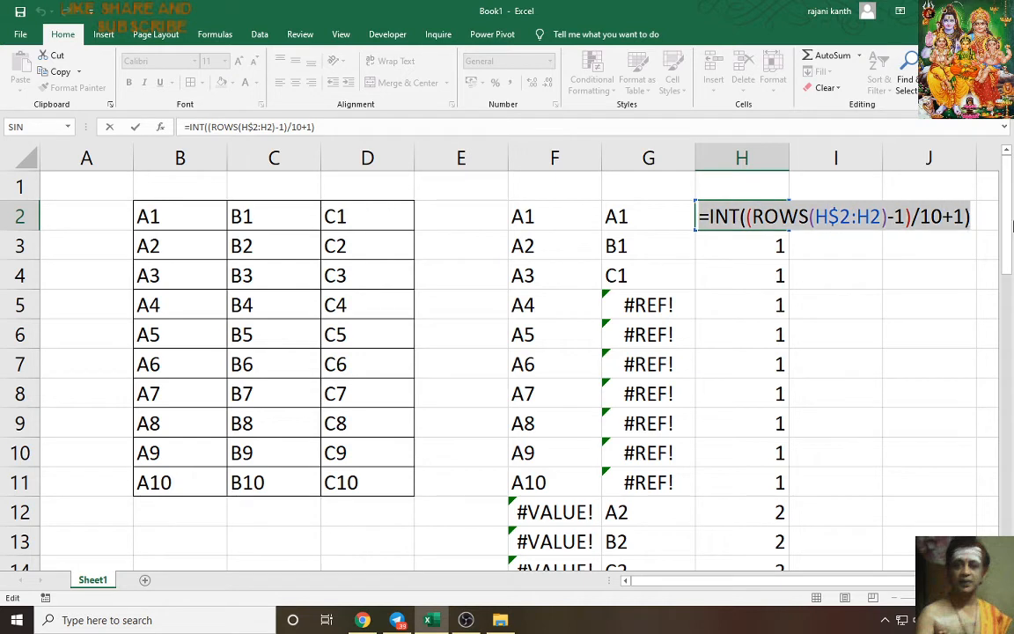
{"action": "key", "text": "Escape"}
{"action": "left_click", "coordinate": [660, 216]}
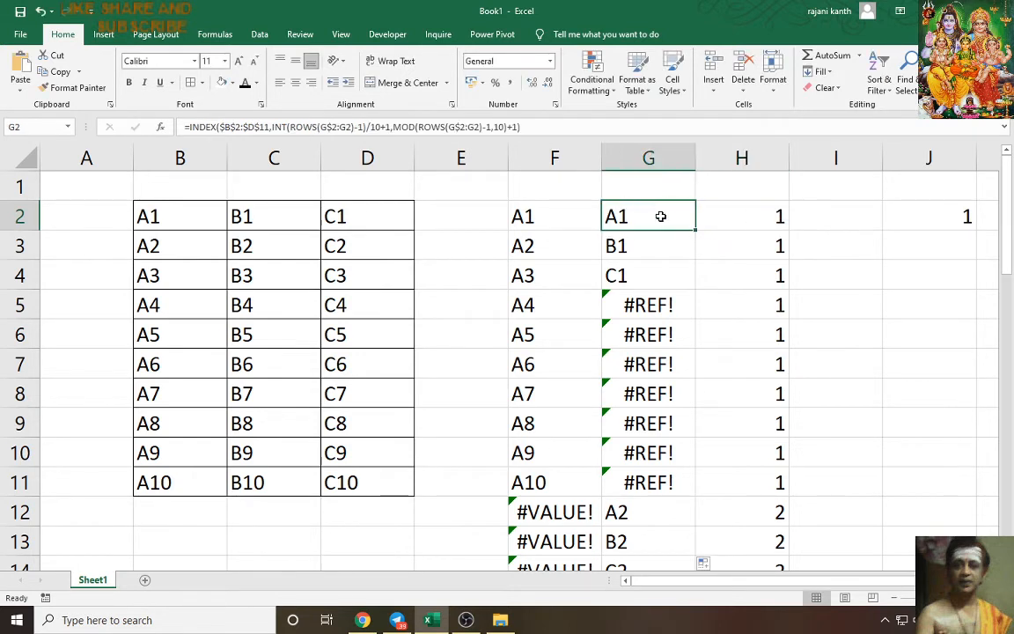
{"action": "key", "text": "F2"}
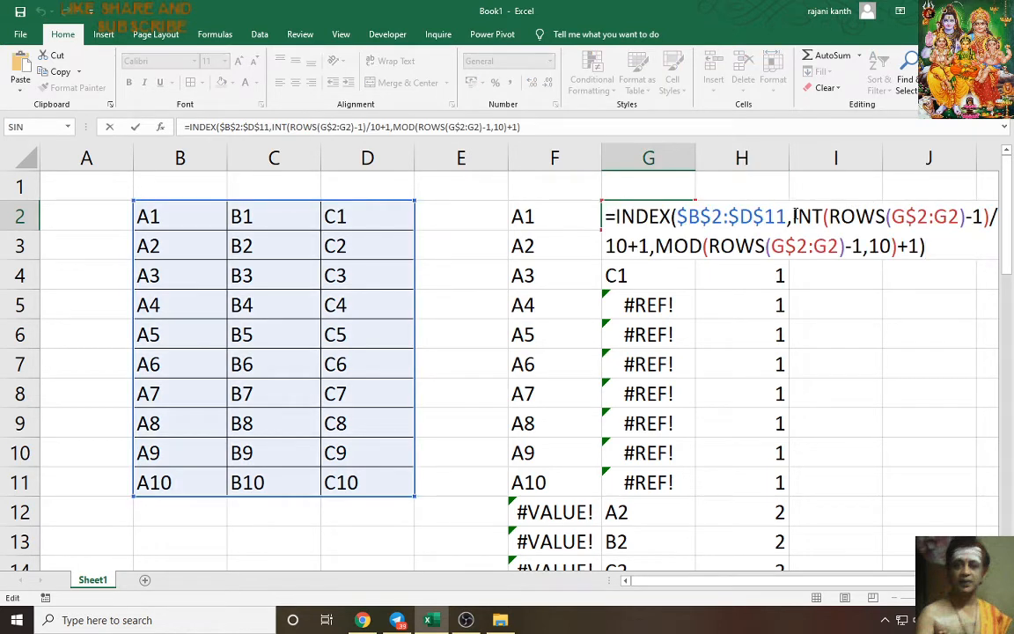
{"action": "left_click", "coordinate": [793, 215]}
{"action": "left_click", "coordinate": [687, 269]}
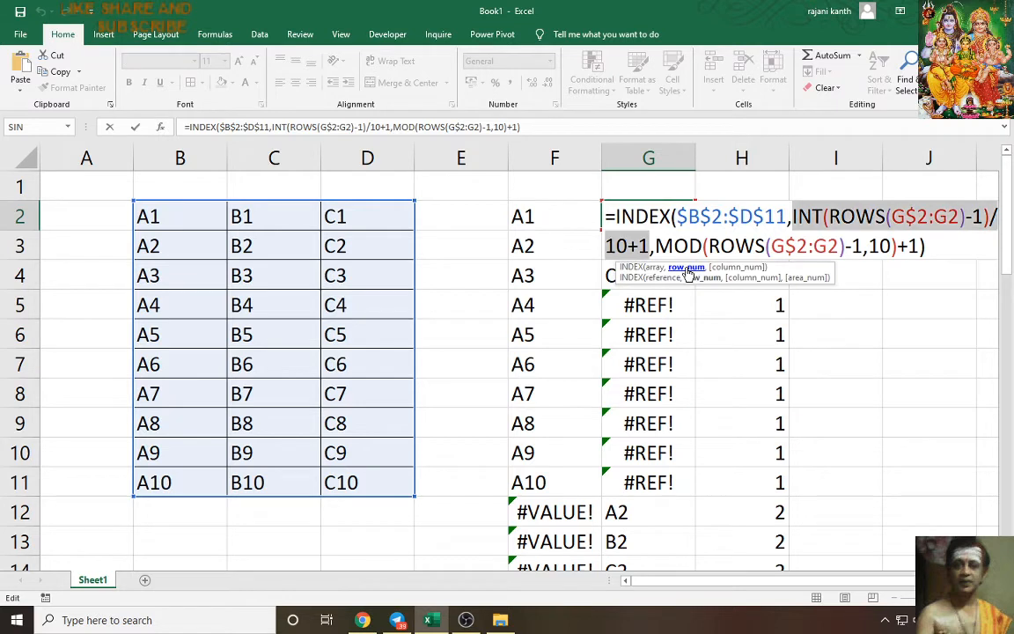
{"action": "type", "text": "=INT((ROWS(H$2:H2)-1)/10+1)"}
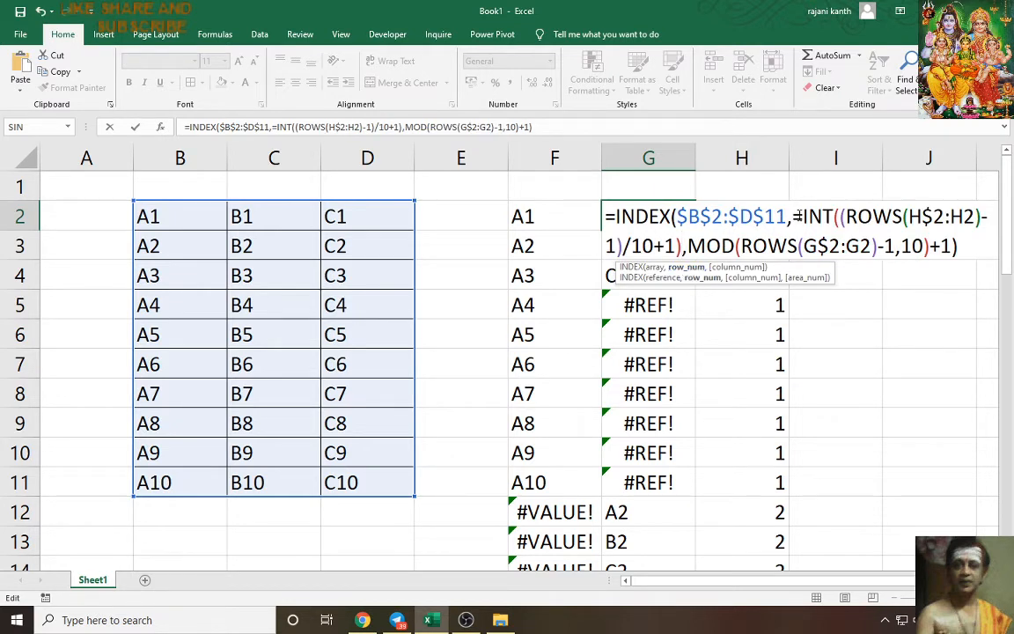
{"action": "left_click", "coordinate": [802, 216]}
{"action": "key", "text": "BackSpace"}
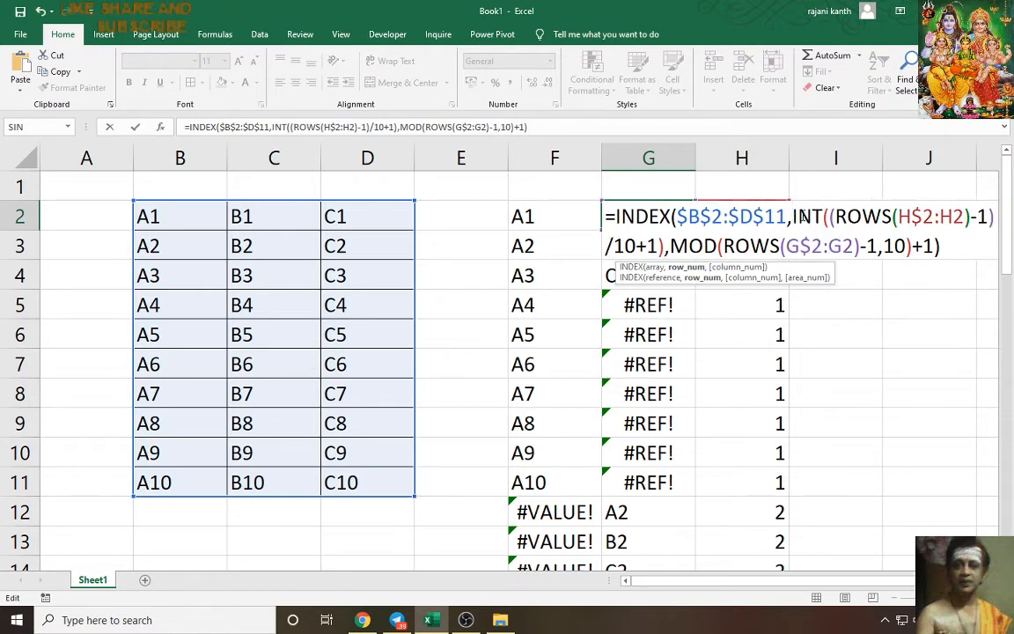
{"action": "key", "text": "ctrl+Return"}
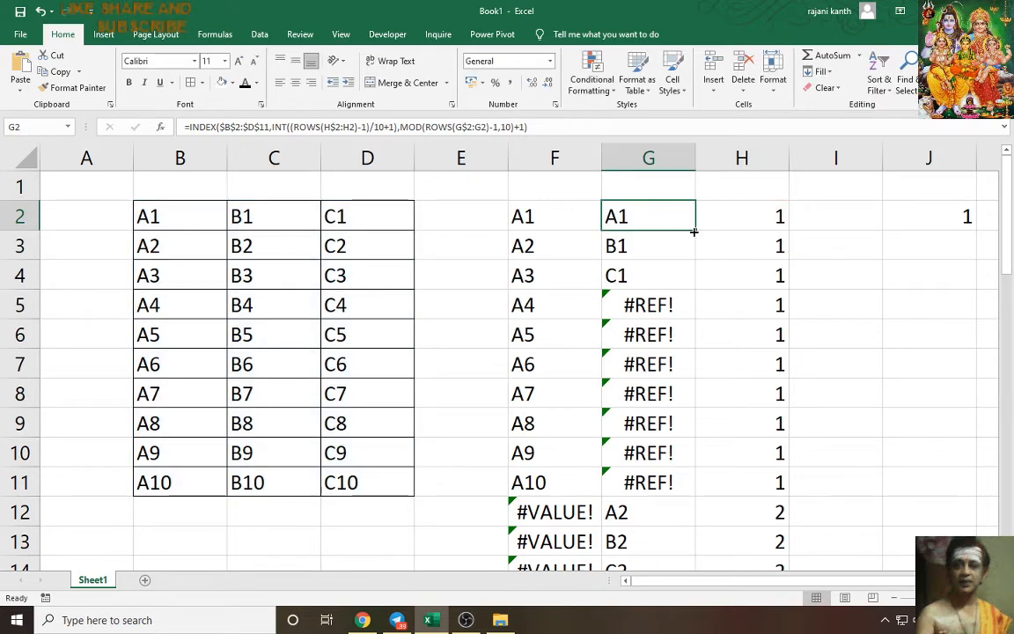
Copy the expression MOD(ROWS(K$2:K2)-1,10)+1 from the K2 formula, leaving out the equals sign.
{"action": "left_click_drag", "start_coordinate": [881, 581], "coordinate": [915, 581]}
{"action": "left_click", "coordinate": [951, 218]}
{"action": "double_click", "coordinate": [909, 220]}
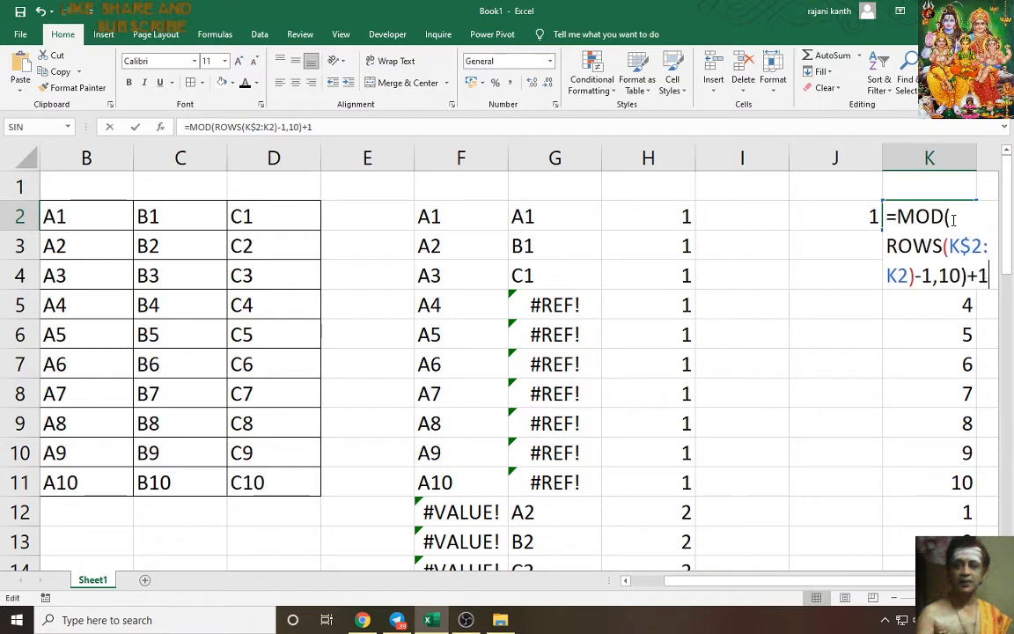
{"action": "left_click_drag", "start_coordinate": [896, 218], "coordinate": [1012, 297]}
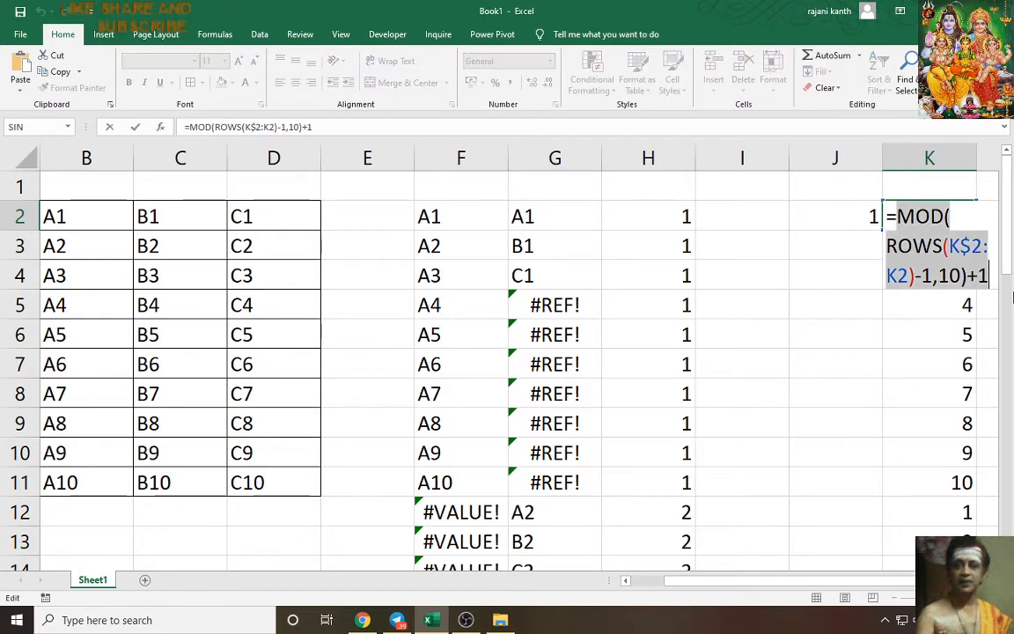
{"action": "key", "text": "Escape"}
{"action": "left_click", "coordinate": [672, 218]}
{"action": "double_click", "coordinate": [671, 217]}
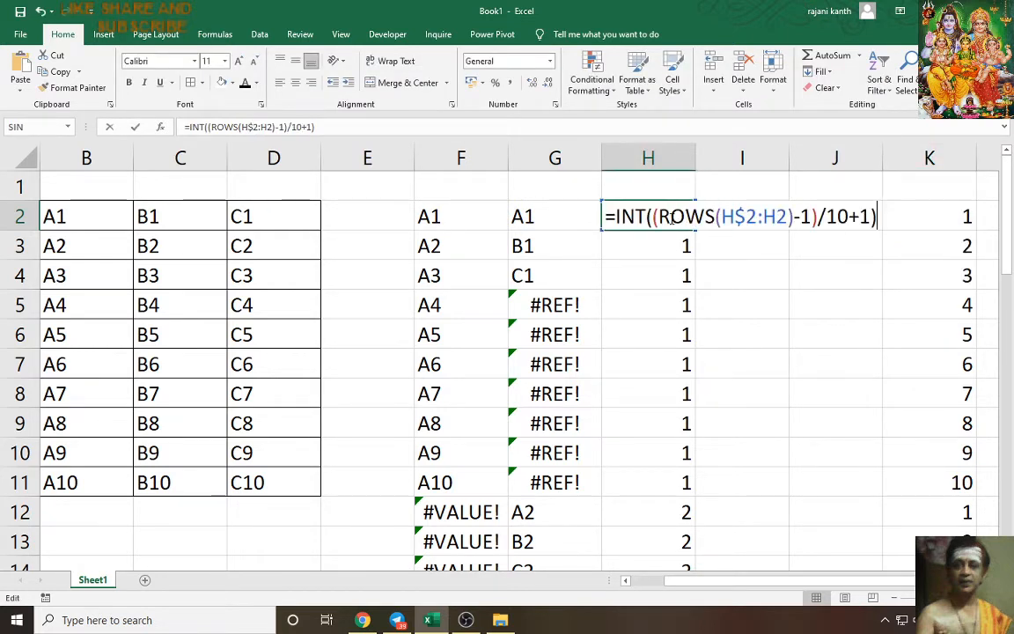
{"action": "key", "text": "Escape"}
Add MOD(ROWS(K$2:K2)-1,10)+1 as a further argument at the end of G2's INDEX formula and fill it down column G.
{"action": "left_click", "coordinate": [526, 216]}
{"action": "double_click", "coordinate": [526, 216]}
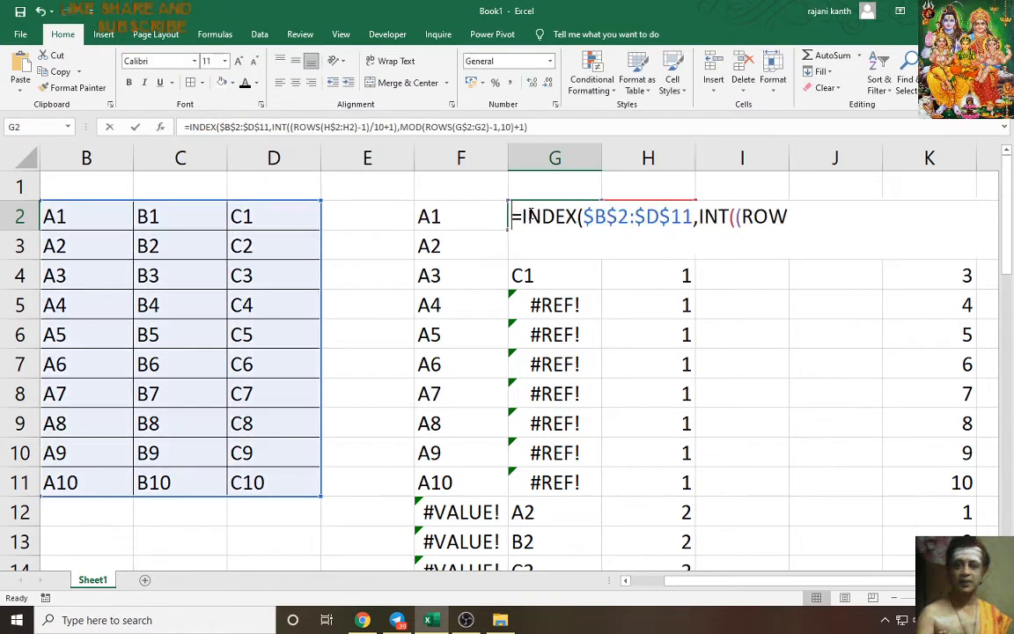
{"action": "left_click", "coordinate": [774, 247]}
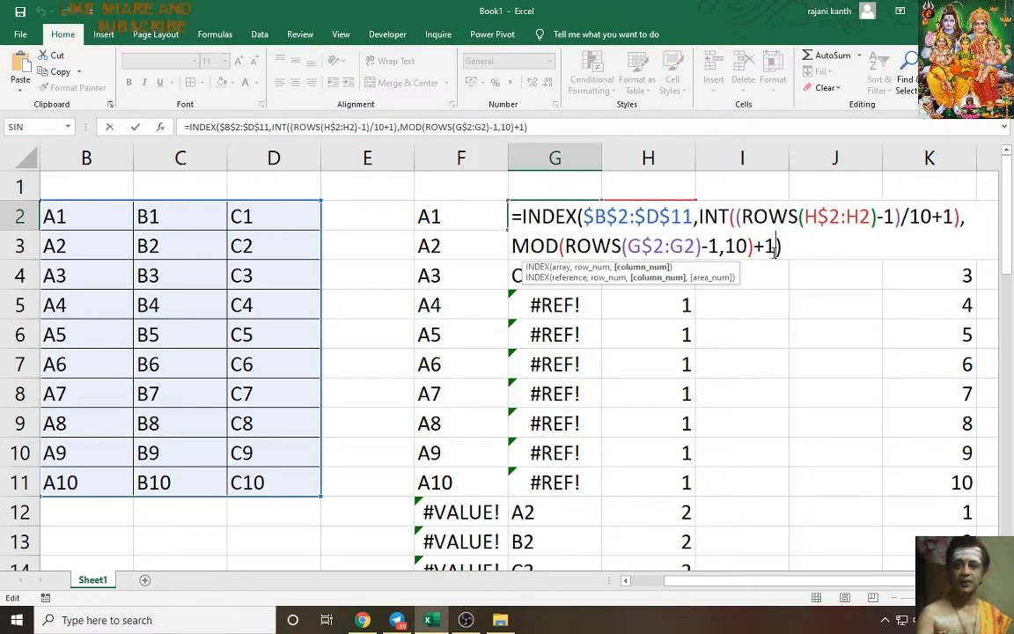
{"action": "type", "text": ",MOD(ROWS(K$2:K2)-1,10)+1"}
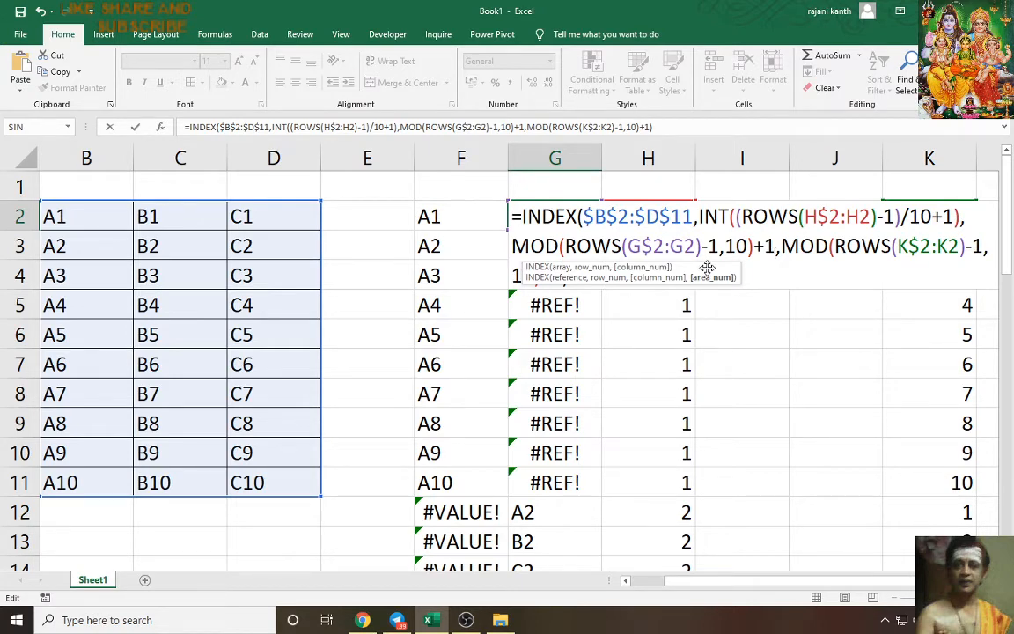
{"action": "key", "text": "ctrl+Return"}
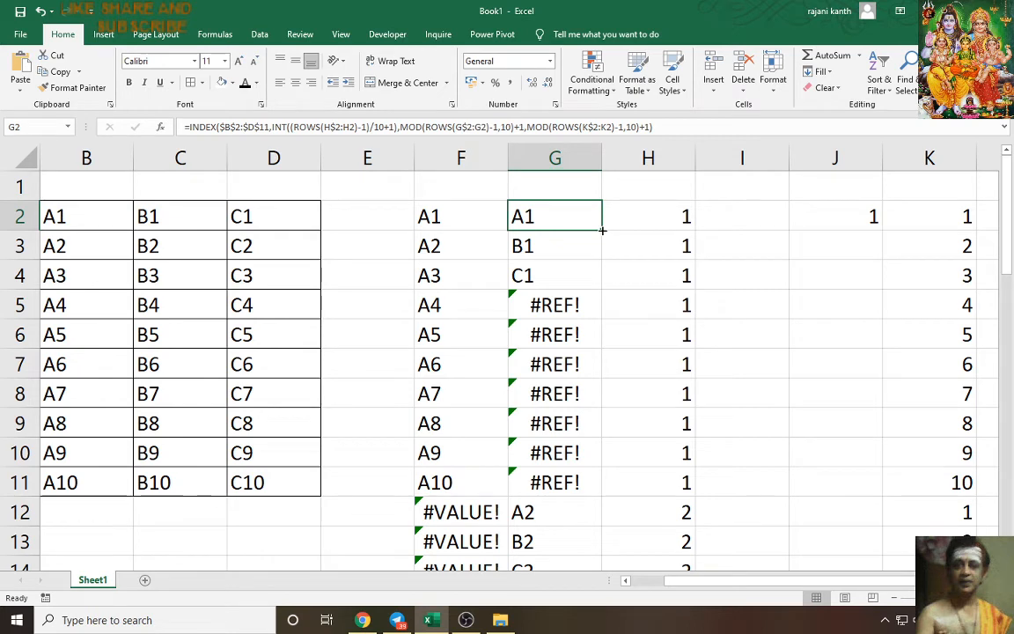
{"action": "double_click", "coordinate": [603, 231]}
Re-enter the INDEX formula in G2 as an array formula.
{"action": "left_click", "coordinate": [562, 218]}
{"action": "key", "text": "F2"}
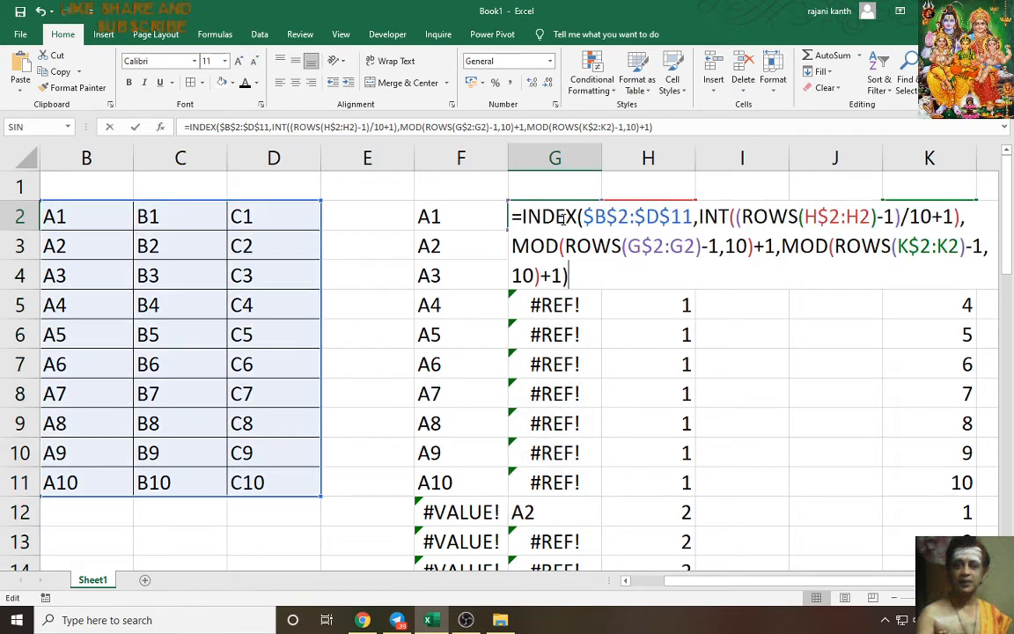
{"action": "key", "text": "ctrl+shift+Return"}
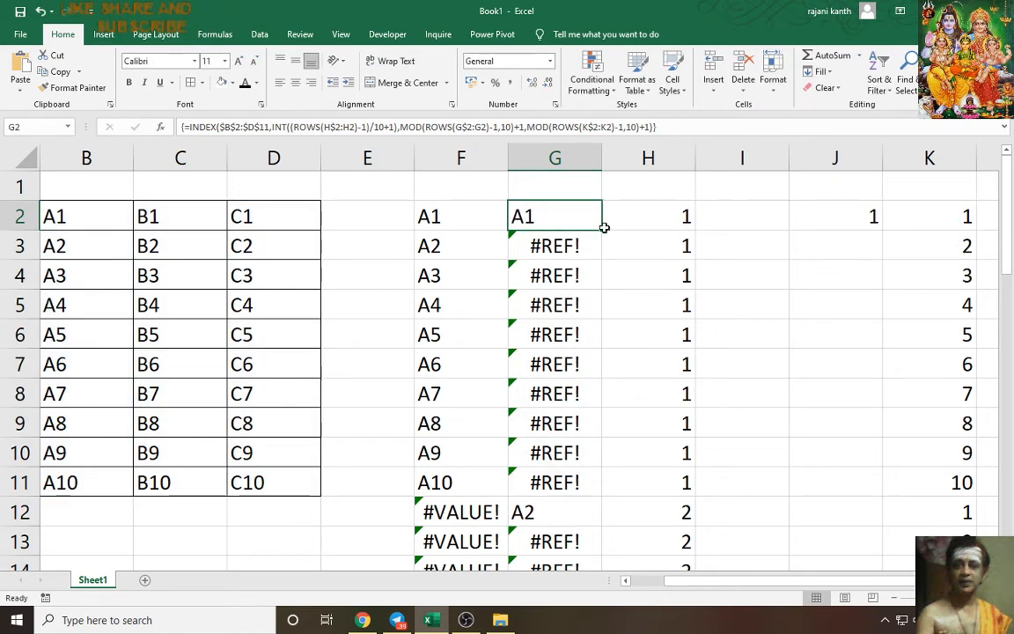
Fill the G2 array formula down column G and cut both MOD arguments out of G2's INDEX formula.
{"action": "double_click", "coordinate": [602, 230]}
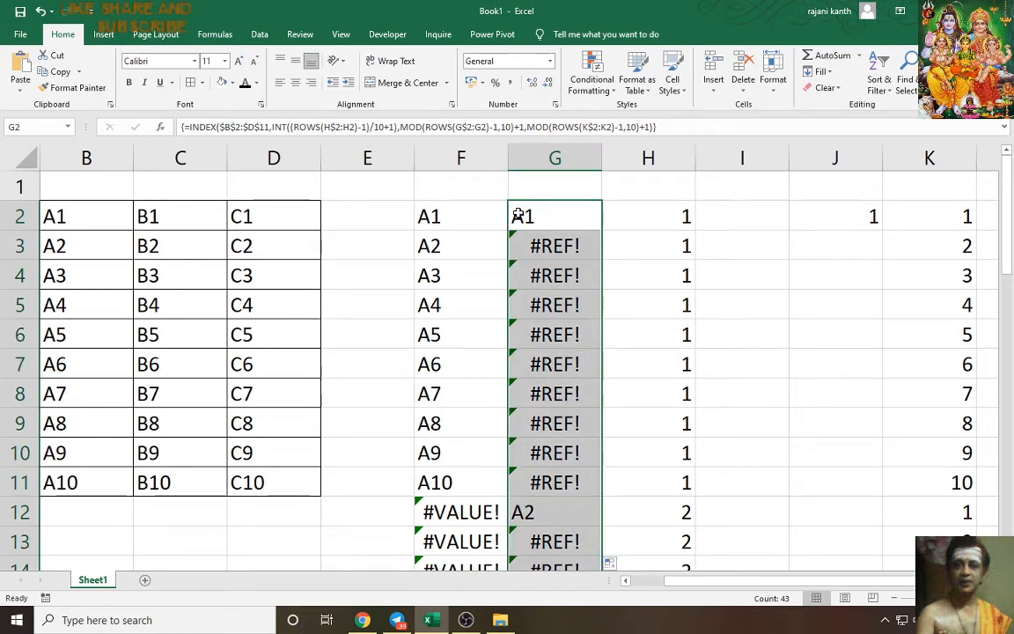
{"action": "left_click", "coordinate": [548, 216]}
{"action": "double_click", "coordinate": [547, 216]}
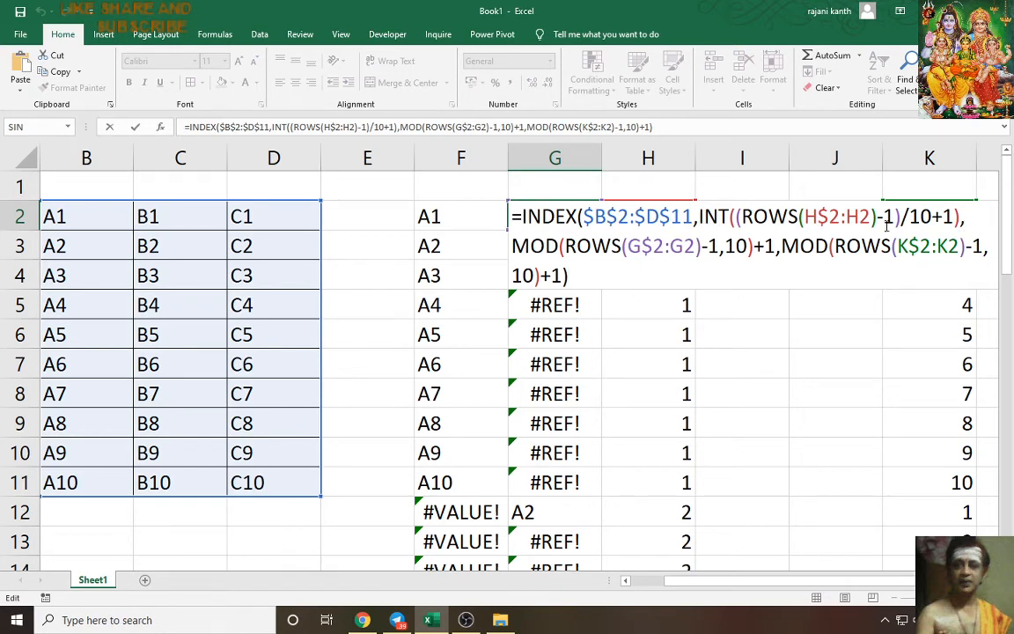
{"action": "left_click_drag", "start_coordinate": [513, 247], "coordinate": [569, 276]}
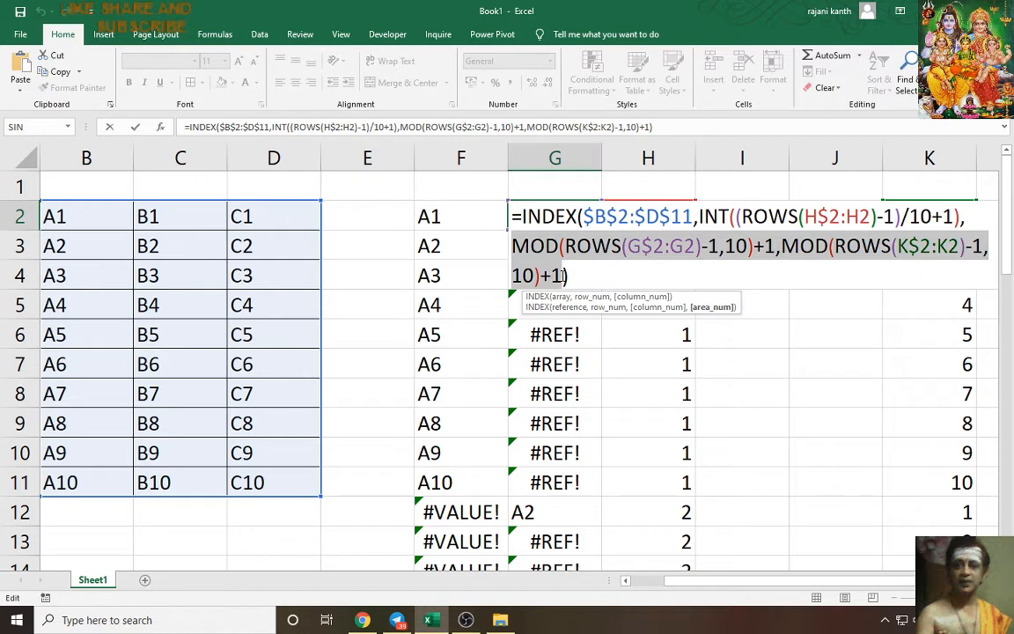
{"action": "key", "text": "Delete"}
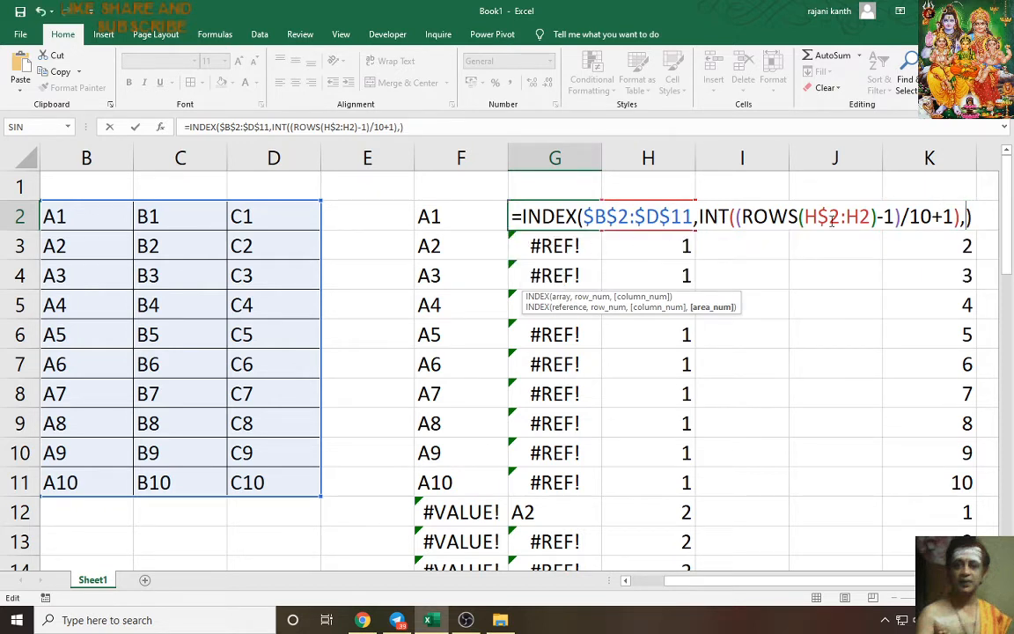
{"action": "key", "text": "BackSpace"}
Insert MOD(ROWS(G$2:G2)-1,10)+1 and MOD(ROWS(K$2:K2)-1,10)+1 ahead of the INT argument in G2 and fill the formula down column G.
{"action": "key", "text": "Left"}
{"action": "key", "text": "Left"}
{"action": "key", "text": "Left"}
{"action": "key", "text": "Left"}
{"action": "key", "text": "Left"}
{"action": "key", "text": "Left"}
{"action": "key", "text": "Left"}
{"action": "key", "text": "Left"}
{"action": "key", "text": "Left"}
{"action": "key", "text": "Left"}
{"action": "key", "text": "Left"}
{"action": "key", "text": "Left"}
{"action": "key", "text": "Left"}
{"action": "key", "text": "Left"}
{"action": "key", "text": "Left"}
{"action": "key", "text": "Left"}
{"action": "key", "text": "Left"}
{"action": "key", "text": "Left"}
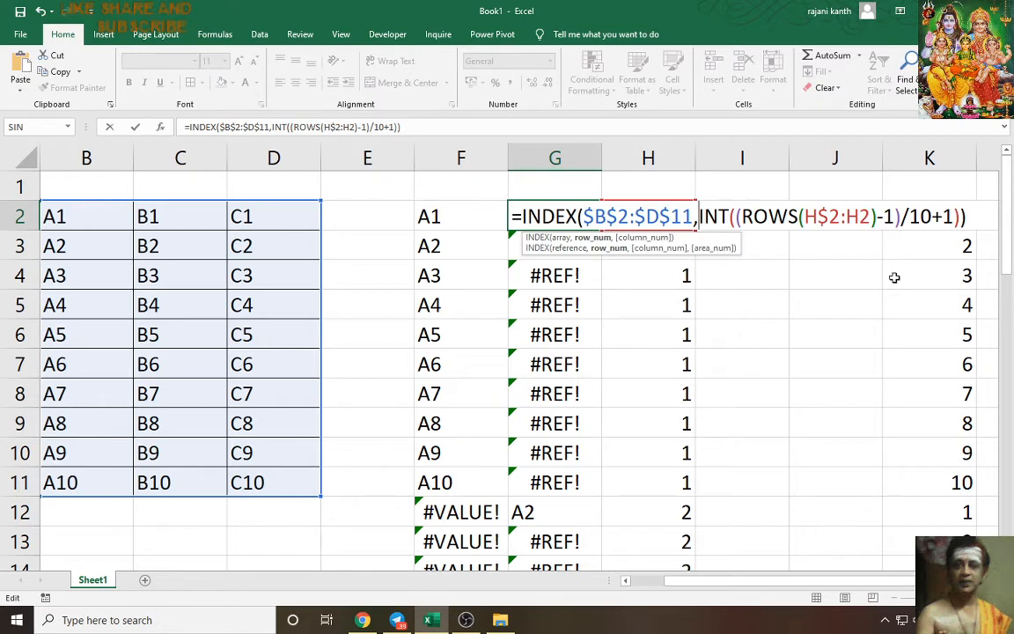
{"action": "type", "text": "MOD(ROWS(G$2:G2)-1,10)+1,MOD(ROWS(K$2:K2)-1,10)+1,"}
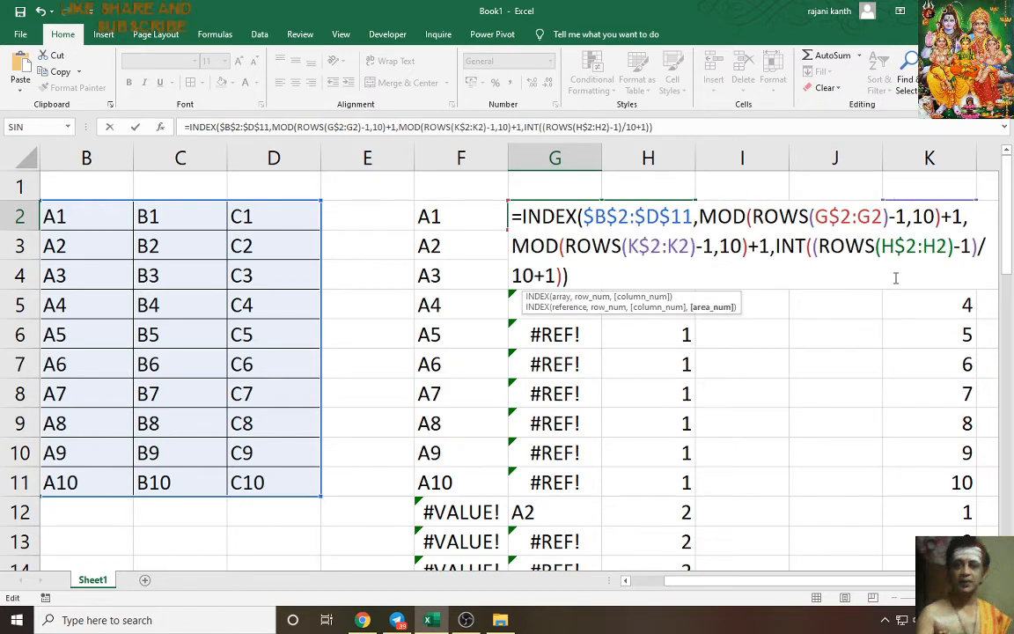
{"action": "key", "text": "ctrl+Return"}
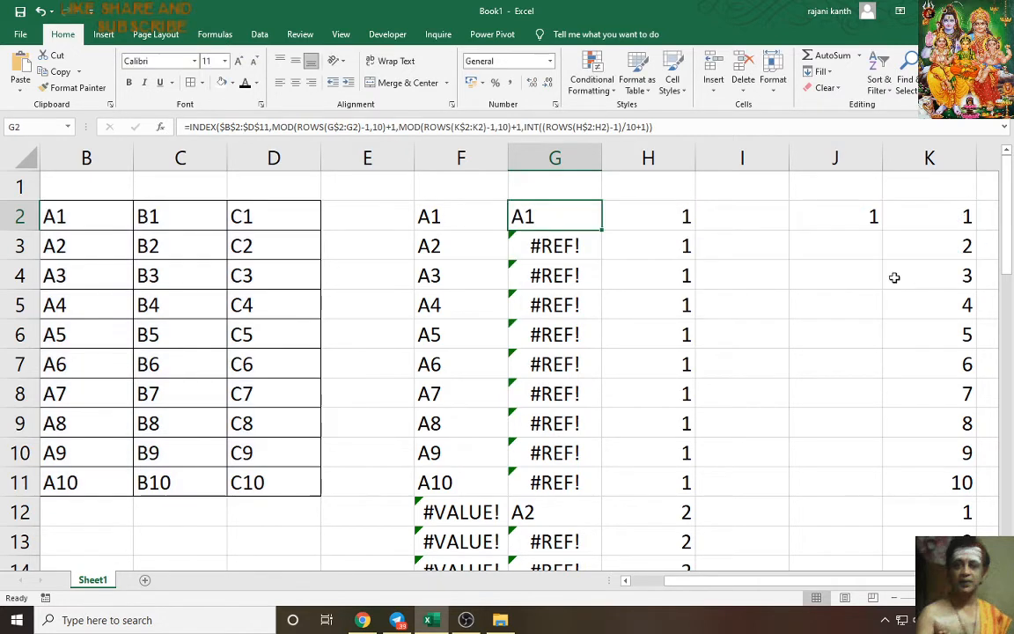
{"action": "double_click", "coordinate": [604, 229]}
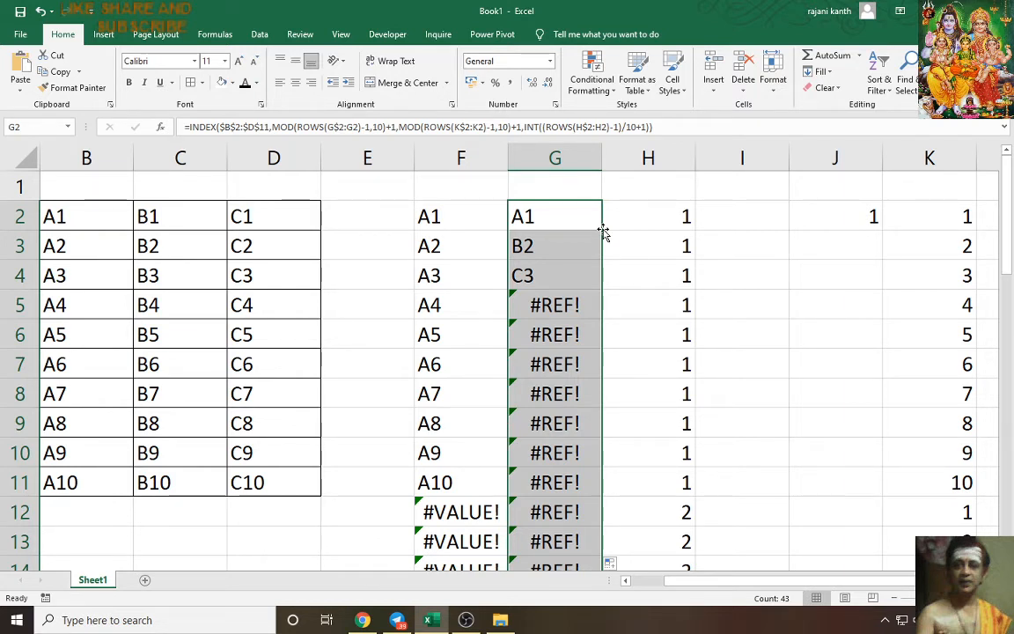
Change the ROWS range in the second MOD argument of G2's INDEX formula to G$2:G2.
{"action": "left_click", "coordinate": [560, 217]}
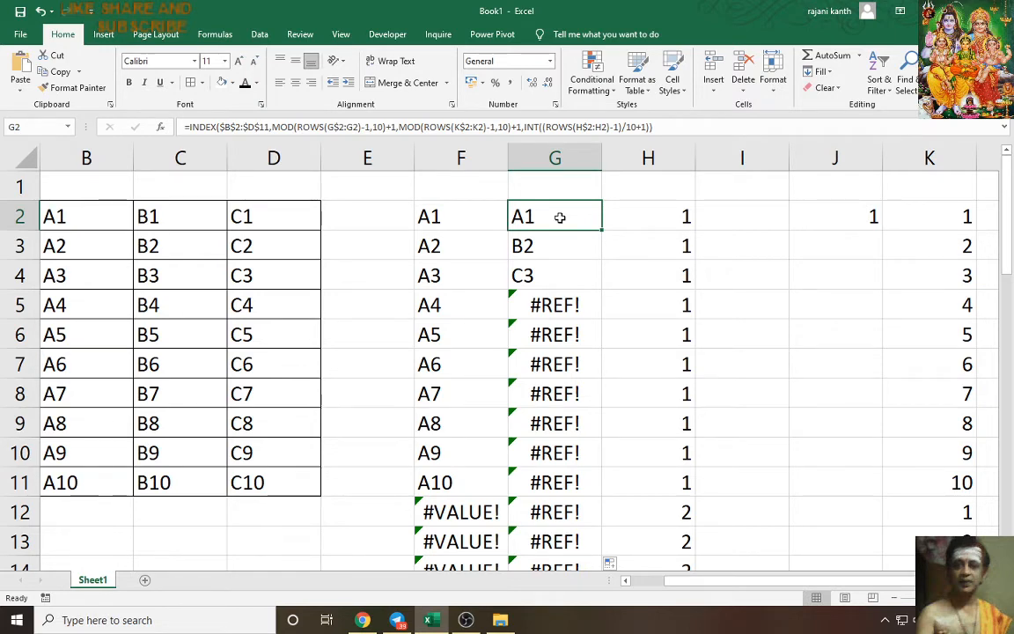
{"action": "double_click", "coordinate": [560, 218]}
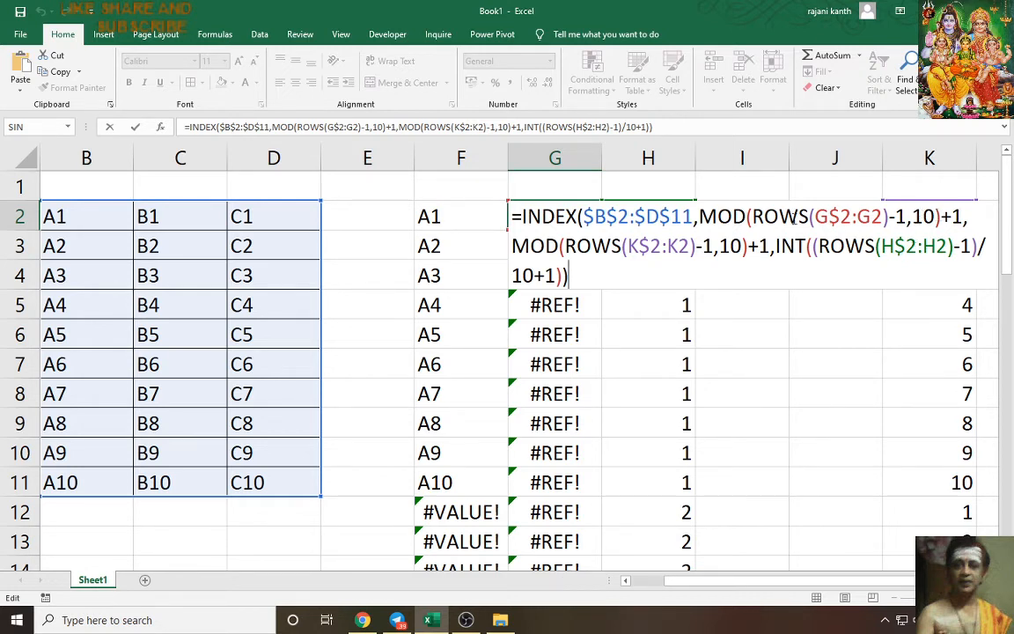
{"action": "left_click", "coordinate": [644, 250]}
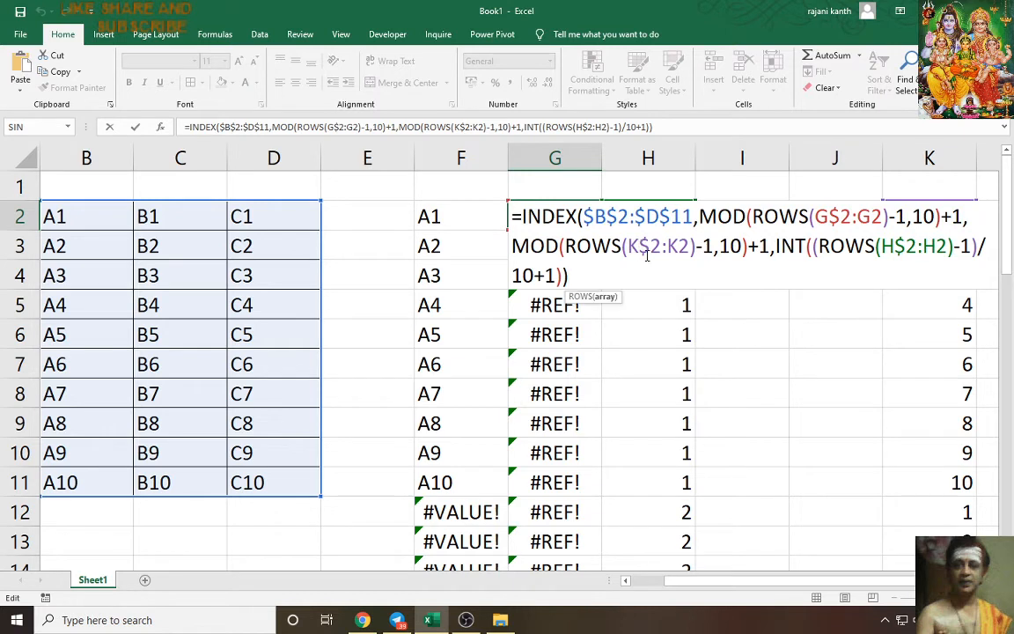
{"action": "key", "text": "BackSpace"}
{"action": "type", "text": "G"}
{"action": "key", "text": "Right"}
{"action": "key", "text": "Right"}
{"action": "key", "text": "Right"}
{"action": "key", "text": "Delete"}
{"action": "type", "text": "G"}
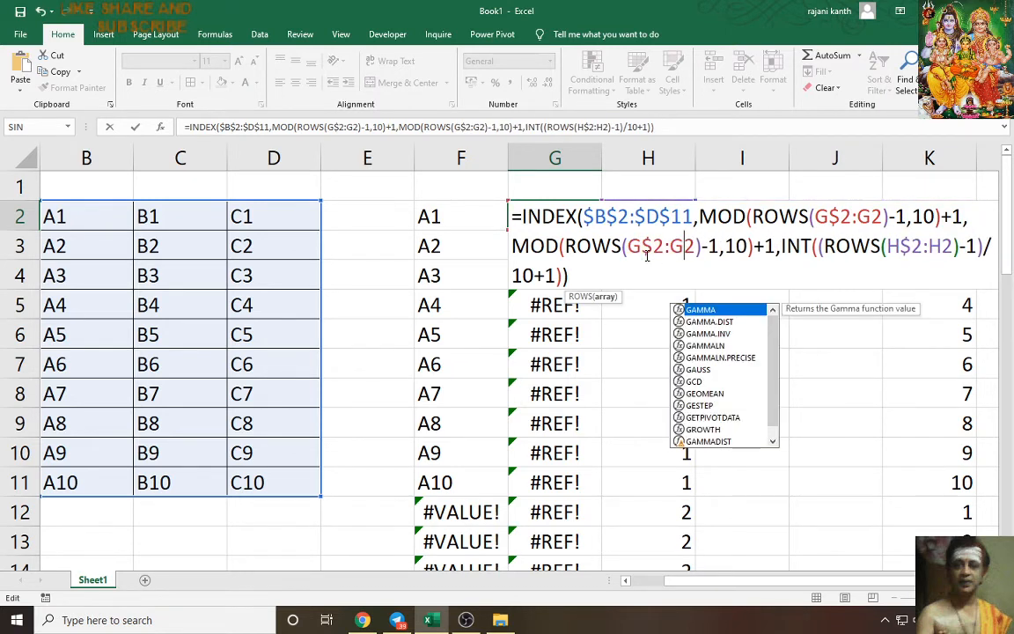
Change the ROWS range in the INT argument of G2's formula to G$2:G2 and fill the formula down column G.
{"action": "key", "text": "Right"}
{"action": "key", "text": "Right"}
{"action": "key", "text": "Right"}
{"action": "key", "text": "Right"}
{"action": "key", "text": "Right"}
{"action": "key", "text": "Right"}
{"action": "key", "text": "Right"}
{"action": "key", "text": "Right"}
{"action": "key", "text": "Right"}
{"action": "key", "text": "Right"}
{"action": "key", "text": "Right"}
{"action": "key", "text": "Right"}
{"action": "key", "text": "Right"}
{"action": "key", "text": "Right"}
{"action": "key", "text": "Right"}
{"action": "key", "text": "Right"}
{"action": "key", "text": "Right"}
{"action": "key", "text": "Right"}
{"action": "key", "text": "Right"}
{"action": "key", "text": "Right"}
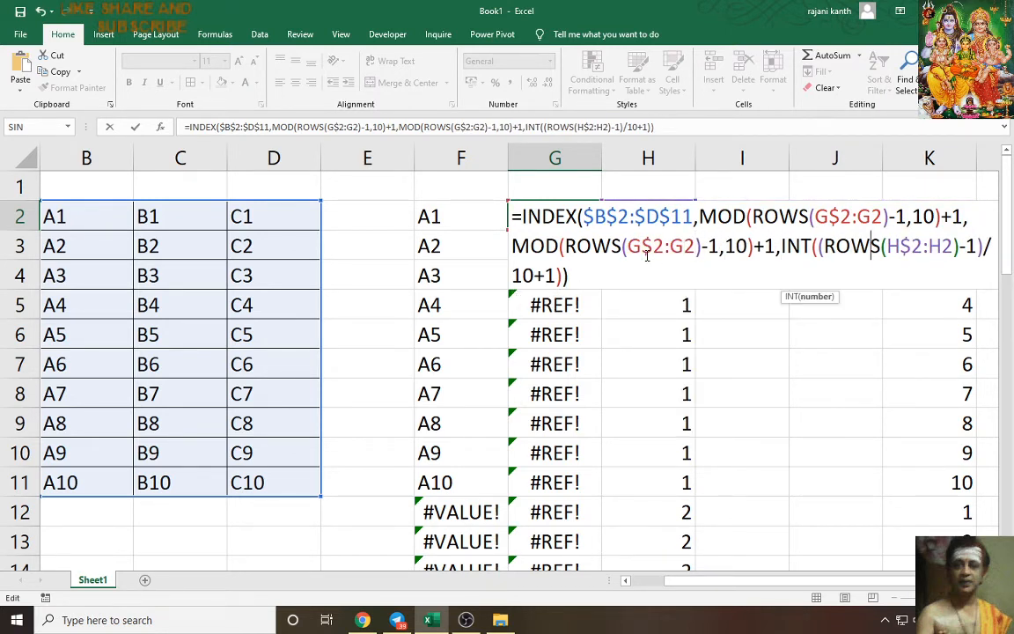
{"action": "key", "text": "BackSpace"}
{"action": "type", "text": "G"}
{"action": "key", "text": "Right"}
{"action": "key", "text": "Right"}
{"action": "key", "text": "Right"}
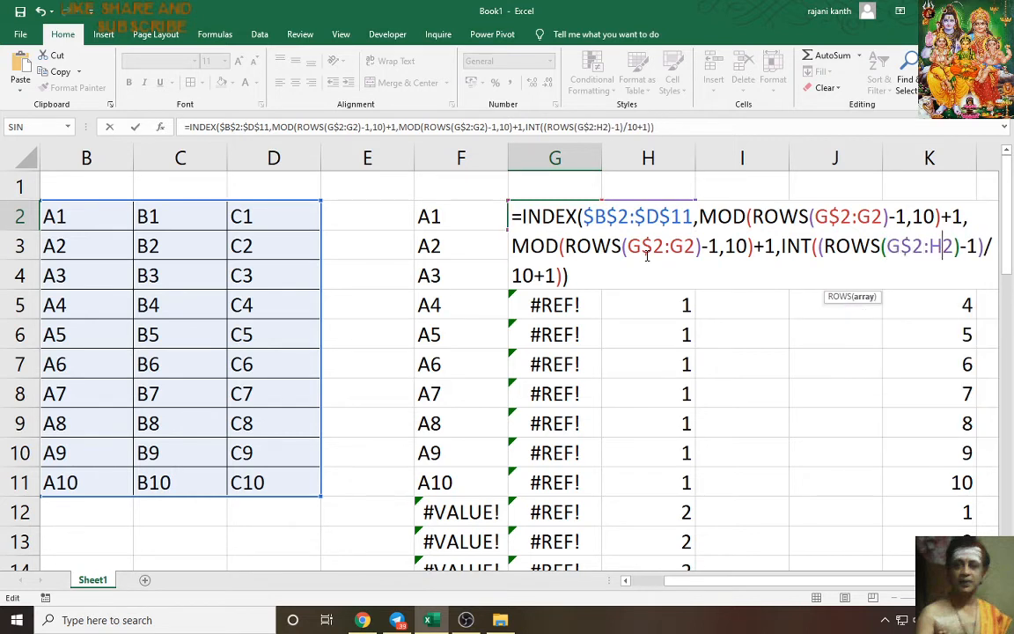
{"action": "key", "text": "Delete"}
{"action": "type", "text": "G"}
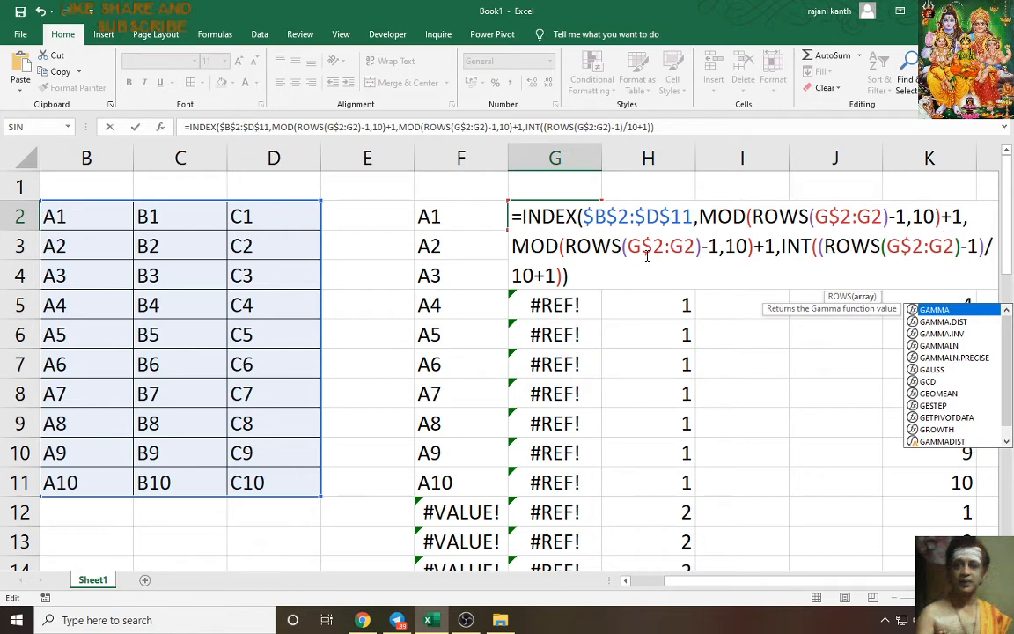
{"action": "key", "text": "ctrl+Return"}
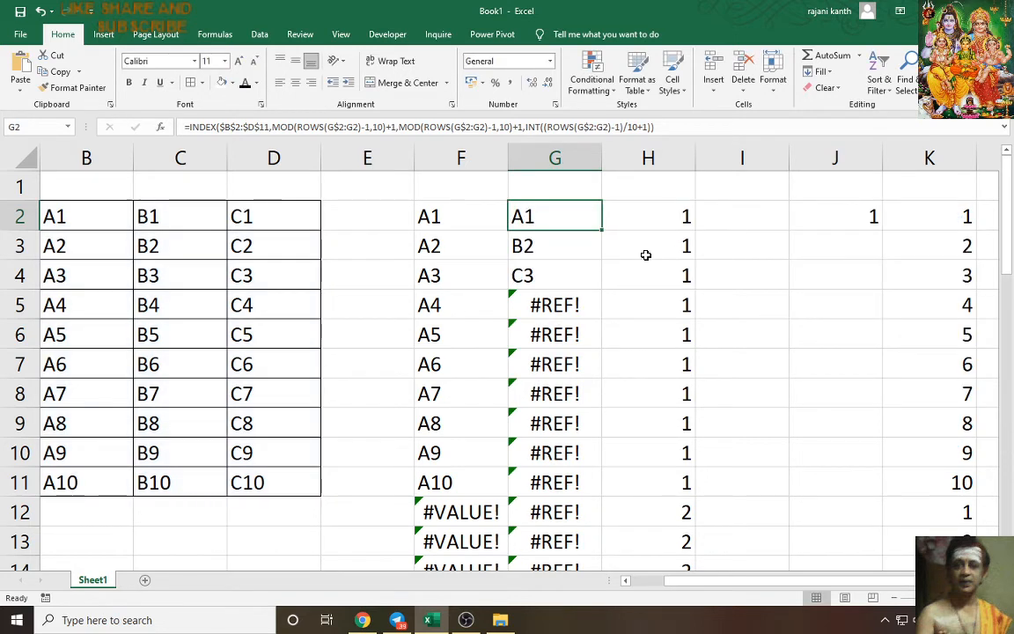
{"action": "double_click", "coordinate": [601, 229]}
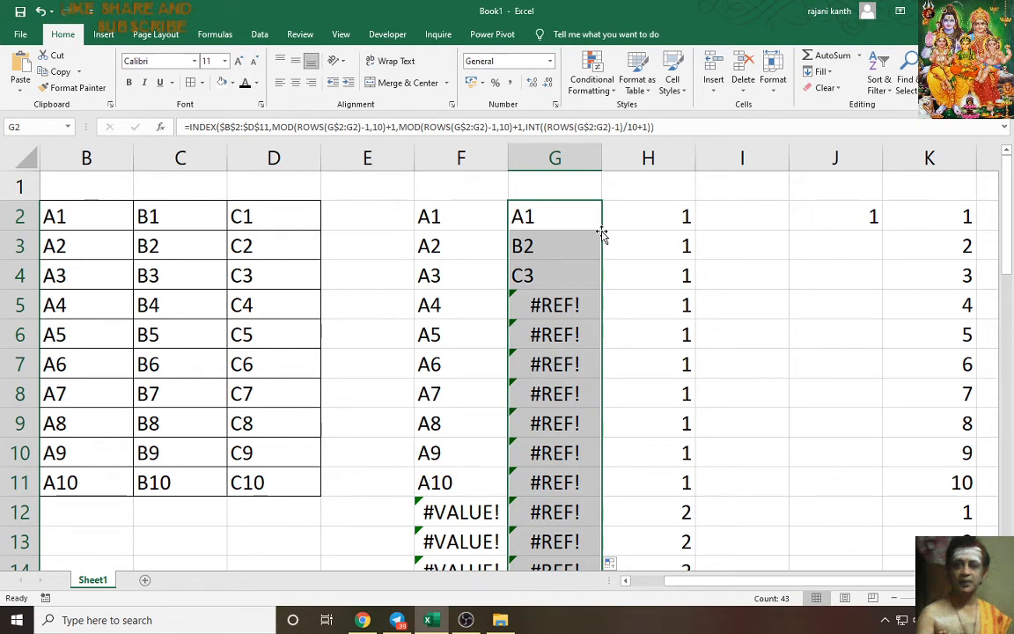
{"action": "left_click", "coordinate": [664, 219]}
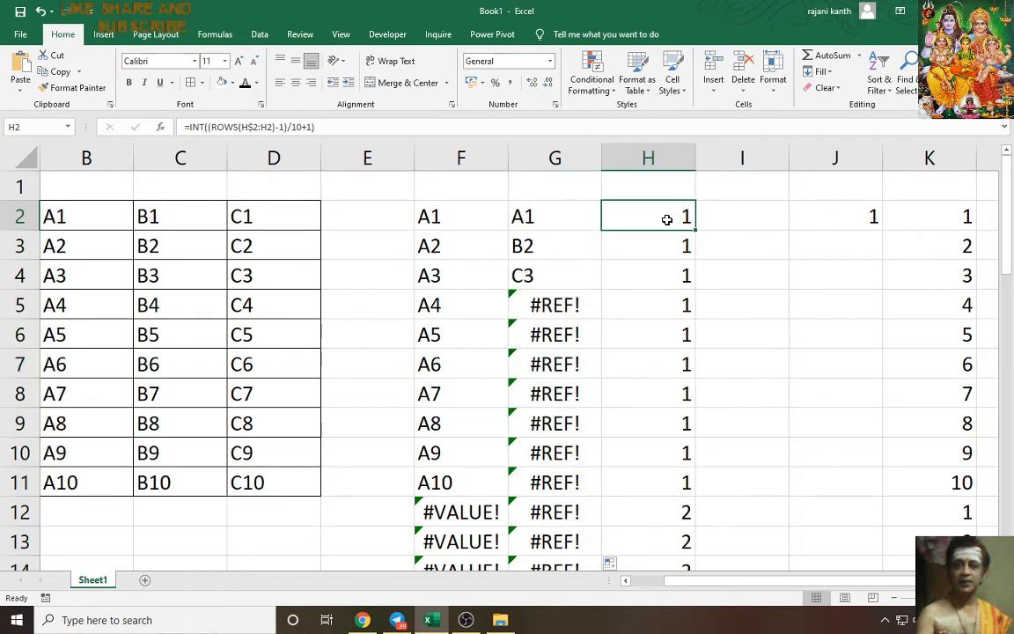
{"action": "double_click", "coordinate": [667, 219]}
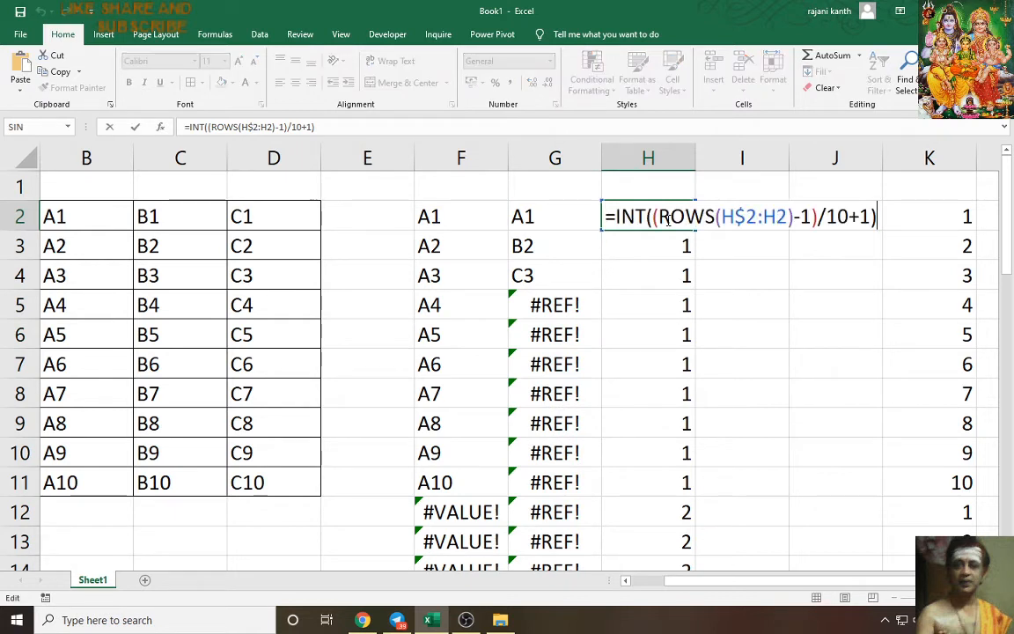
{"action": "key", "text": "Escape"}
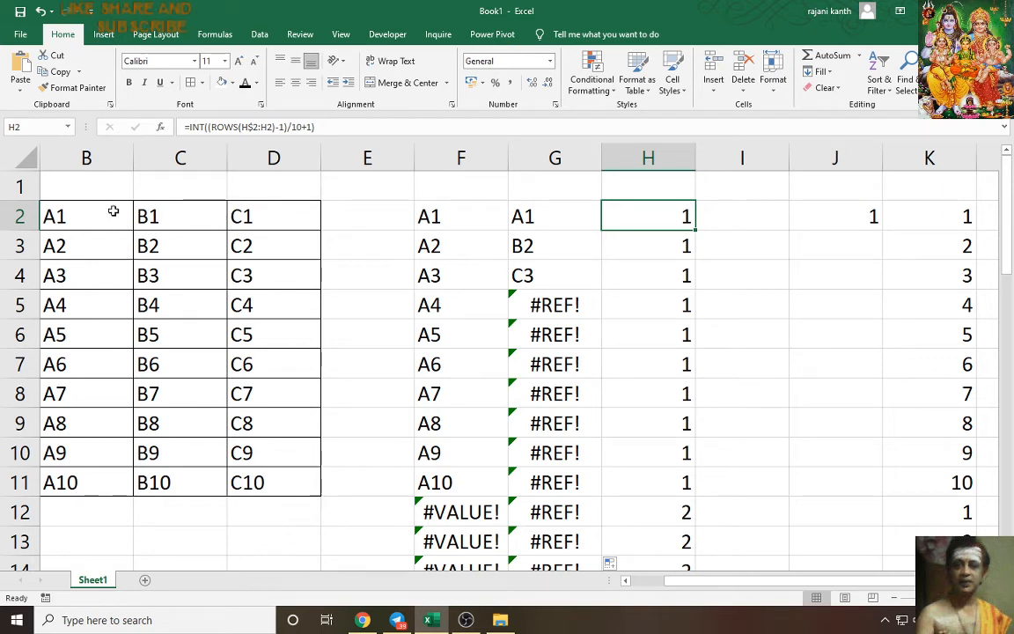
{"action": "left_click", "coordinate": [531, 215]}
{"action": "double_click", "coordinate": [530, 216]}
{"action": "key", "text": "Escape"}
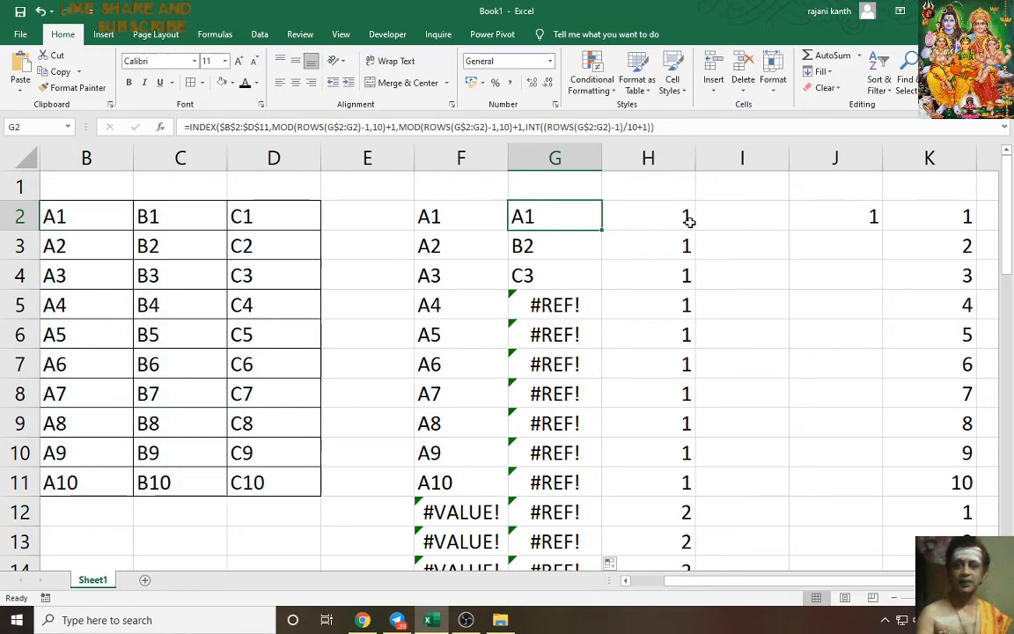
Copy the expression INT((ROWS(H$2:H2)-1)/10+1) from the H2 formula, leaving out the equals sign.
{"action": "left_click", "coordinate": [684, 214]}
{"action": "double_click", "coordinate": [666, 216]}
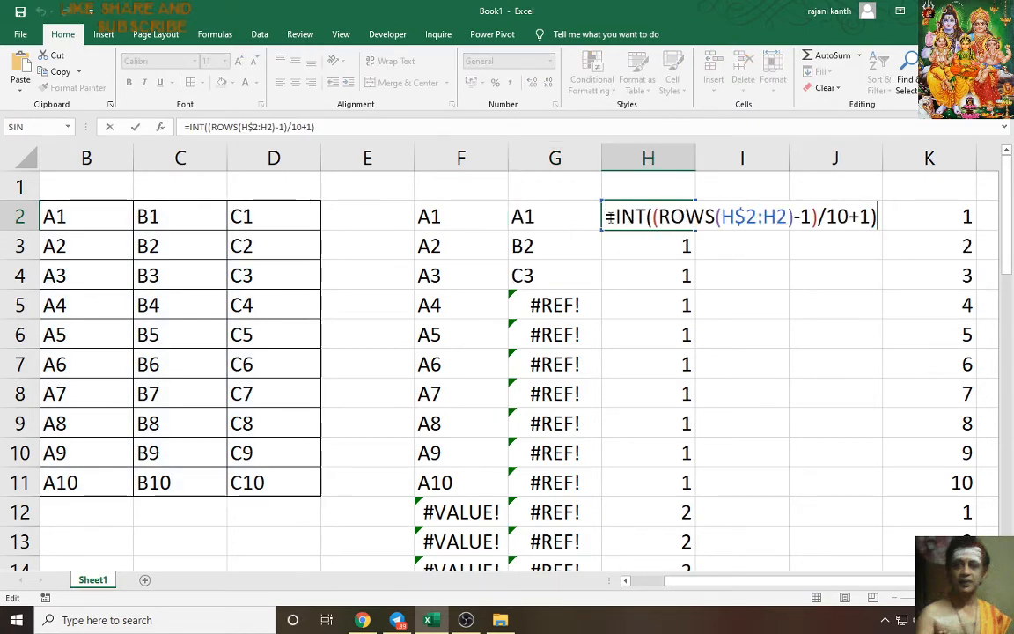
{"action": "left_click", "coordinate": [610, 216]}
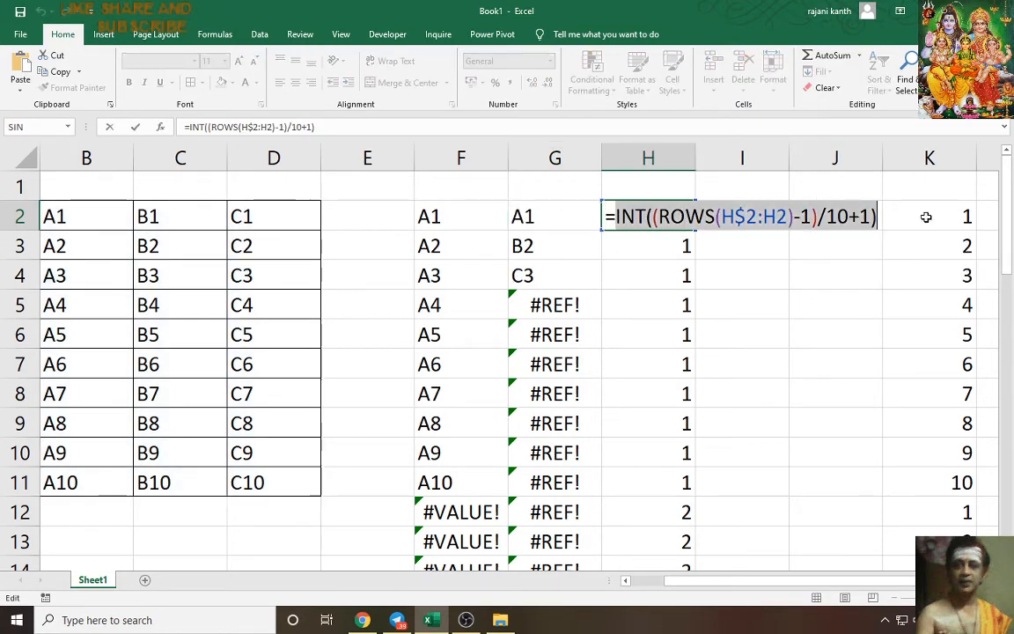
{"action": "key", "text": "Escape"}
Replace everything after the $B$2:$D$11 argument in G2's INDEX formula with INT((ROWS(H$2:H2)-1)/10+1).
{"action": "left_click", "coordinate": [559, 214]}
{"action": "double_click", "coordinate": [559, 214]}
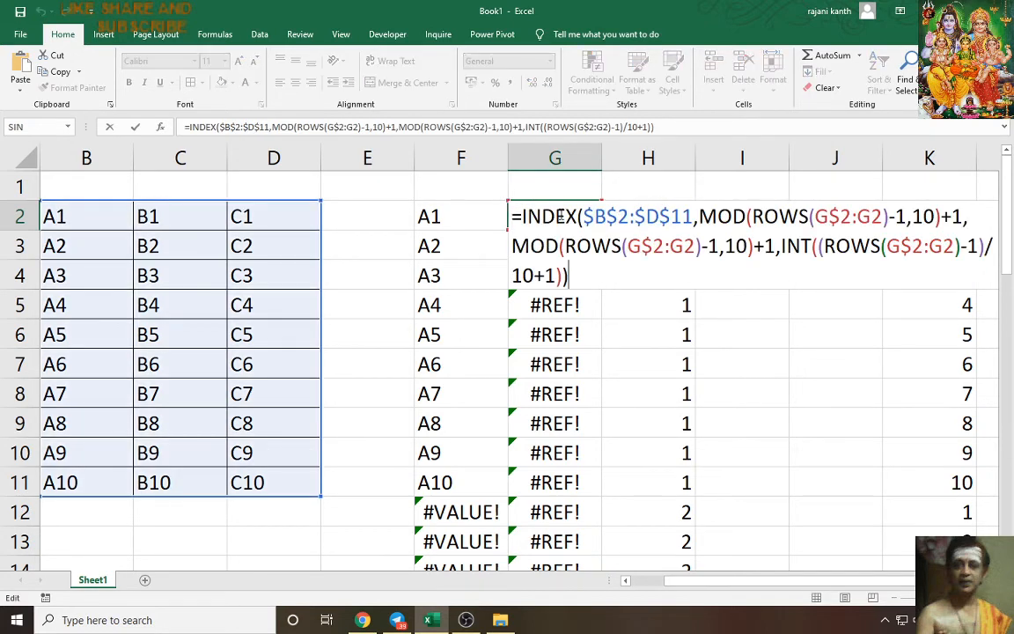
{"action": "left_click", "coordinate": [699, 216]}
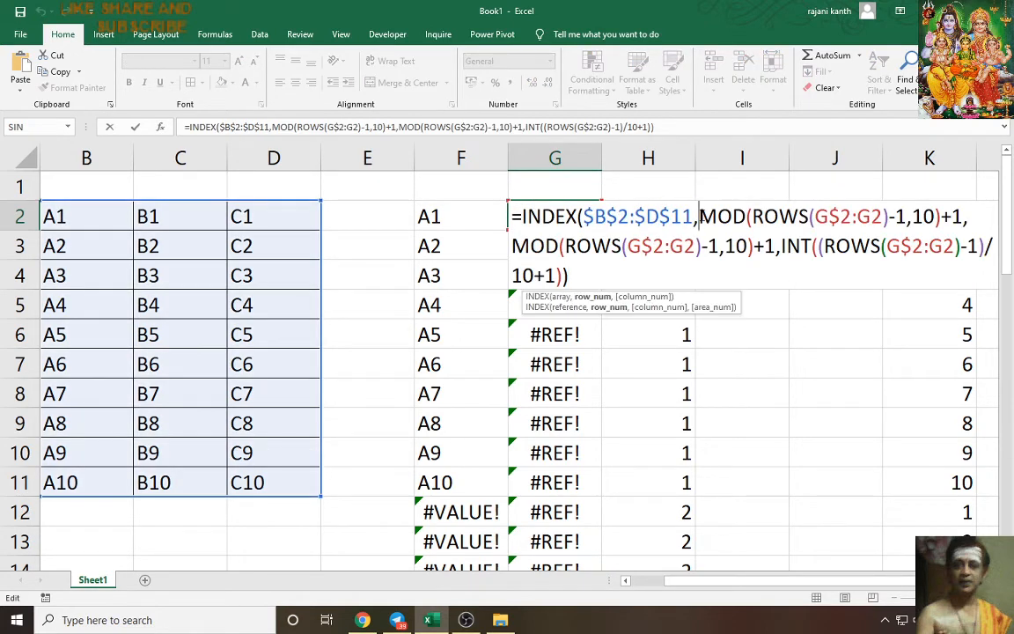
{"action": "left_click_drag", "start_coordinate": [699, 215], "coordinate": [685, 305]}
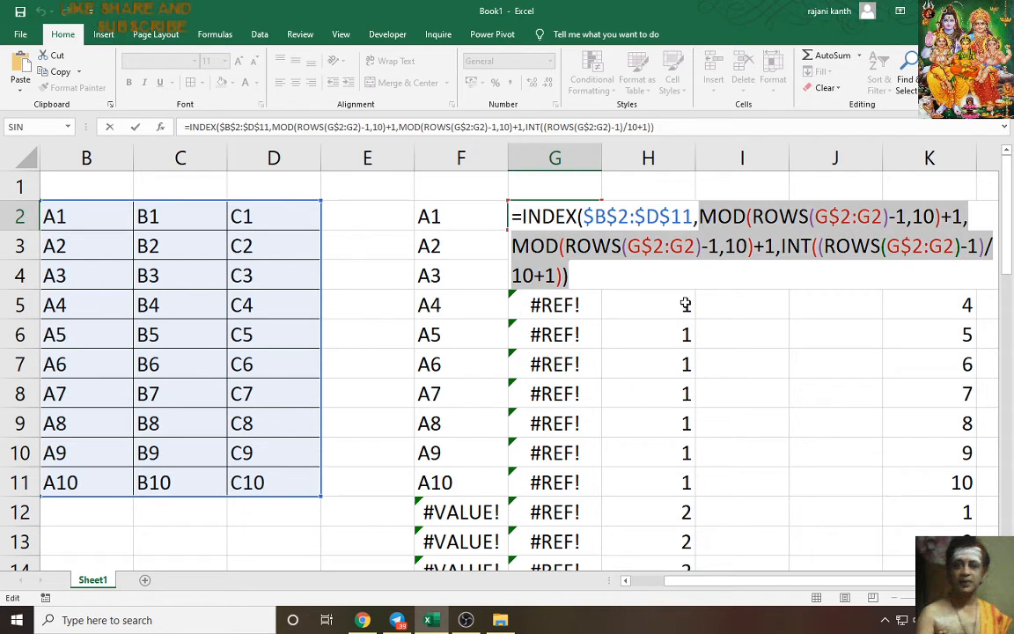
{"action": "key", "text": "Delete"}
{"action": "type", "text": "INT((ROWS(H$2:H2)-1)/10+1)"}
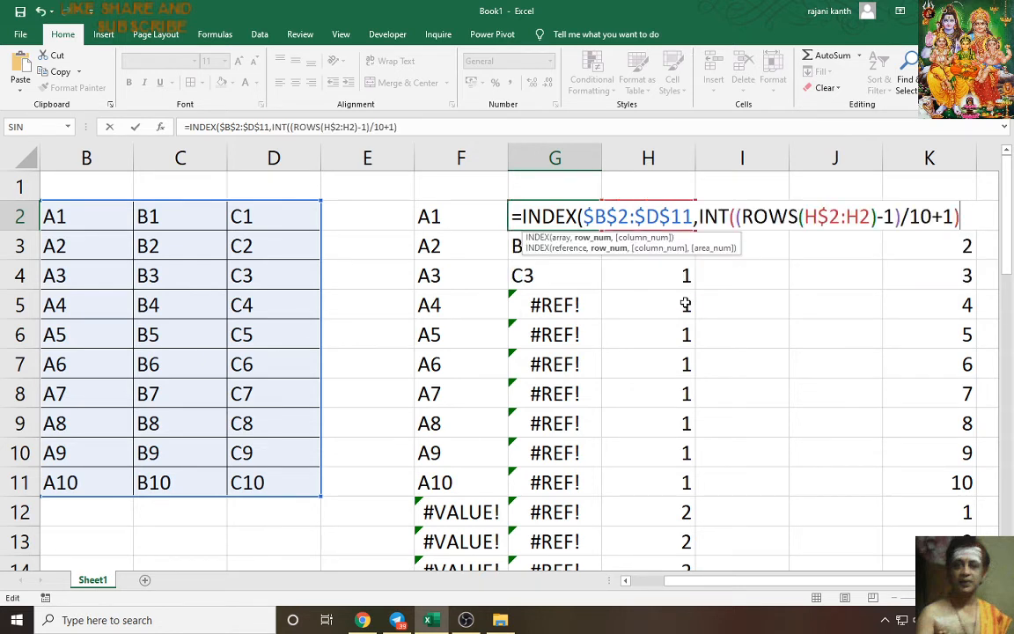
Complete G2's INDEX formula with MOD(ROWS(G$2:G2)-1,10)+1 as the column argument and enter it.
{"action": "type", "text": ","}
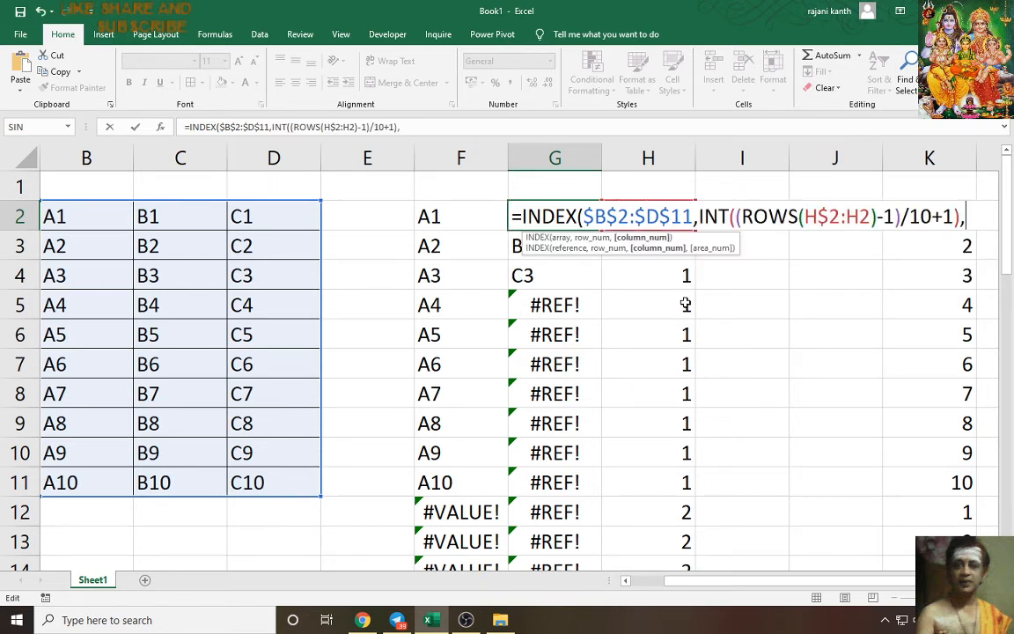
{"action": "type", "text": "MOD(ROWS("}
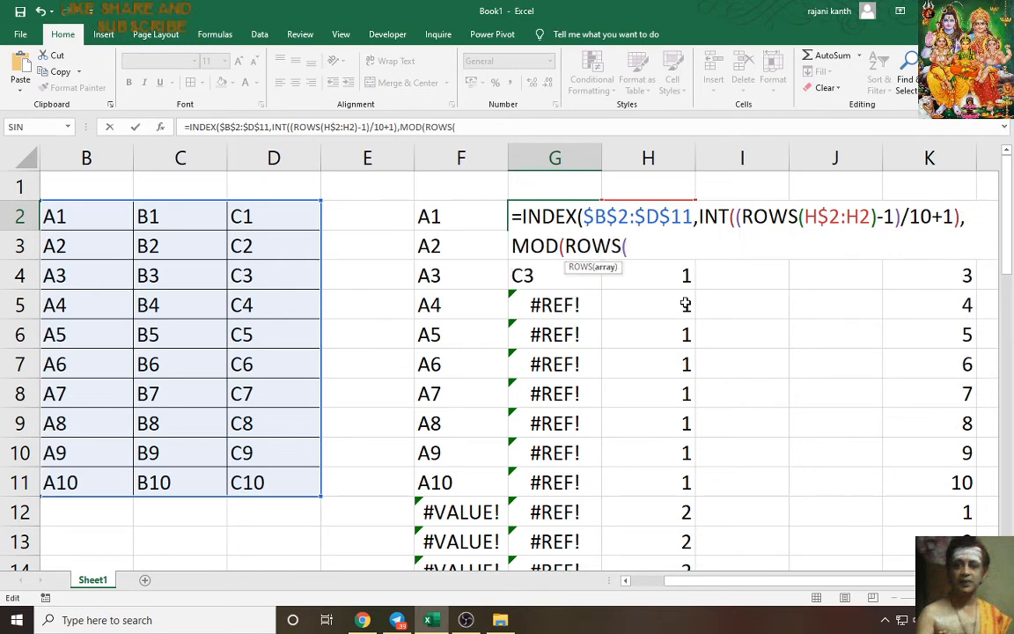
{"action": "type", "text": "G"}
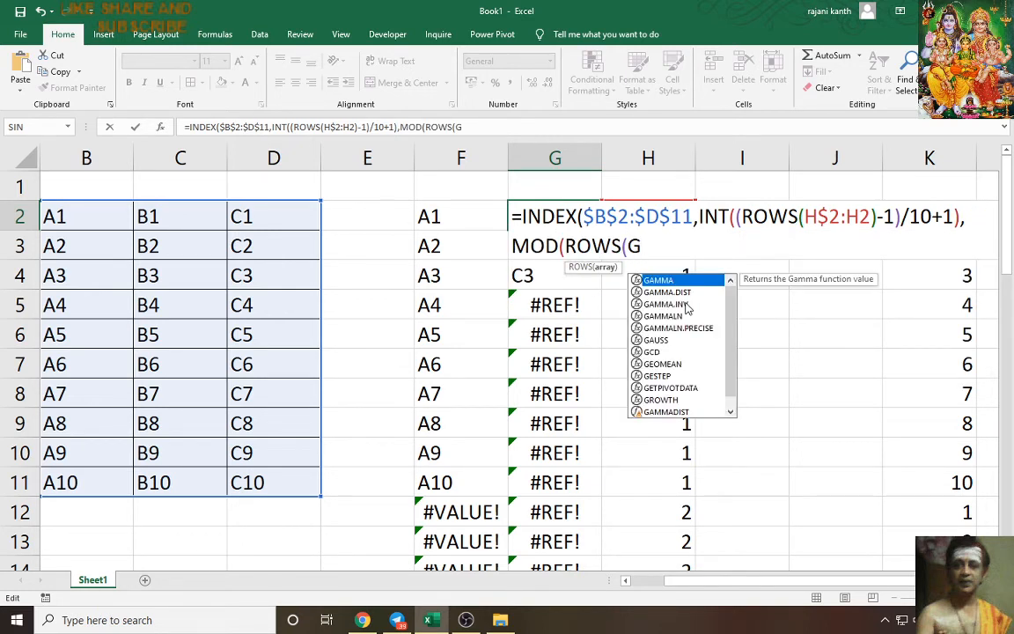
{"action": "type", "text": "$2"}
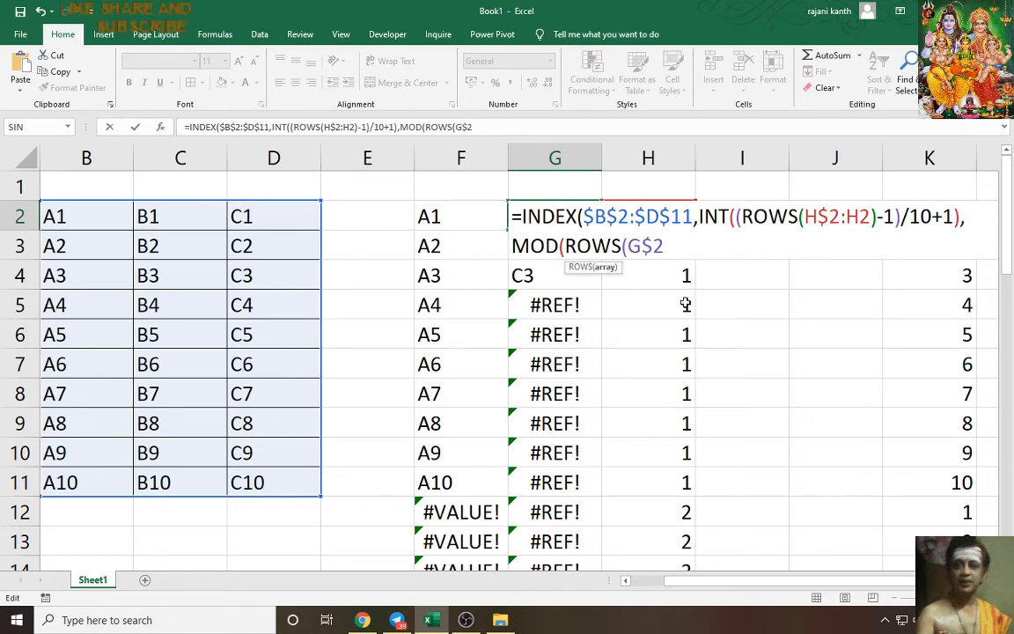
{"action": "type", "text": ":G2)"}
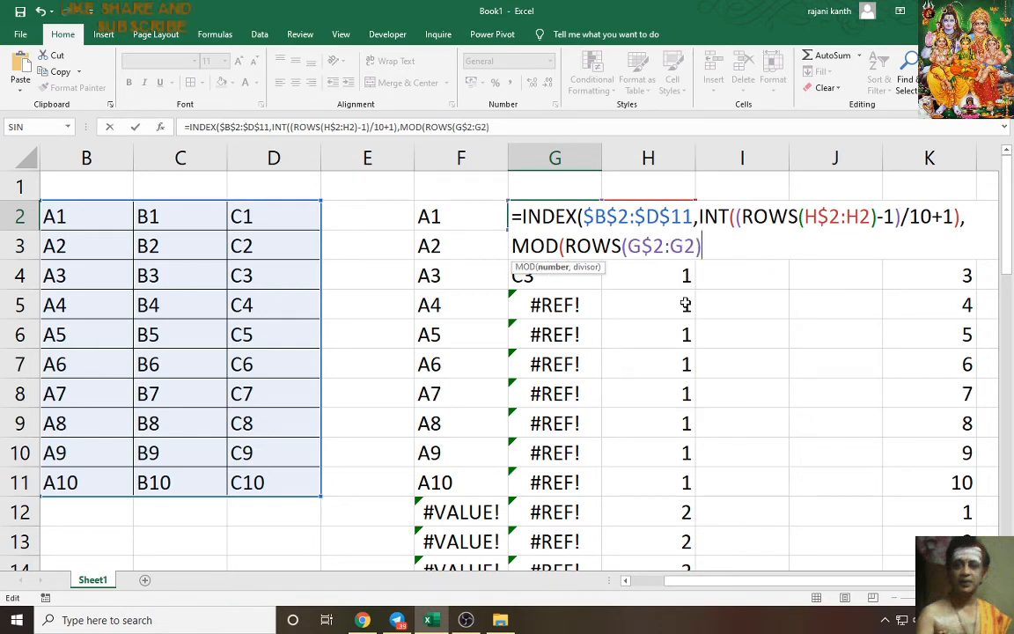
{"action": "type", "text": "-1,10"}
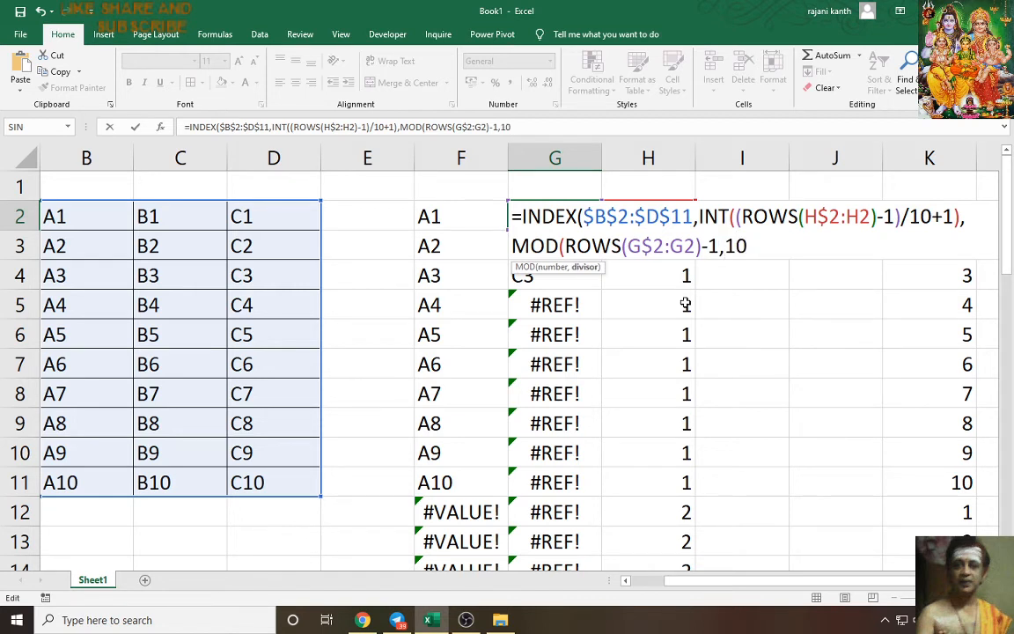
{"action": "type", "text": ")"}
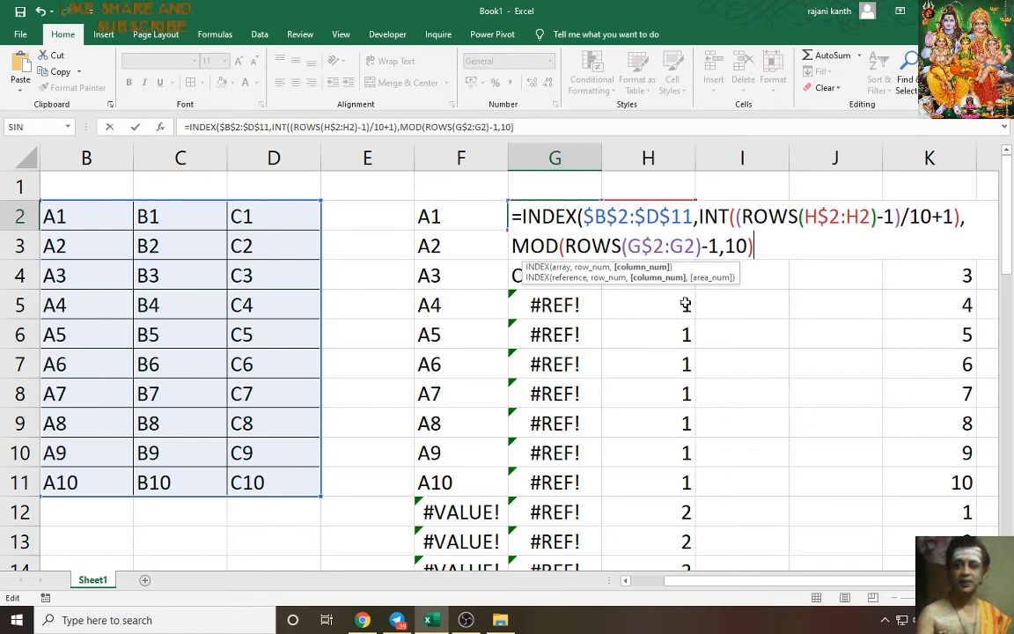
{"action": "type", "text": "+1)"}
{"action": "key", "text": "ctrl+Return"}
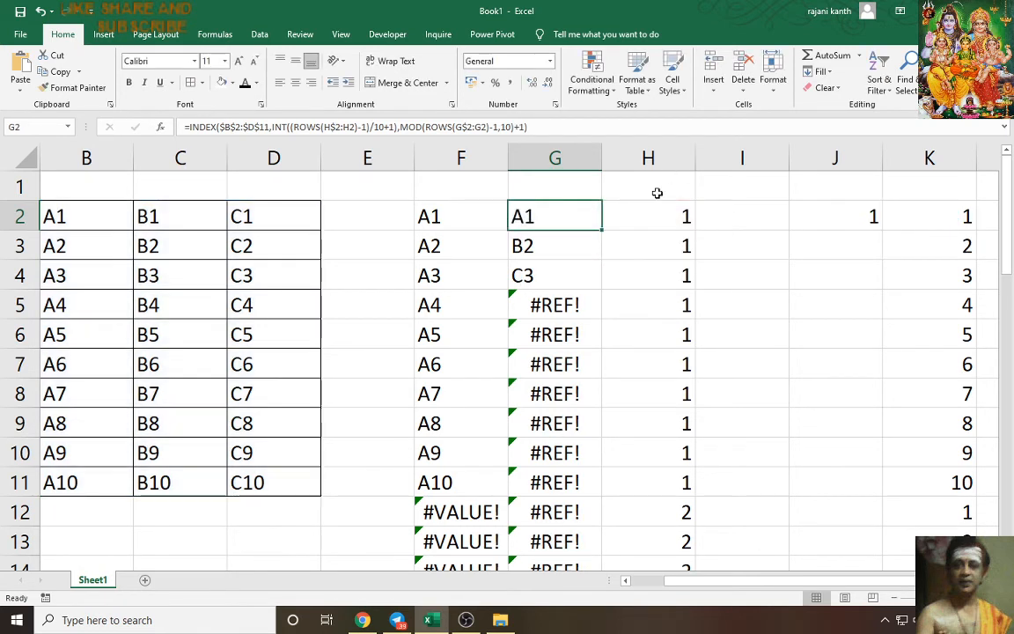
Fill G2's INDEX formula down column G and inspect the copied formula in G11.
{"action": "double_click", "coordinate": [598, 230]}
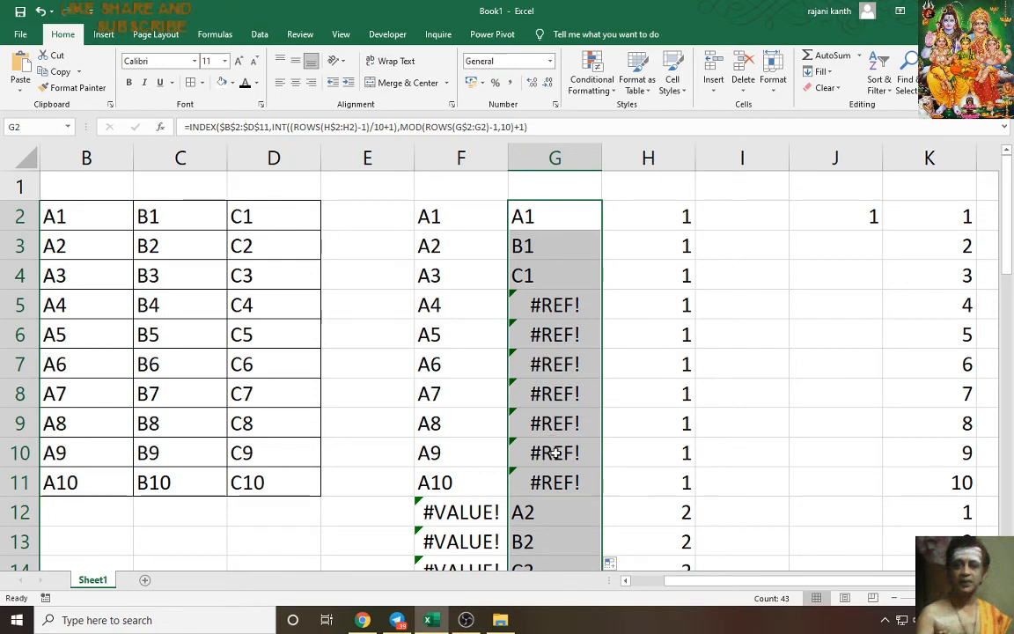
{"action": "left_click", "coordinate": [559, 479]}
{"action": "key", "text": "F2"}
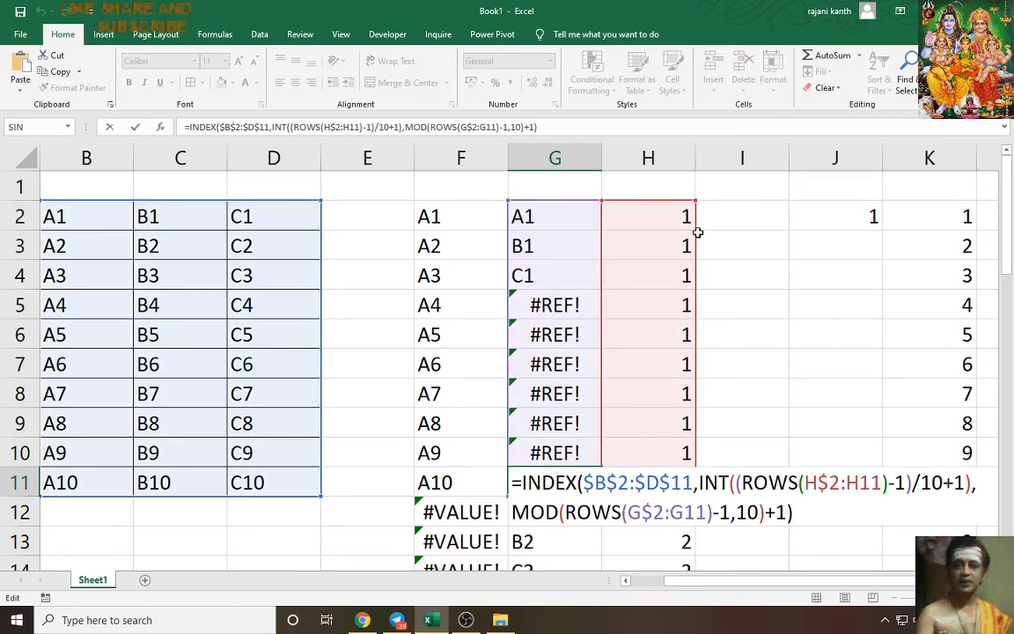
{"action": "key", "text": "Escape"}
Change the ROWS range in the INT argument of G2 to G$2:G2, enter it as an array formula and fill it down column G.
{"action": "left_click", "coordinate": [550, 216]}
{"action": "key", "text": "F2"}
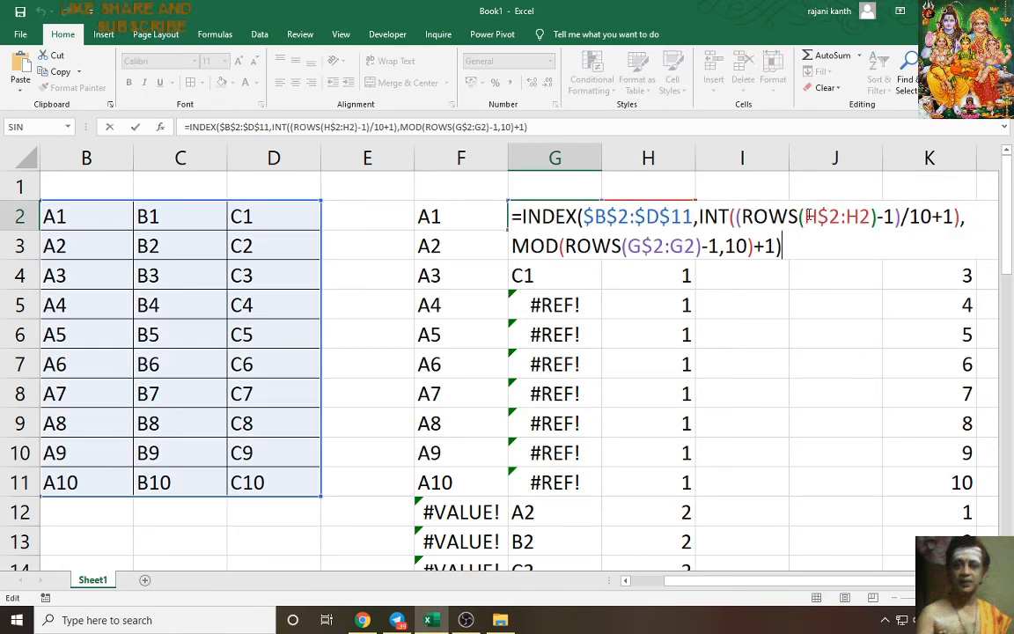
{"action": "left_click_drag", "start_coordinate": [806, 216], "coordinate": [871, 218]}
{"action": "type", "text": "G"}
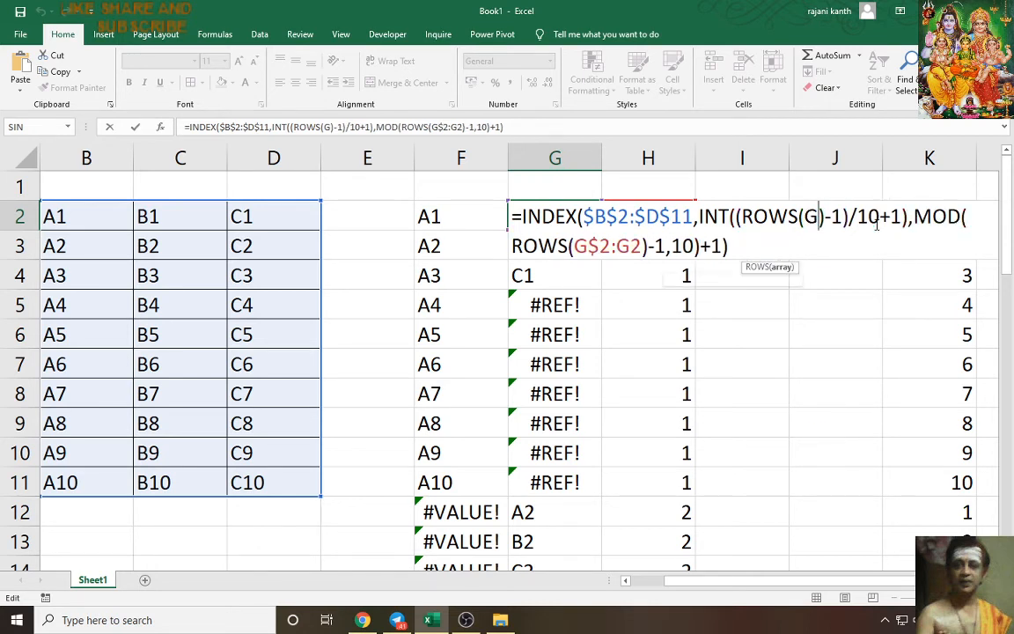
{"action": "type", "text": "$2:G2"}
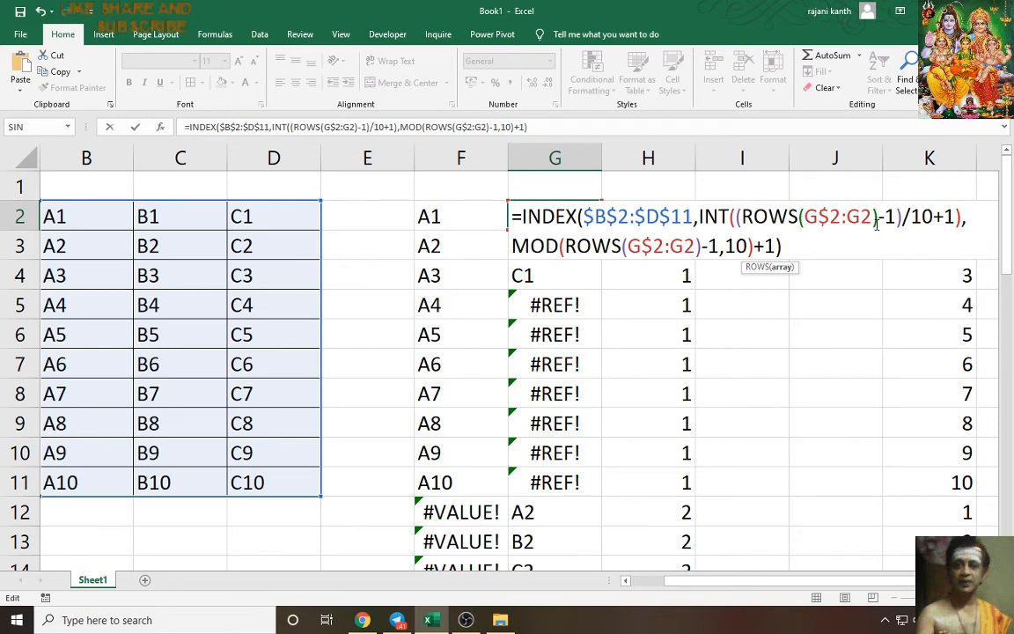
{"action": "key", "text": "ctrl+shift+Return"}
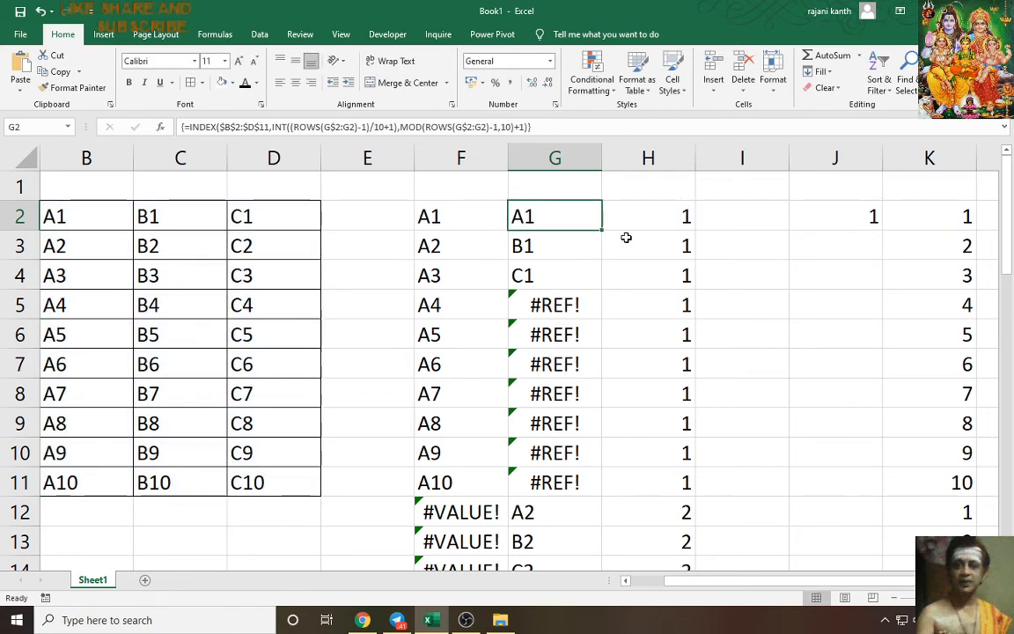
{"action": "double_click", "coordinate": [604, 232]}
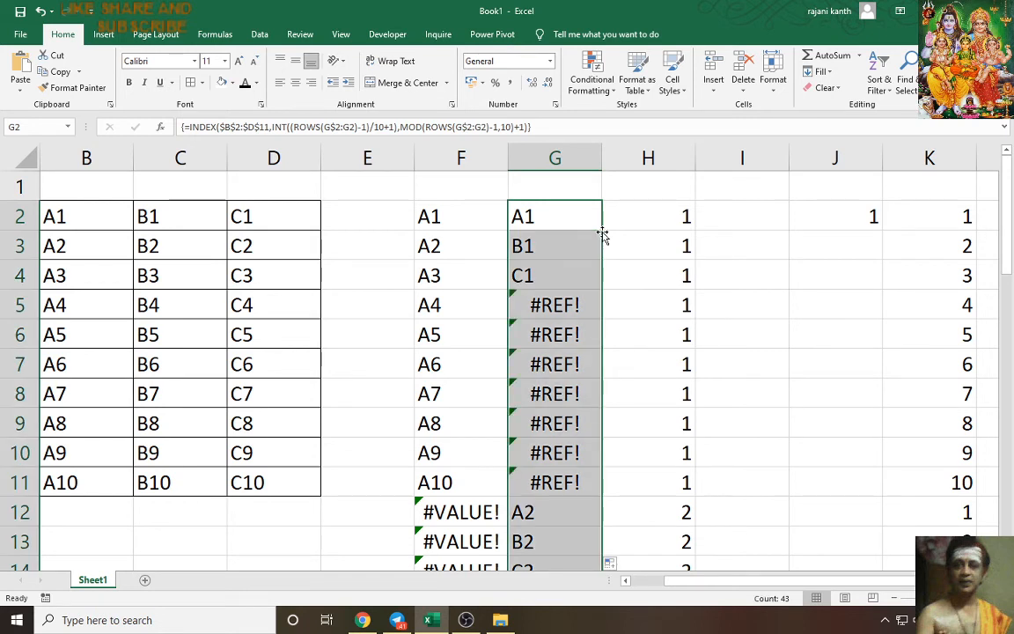
Compare the INT helper formula in H2 and the MOD helper formula in K2 with the INDEX formulas in G2 and G11.
{"action": "left_click", "coordinate": [648, 217]}
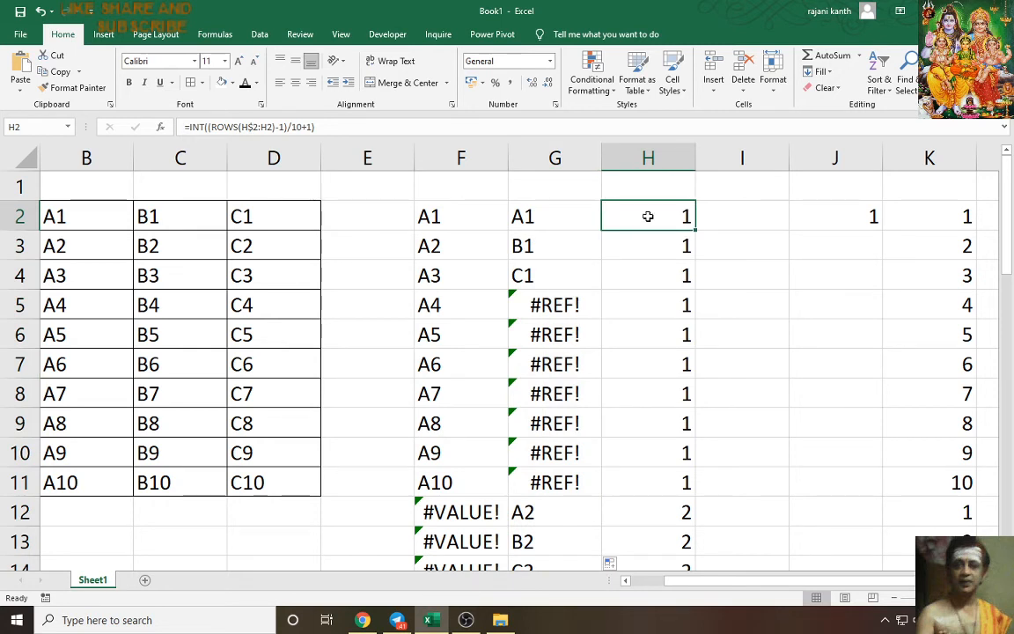
{"action": "left_click", "coordinate": [947, 219]}
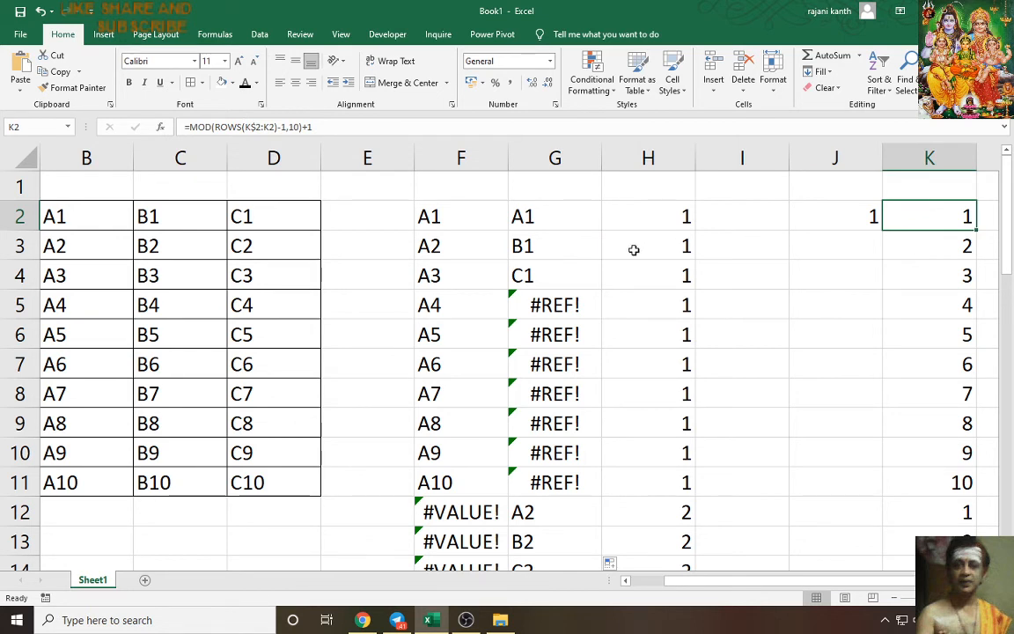
{"action": "left_click", "coordinate": [547, 220]}
{"action": "key", "text": "F2"}
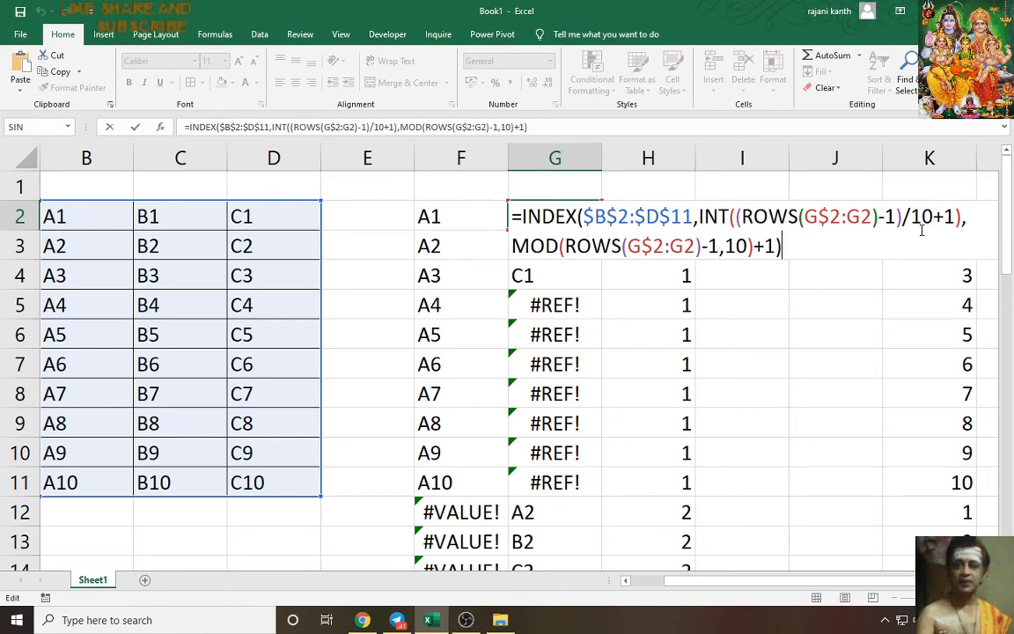
{"action": "key", "text": "Escape"}
{"action": "left_click", "coordinate": [946, 217]}
{"action": "key", "text": "F2"}
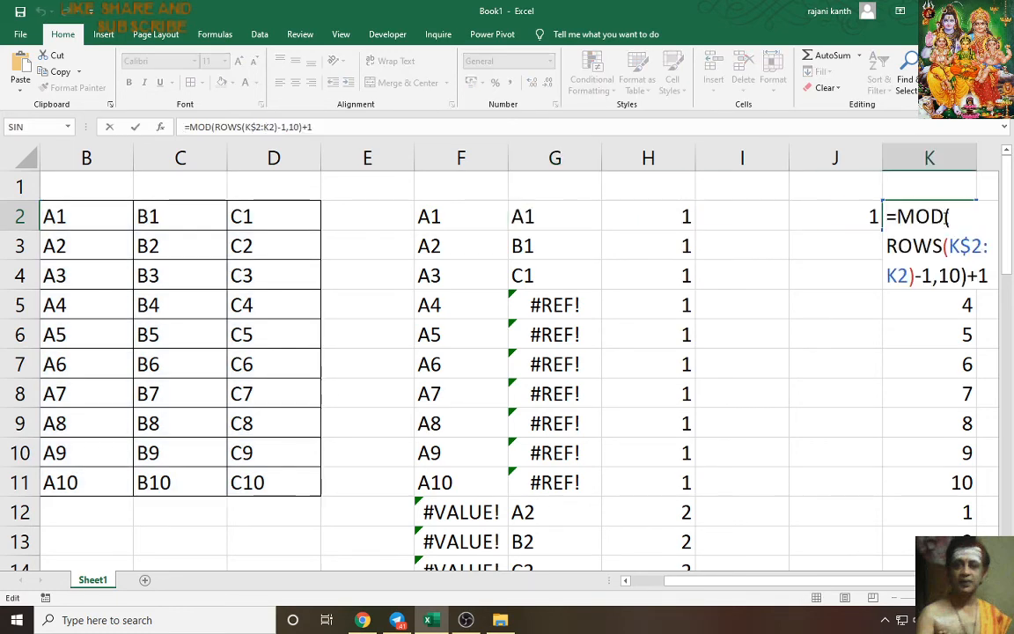
{"action": "key", "text": "Escape"}
{"action": "left_click", "coordinate": [627, 219]}
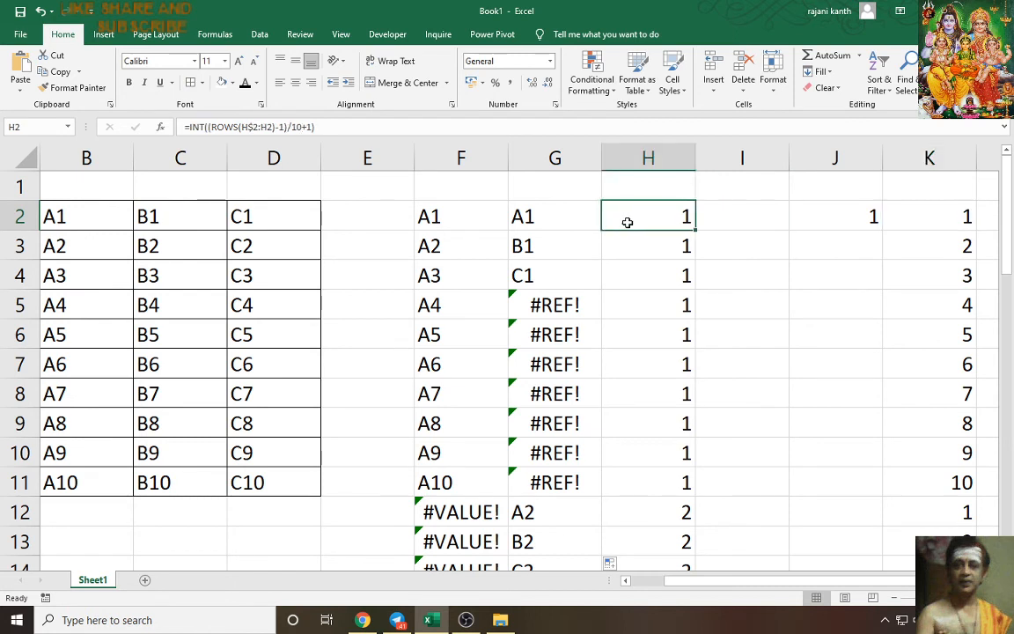
{"action": "key", "text": "F2"}
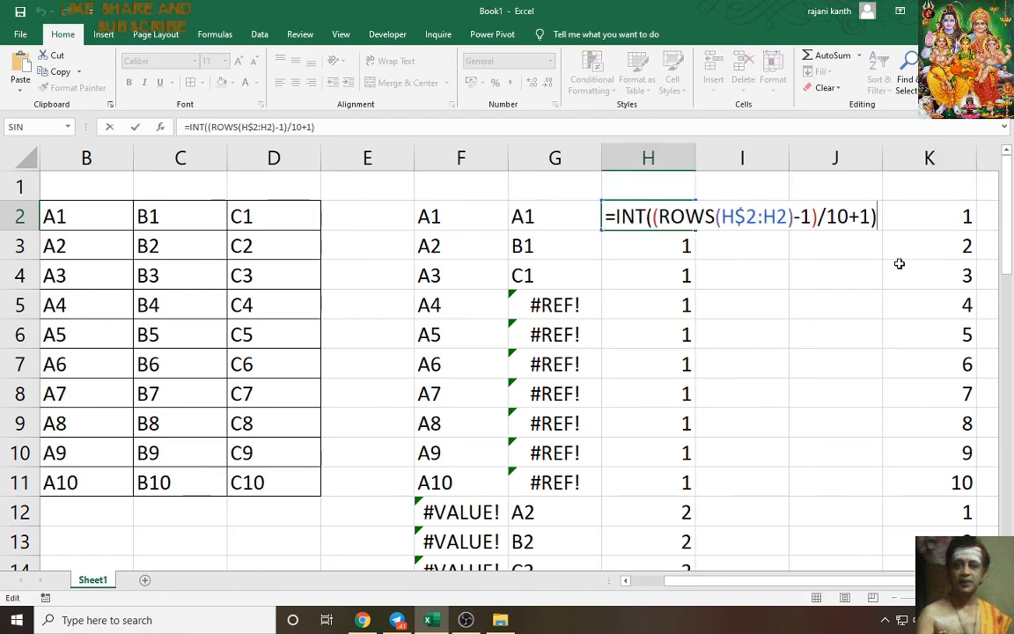
{"action": "key", "text": "Escape"}
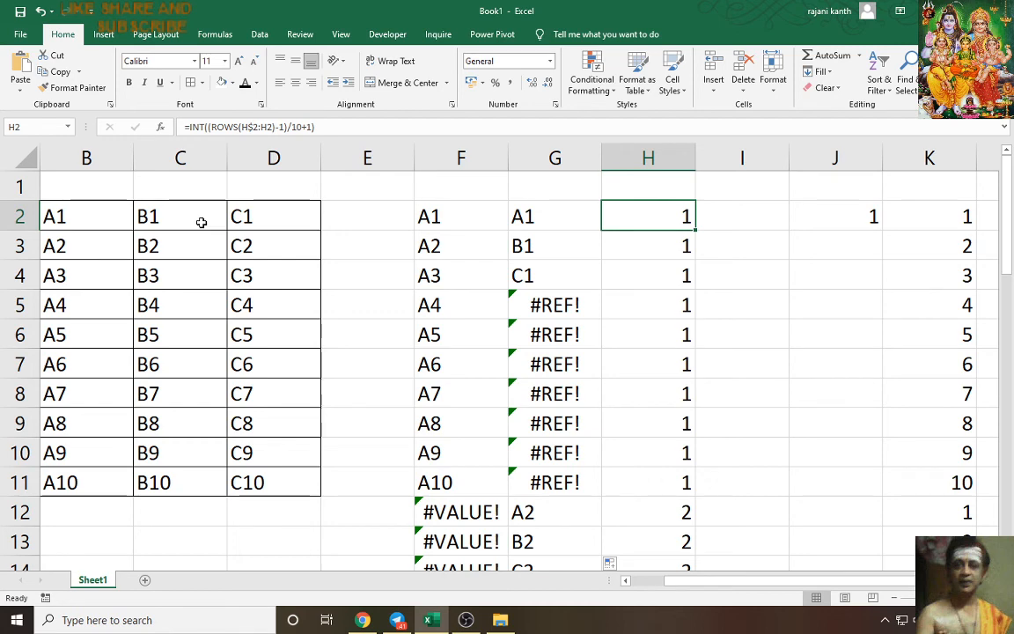
{"action": "left_click", "coordinate": [534, 483]}
{"action": "key", "text": "F2"}
{"action": "key", "text": "ctrl+shift+Return"}
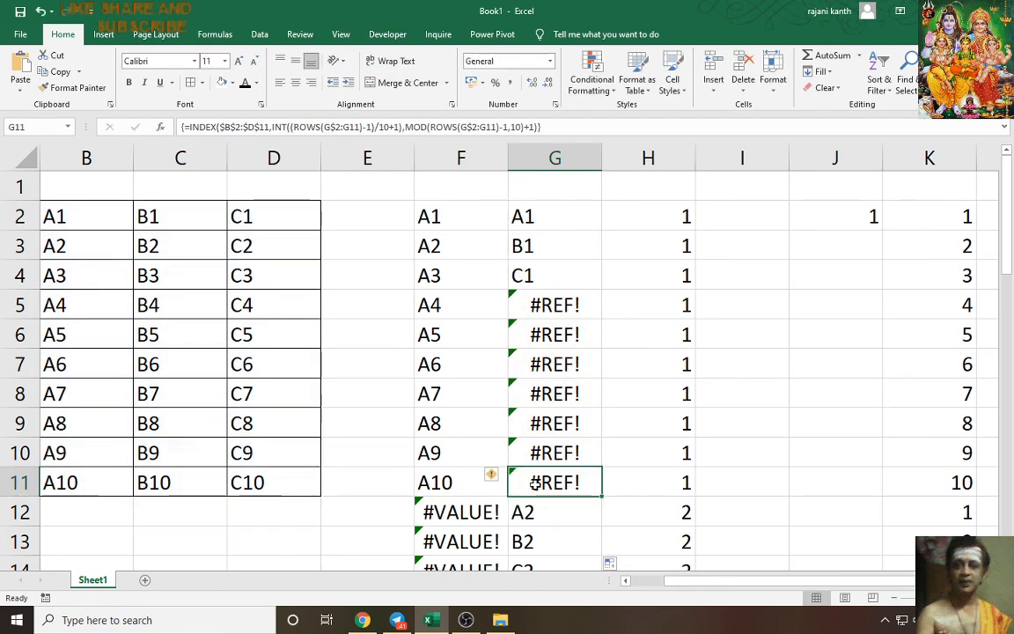
Fill the MOD helper formula from J2 down column J.
{"action": "left_click", "coordinate": [794, 206]}
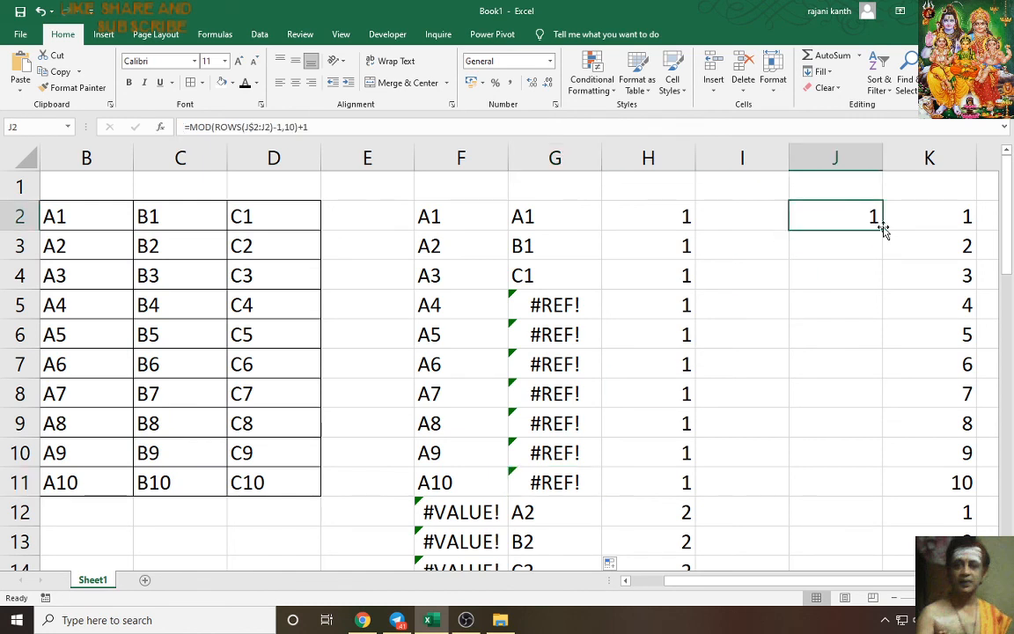
{"action": "double_click", "coordinate": [883, 231]}
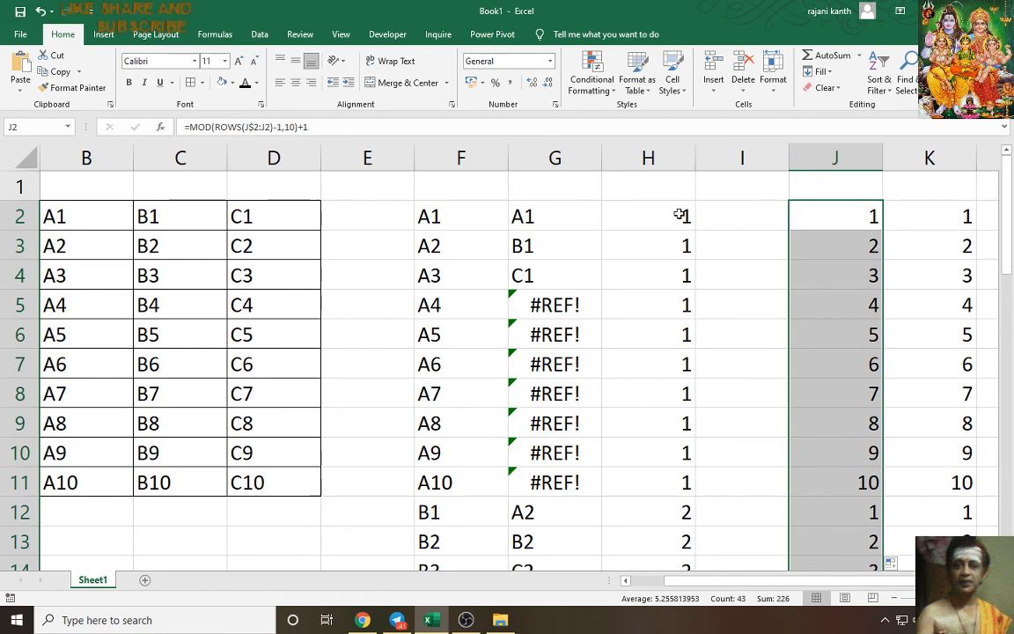
Remove the INT argument from G2's INDEX formula, making MOD(ROWS(G$2:G2)-1,10)+1 the row argument followed by a comma, and enter it.
{"action": "left_click", "coordinate": [534, 219]}
{"action": "key", "text": "F2"}
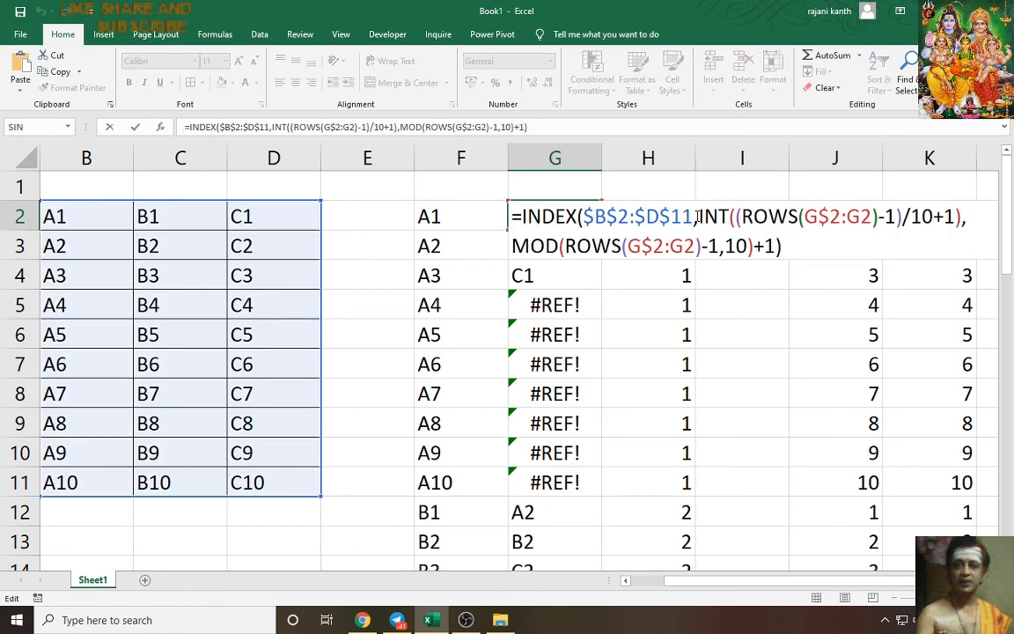
{"action": "left_click_drag", "start_coordinate": [699, 216], "coordinate": [966, 217]}
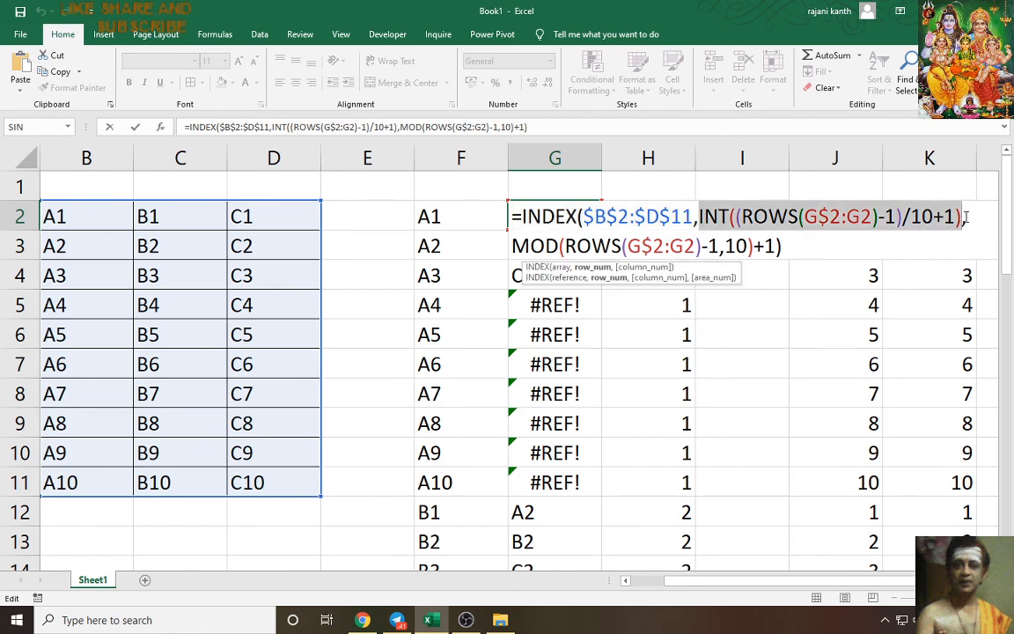
{"action": "key", "text": "Delete"}
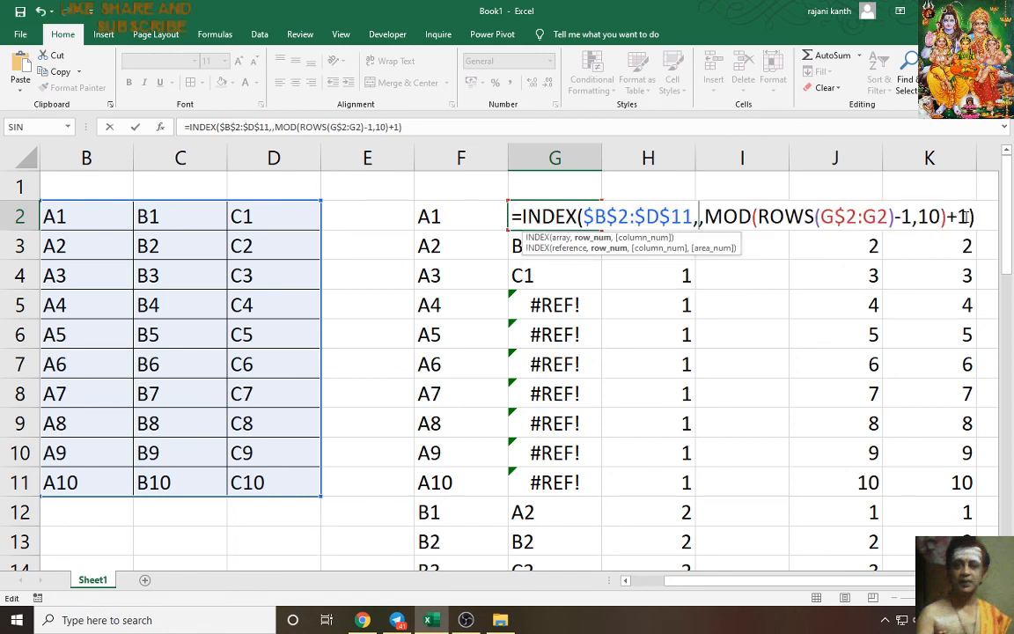
{"action": "key", "text": "Delete"}
{"action": "key", "text": "Right"}
{"action": "key", "text": "Right"}
{"action": "key", "text": "Right"}
{"action": "key", "text": "Right"}
{"action": "key", "text": "Right"}
{"action": "key", "text": "Right"}
{"action": "key", "text": "Right"}
{"action": "key", "text": "Right"}
{"action": "key", "text": "Right"}
{"action": "key", "text": "Right"}
{"action": "key", "text": "Right"}
{"action": "key", "text": "Right"}
{"action": "key", "text": "Right"}
{"action": "key", "text": "Right"}
{"action": "key", "text": "Right"}
{"action": "key", "text": "Right"}
{"action": "key", "text": "Right"}
{"action": "key", "text": "Right"}
{"action": "key", "text": "Right"}
{"action": "key", "text": "Right"}
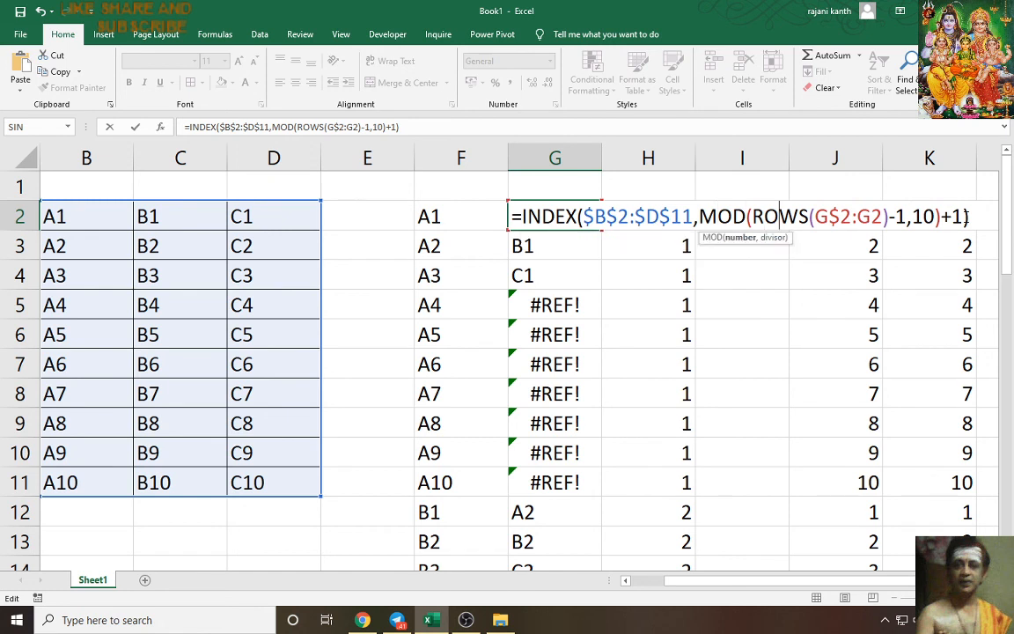
{"action": "key", "text": "Right"}
{"action": "key", "text": "Right"}
{"action": "key", "text": "Right"}
{"action": "key", "text": "Right"}
{"action": "type", "text": ","}
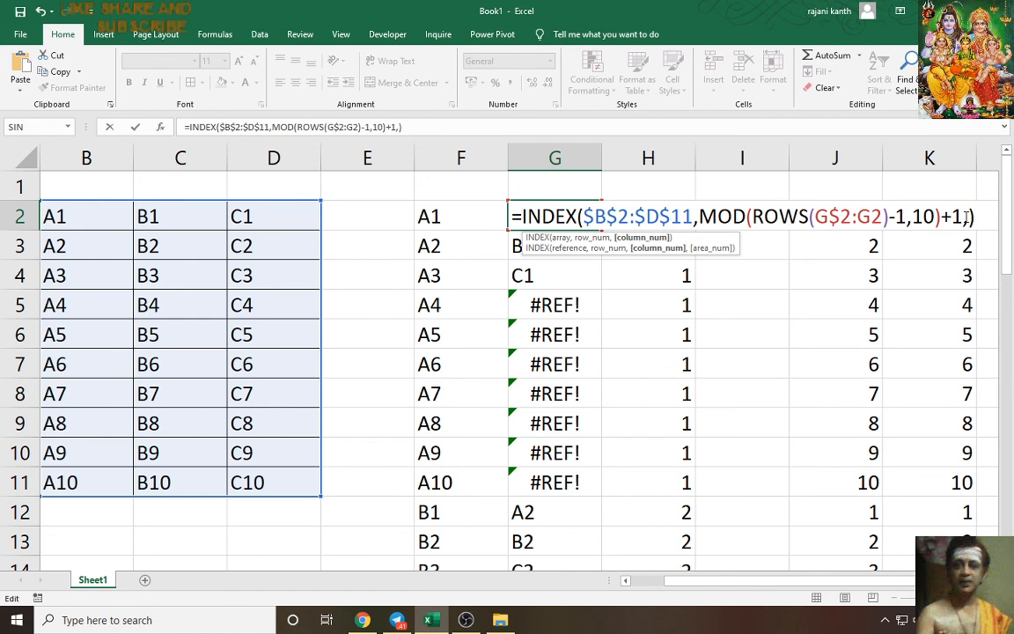
{"action": "key", "text": "ctrl+Return"}
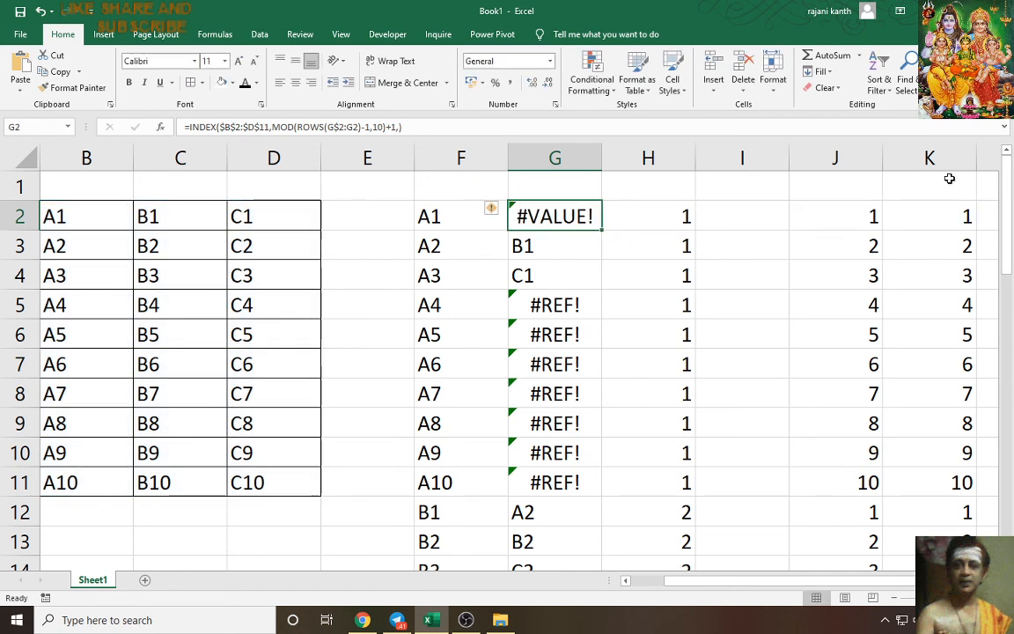
Copy INT((ROWS(H$2:H2)-1)/10+1) from the H2 formula without its equals sign, leaving H2 as it is.
{"action": "left_click", "coordinate": [666, 217]}
{"action": "key", "text": "F2"}
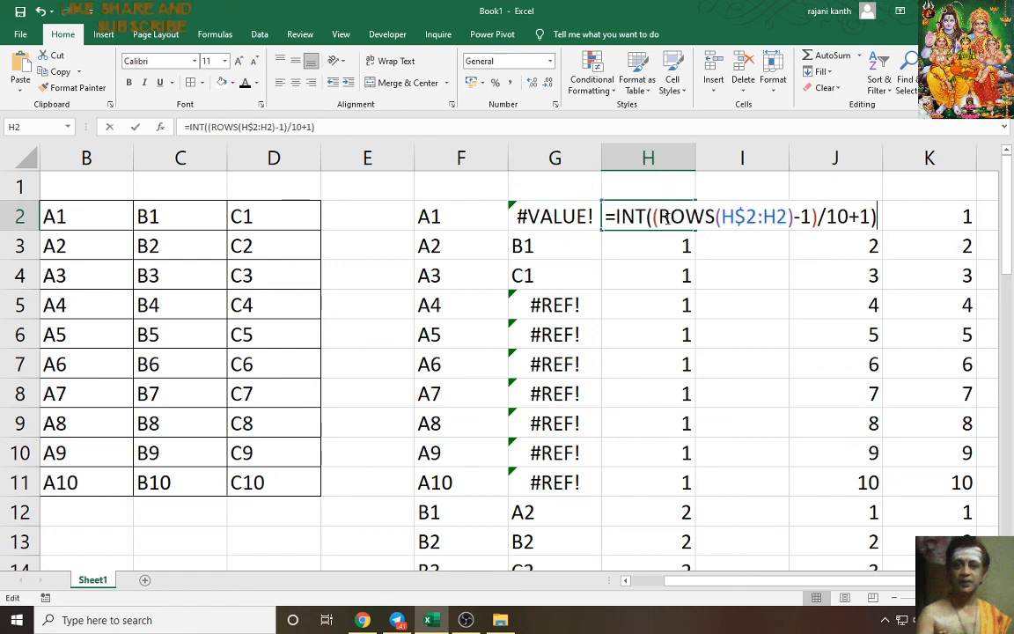
{"action": "left_click_drag", "start_coordinate": [616, 216], "coordinate": [995, 222]}
{"action": "key", "text": "ctrl+c"}
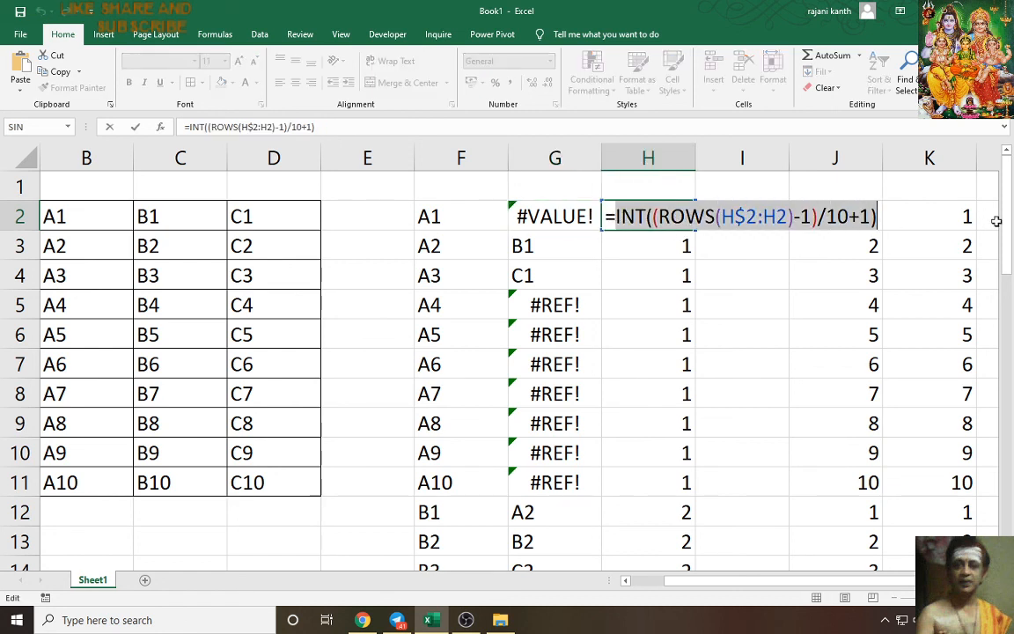
{"action": "key", "text": "Escape"}
Insert INT((ROWS(H$2:H2)-1)/10+1) as the column argument of G2's INDEX formula and fill the formula down column G.
{"action": "left_click", "coordinate": [557, 220]}
{"action": "key", "text": "F2"}
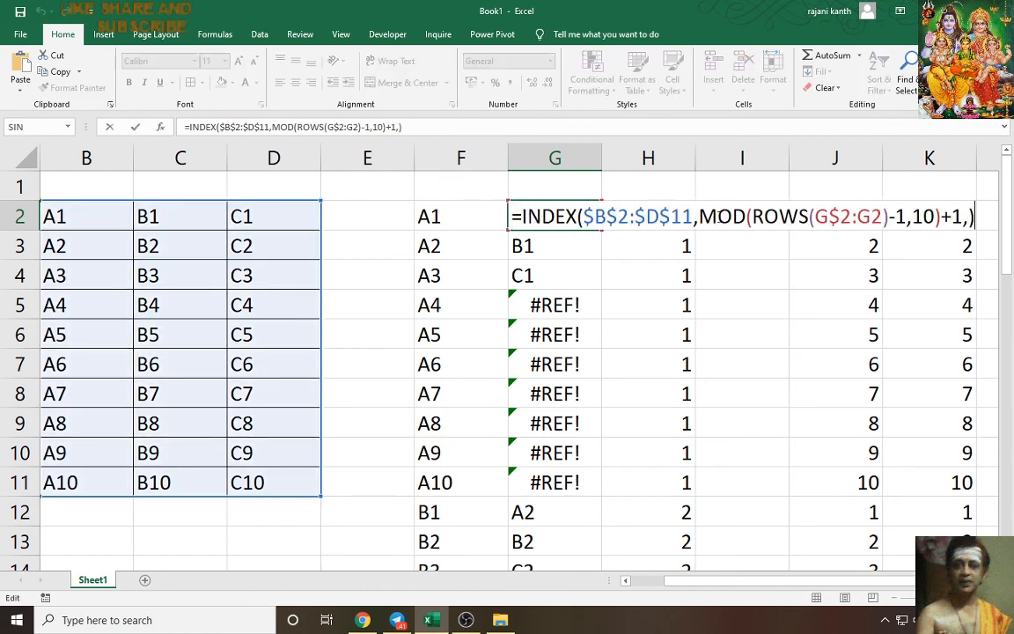
{"action": "key", "text": "ctrl+v"}
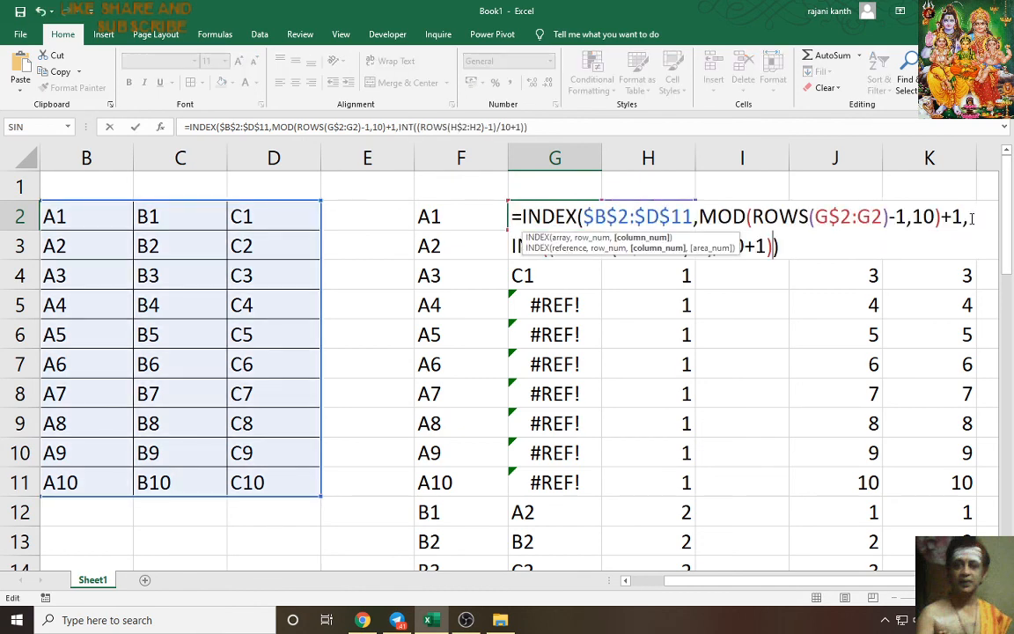
{"action": "key", "text": "ctrl+Return"}
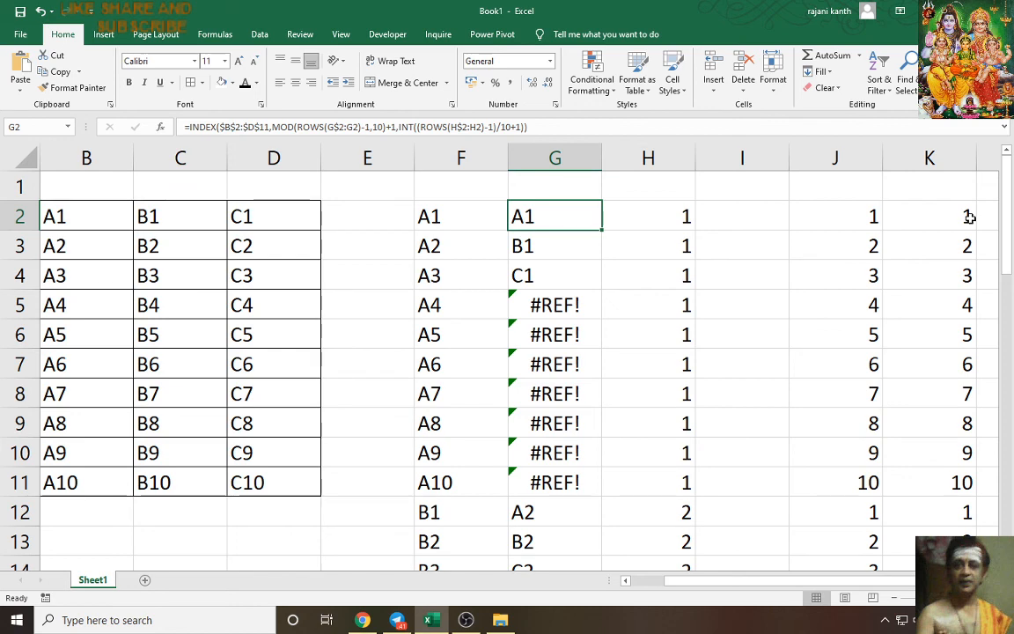
{"action": "double_click", "coordinate": [601, 230]}
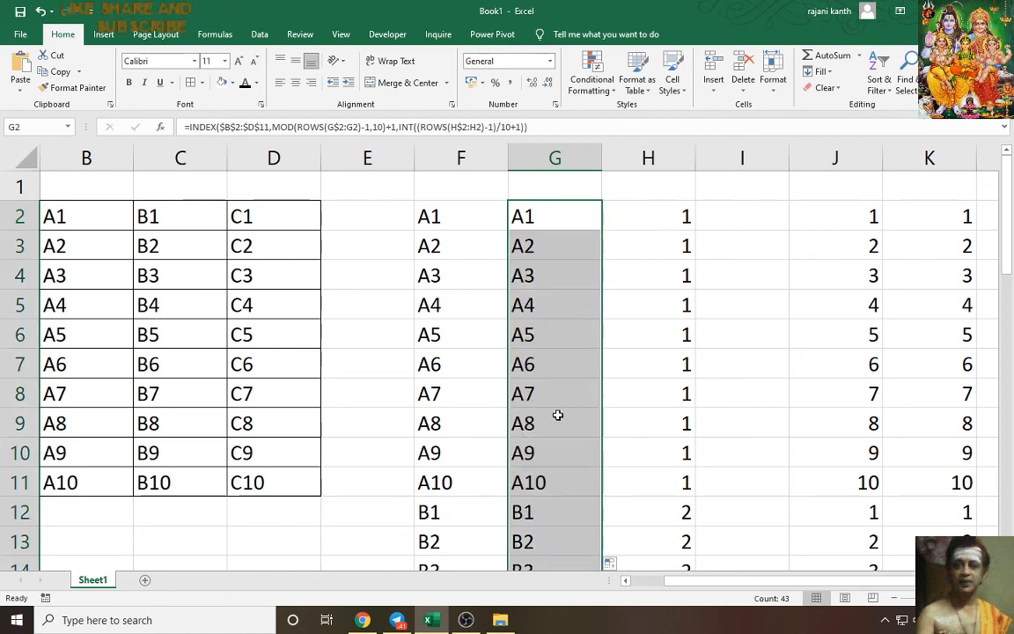
{"action": "scroll", "coordinate": [541, 424], "scroll_direction": "down", "scroll_amount": 2}
{"action": "scroll", "coordinate": [541, 425], "scroll_direction": "up", "scroll_amount": 2}
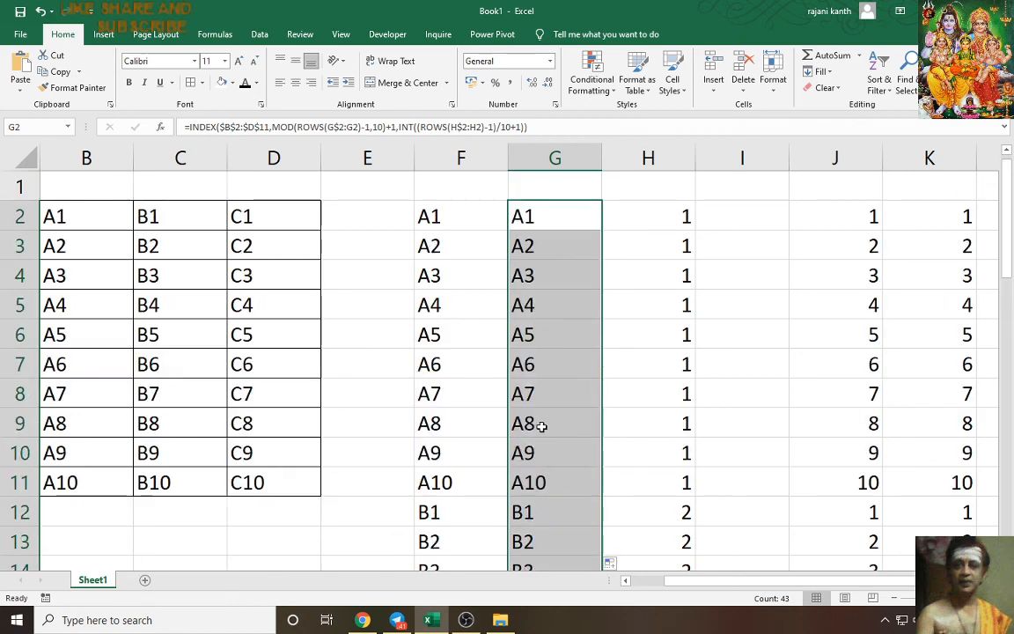